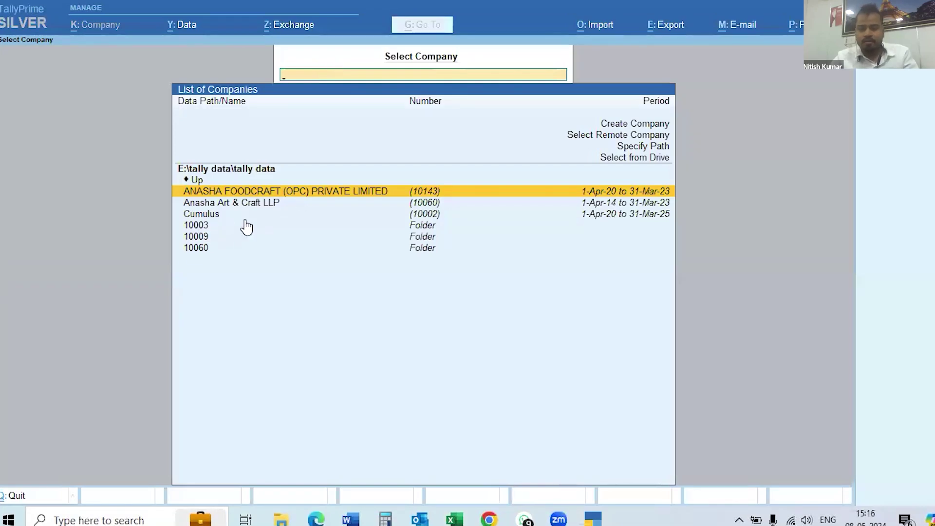
Select the Cumulus company and load it into Gateway of Tally.
{"action": "key", "text": "Down"}
{"action": "key", "text": "Down"}
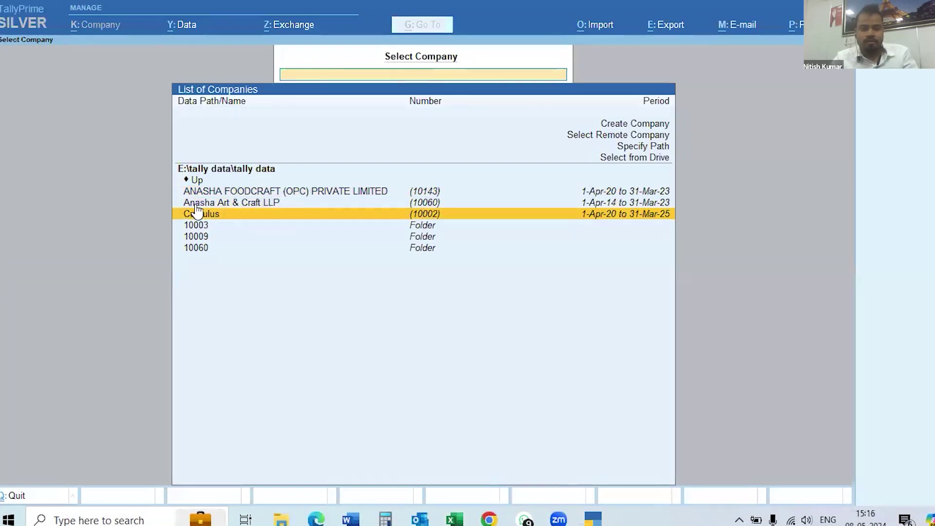
{"action": "left_click", "coordinate": [244, 216]}
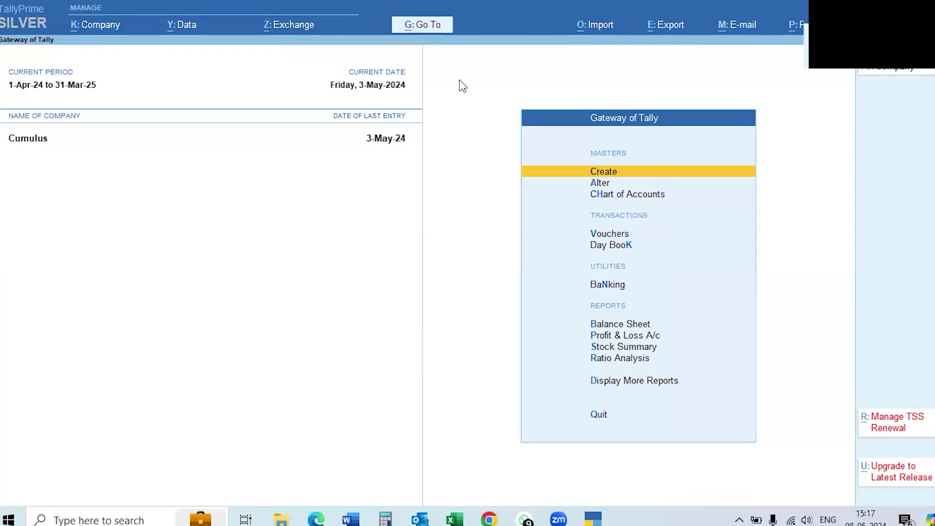
Open the Display More Reports list to reach Statements of Accounts.
{"action": "key", "text": "alt+g"}
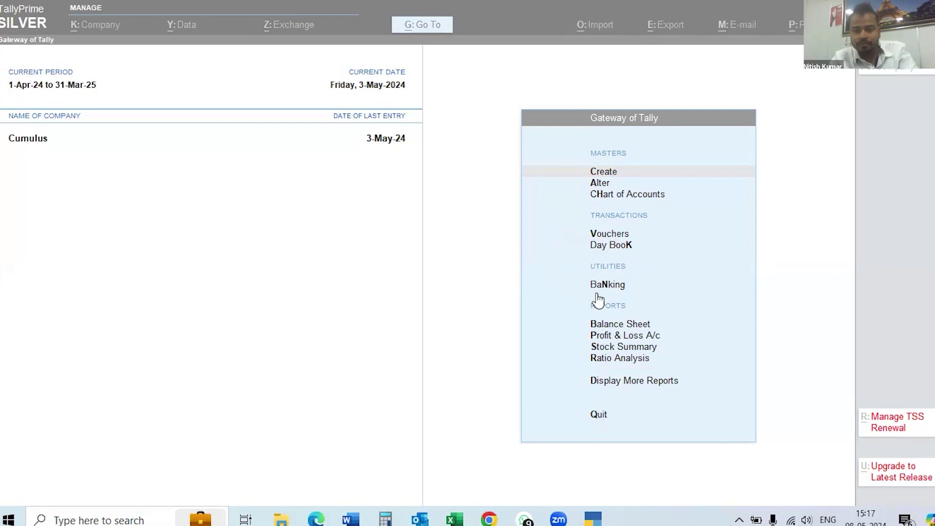
{"action": "left_click", "coordinate": [600, 382]}
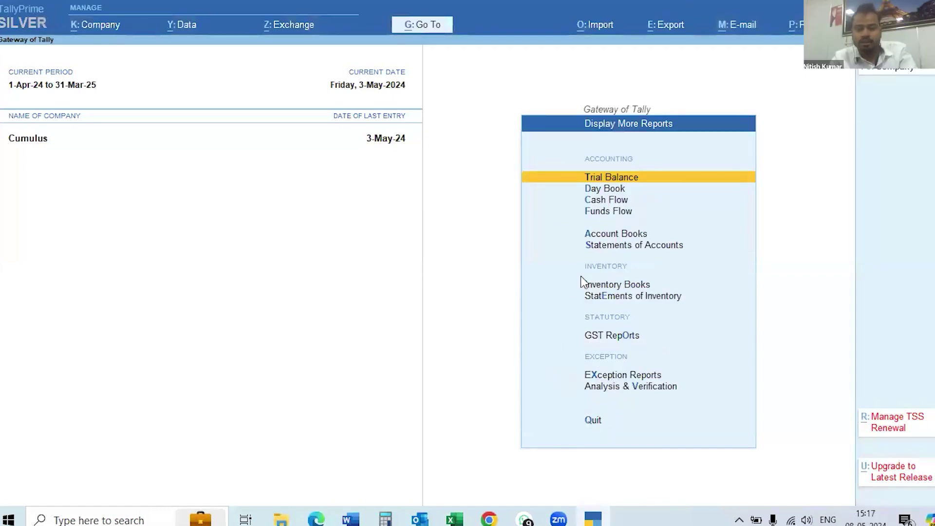
Open Statistics and drill into Sales to show the Sales Voucher Monthly Register.
{"action": "key", "text": "s"}
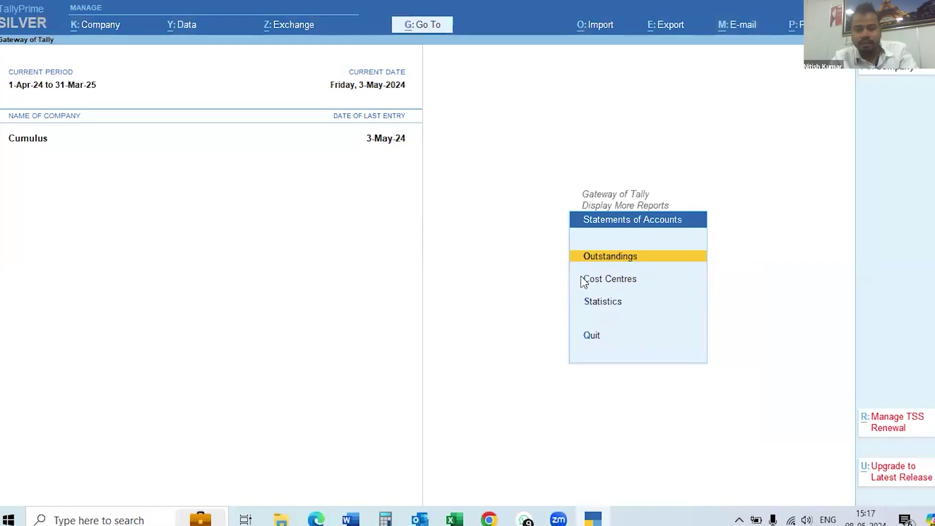
{"action": "key", "text": "s"}
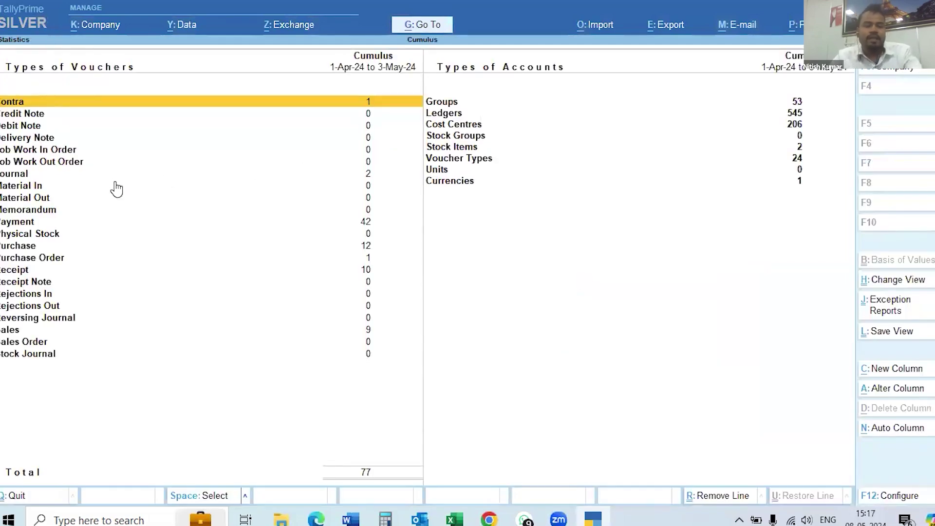
{"action": "key", "text": "Down"}
{"action": "key", "text": "Down"}
{"action": "key", "text": "Down"}
{"action": "key", "text": "Down"}
{"action": "key", "text": "Down"}
{"action": "key", "text": "Down"}
{"action": "key", "text": "Down"}
{"action": "key", "text": "Down"}
{"action": "key", "text": "Down"}
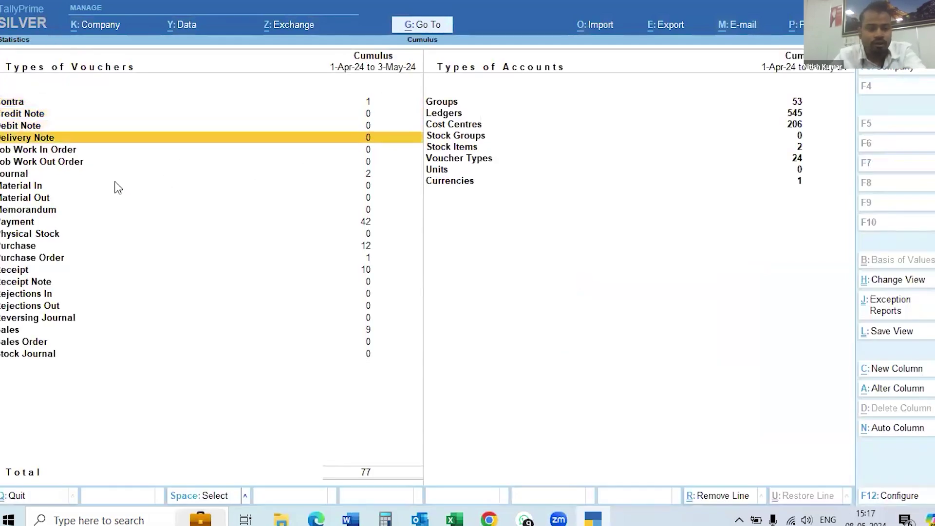
{"action": "key", "text": "Down"}
{"action": "key", "text": "Down"}
{"action": "key", "text": "Down"}
{"action": "key", "text": "Down"}
{"action": "key", "text": "Down"}
{"action": "key", "text": "Down"}
{"action": "key", "text": "Down"}
{"action": "key", "text": "Down"}
{"action": "key", "text": "Down"}
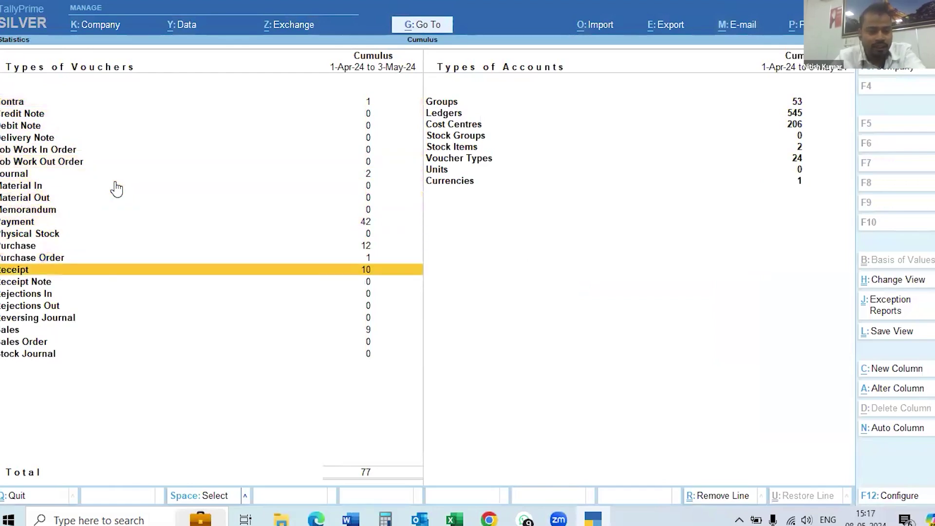
{"action": "key", "text": "Down"}
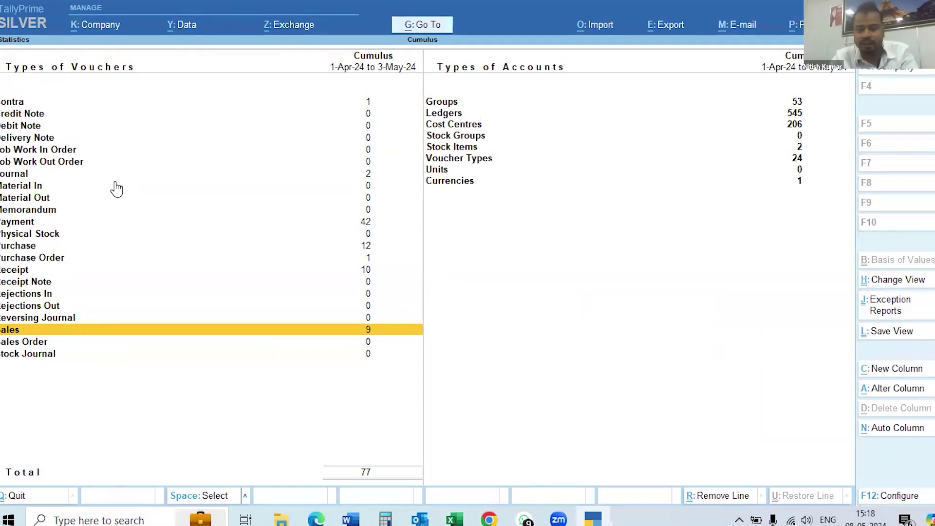
{"action": "key", "text": "Return"}
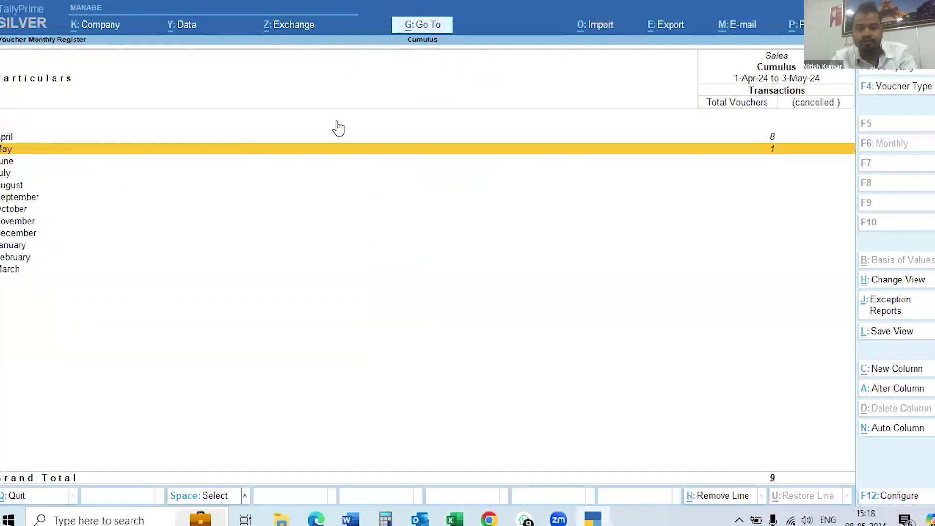
Drill into April to list its 8 Sales vouchers totalling 16,50,938.00.
{"action": "key", "text": "Up"}
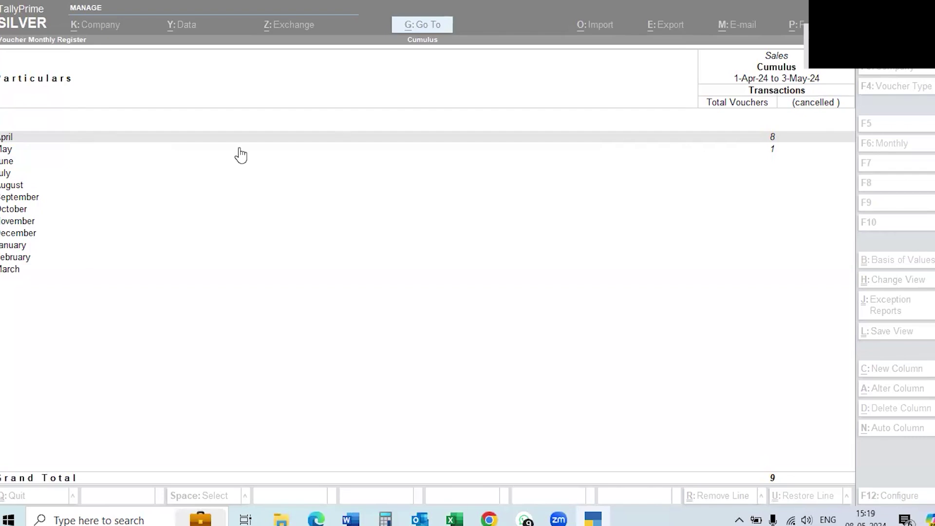
{"action": "left_click", "coordinate": [302, 138]}
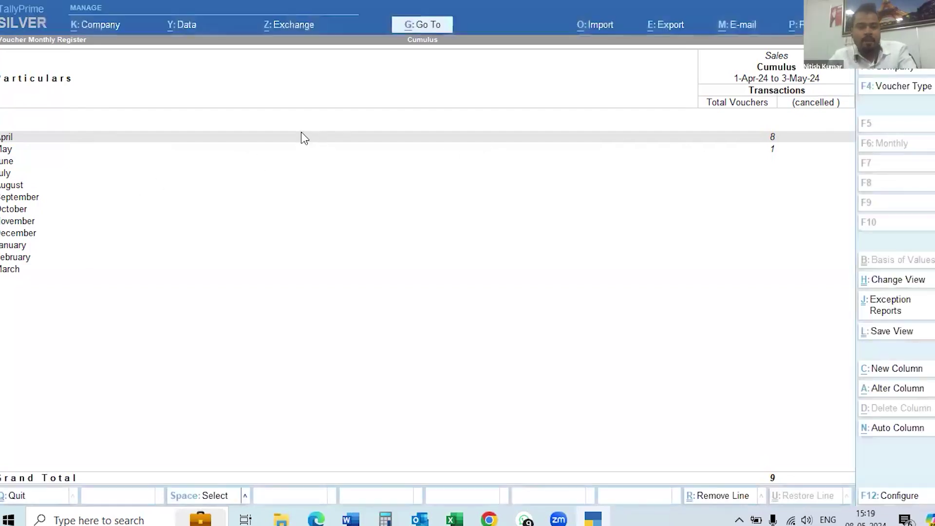
{"action": "key", "text": "Return"}
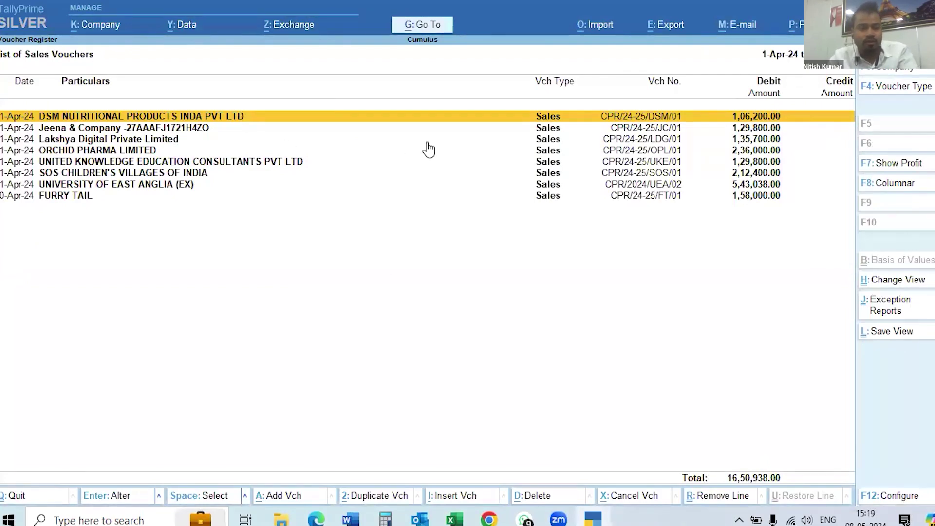
Step through the April sales vouchers, then restore down the TallyPrime window.
{"action": "key", "text": "Down"}
{"action": "key", "text": "Down"}
{"action": "key", "text": "Down"}
{"action": "key", "text": "Down"}
{"action": "key", "text": "Down"}
{"action": "key", "text": "Down"}
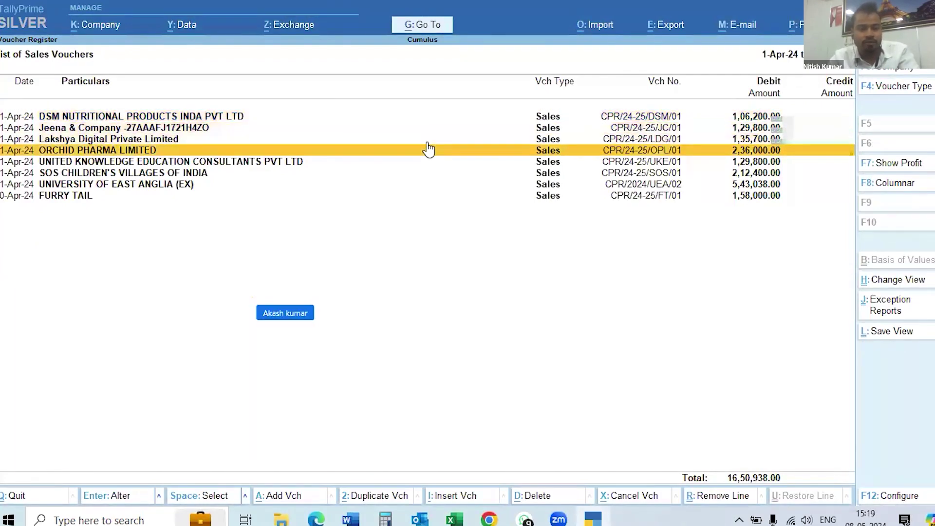
{"action": "key", "text": "Down"}
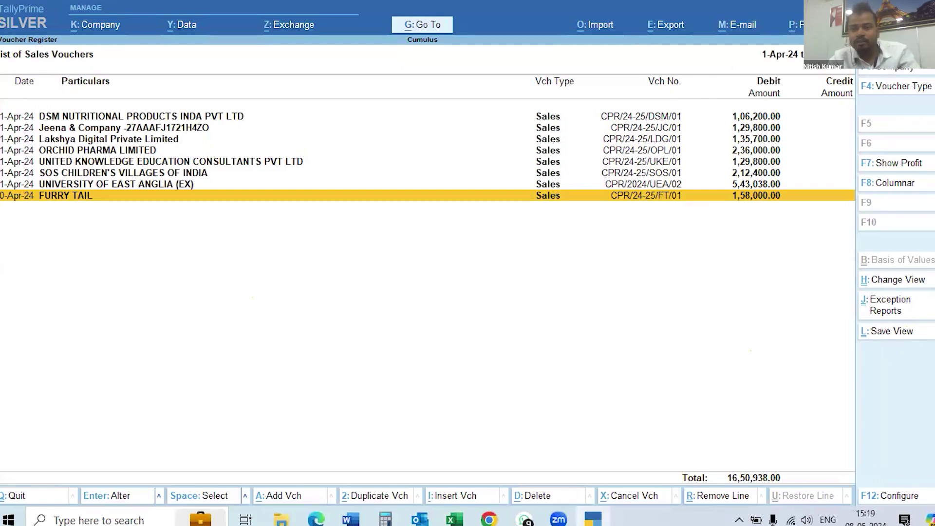
{"action": "left_click", "coordinate": [913, 3]}
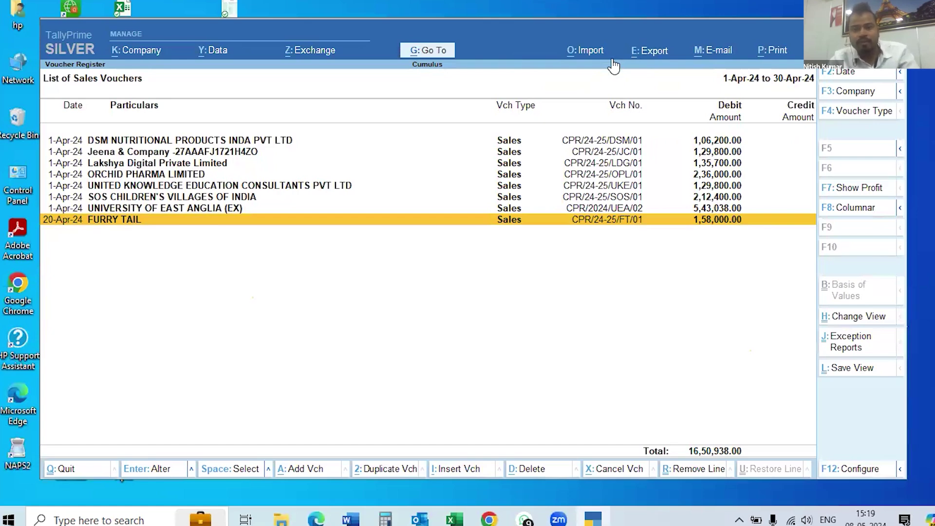
Set up an Excel export of the current April sales voucher list, then minimize TallyPrime.
{"action": "key", "text": "alt+e"}
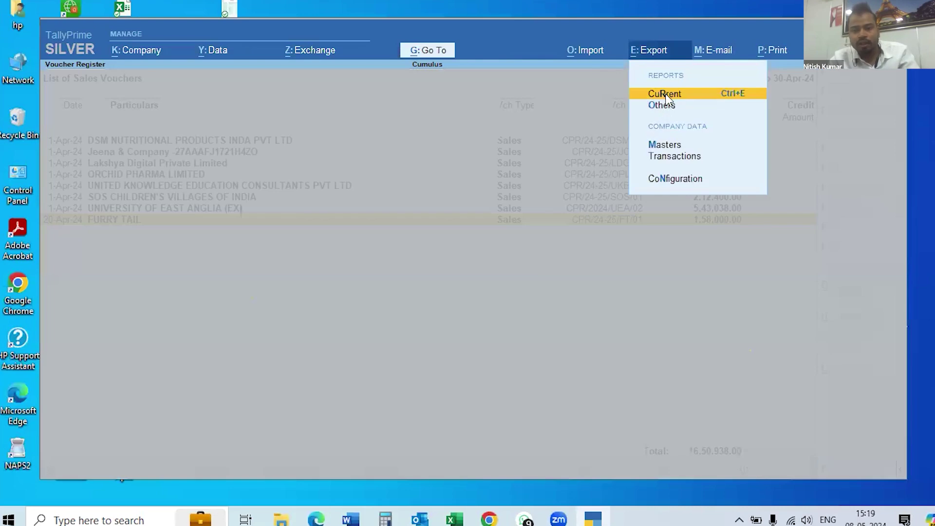
{"action": "left_click", "coordinate": [692, 100]}
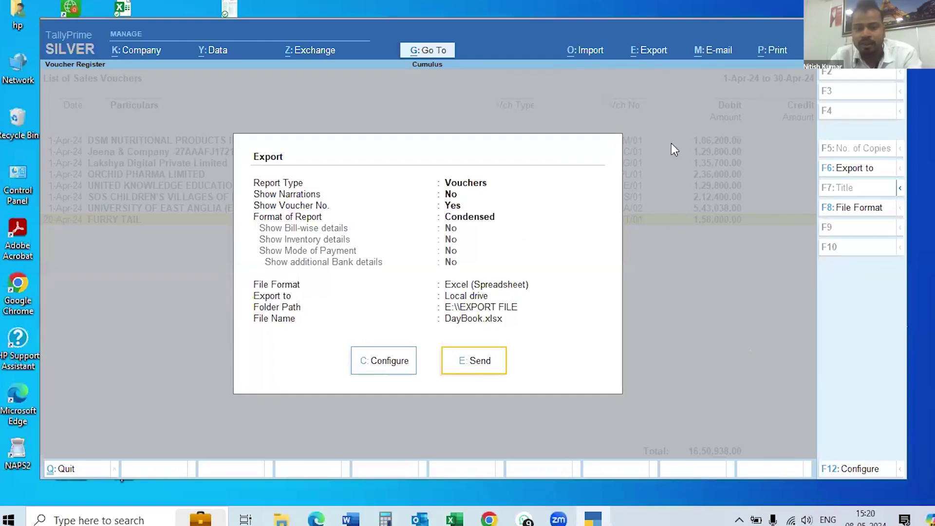
{"action": "left_click", "coordinate": [860, 28]}
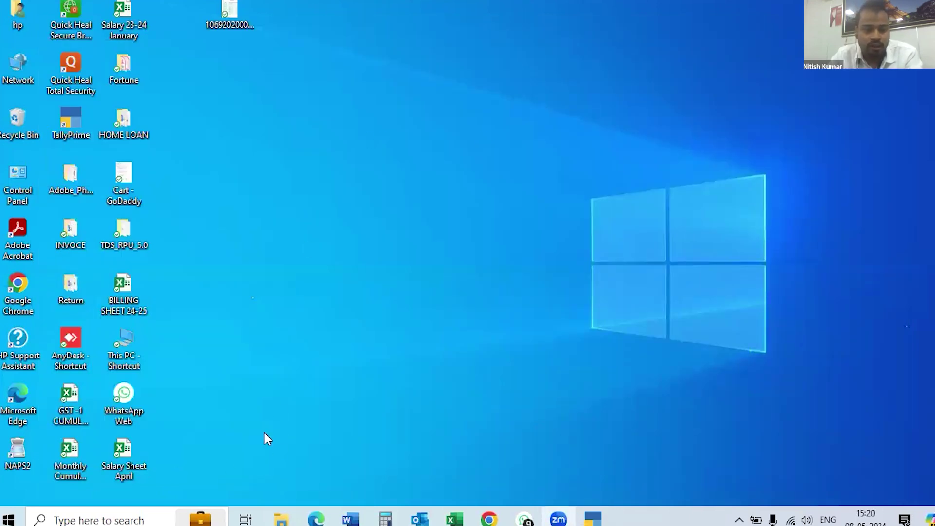
Open the GST-1 CUMULUS DATA workbook from the desktop.
{"action": "double_click", "coordinate": [72, 405]}
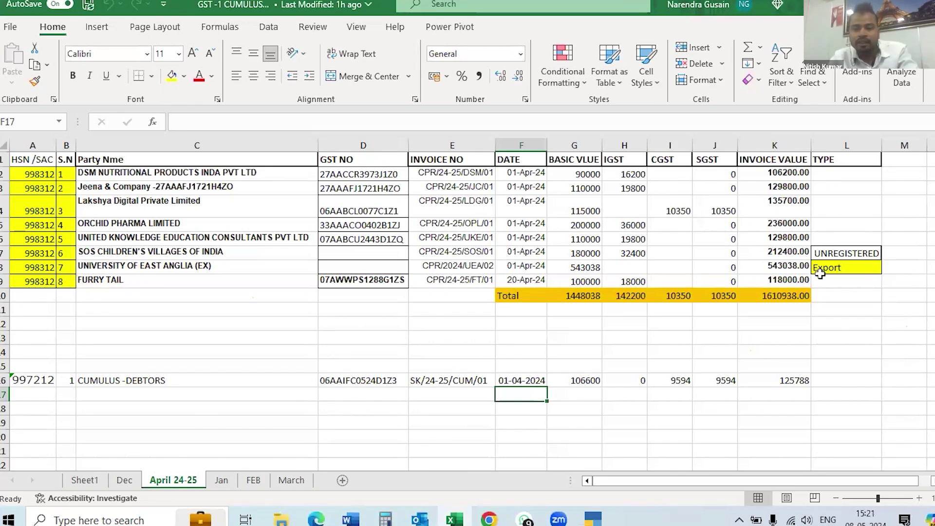
Enter B2B as the TYPE in L2 and fill it down through L6.
{"action": "left_click", "coordinate": [830, 172]}
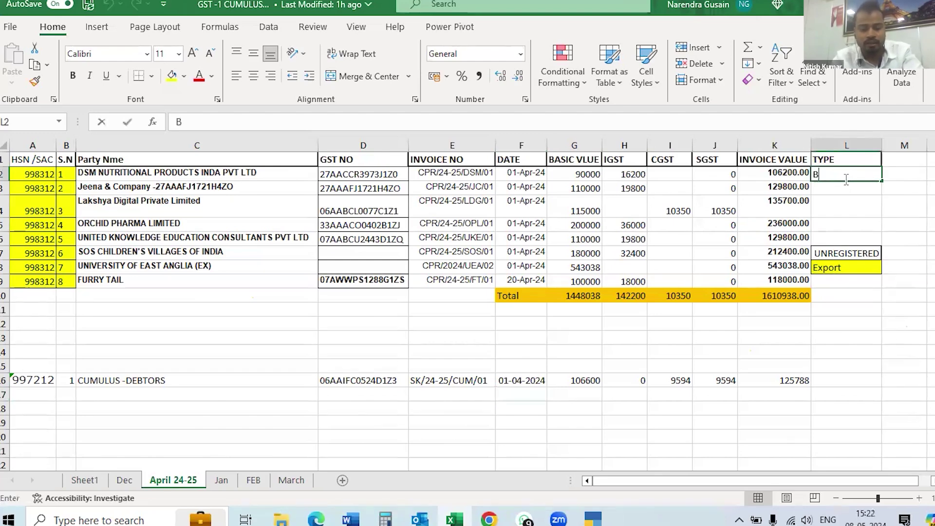
{"action": "type", "text": "B2B"}
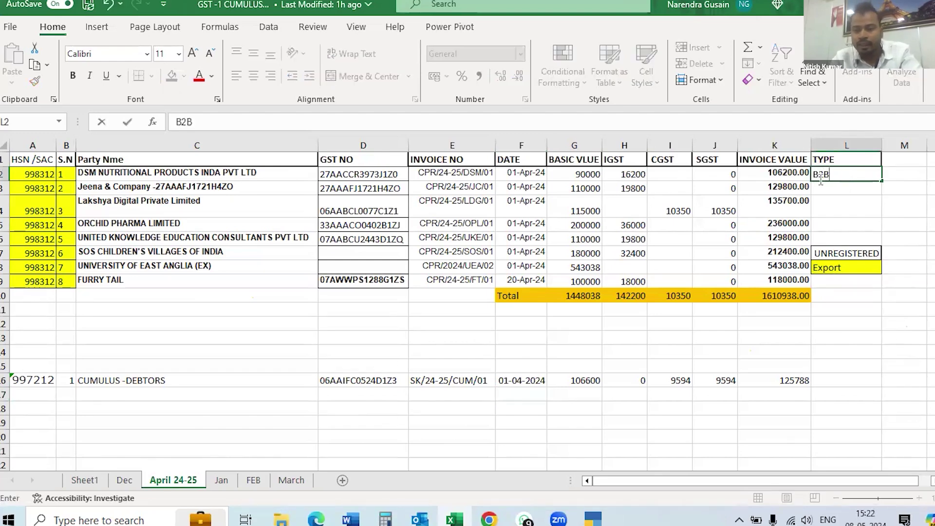
{"action": "left_click", "coordinate": [827, 188]}
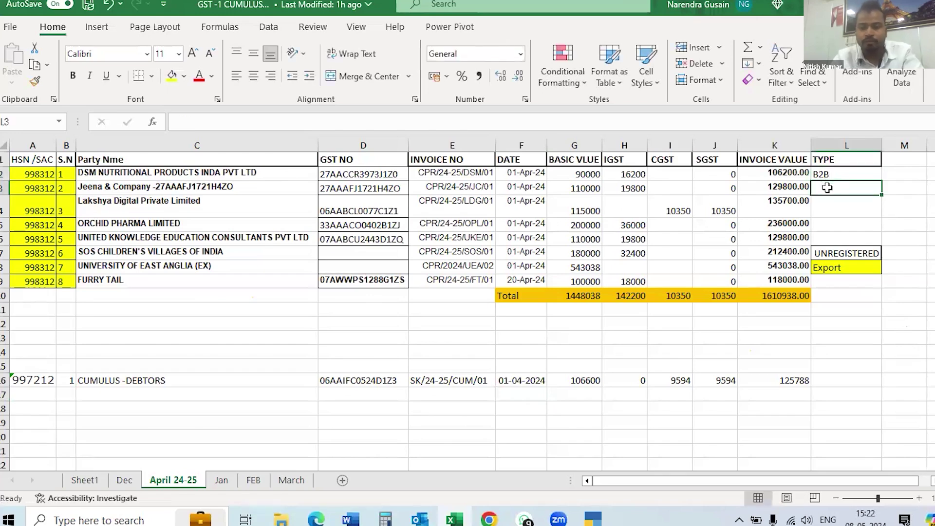
{"action": "left_click", "coordinate": [827, 175]}
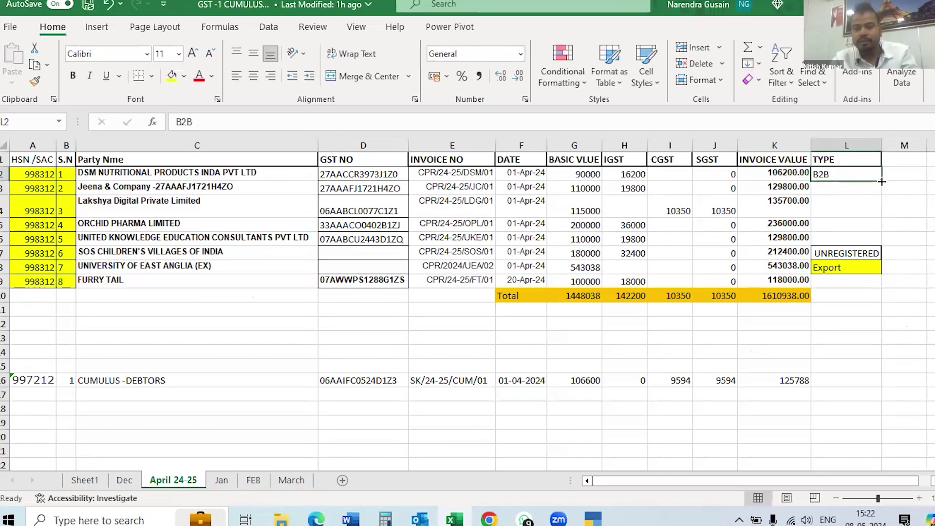
{"action": "left_click_drag", "start_coordinate": [881, 181], "coordinate": [884, 245]}
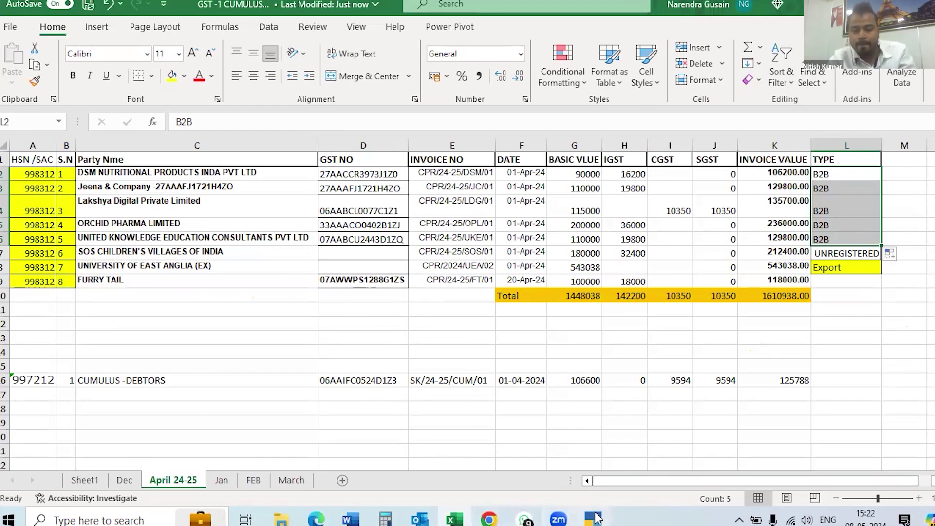
{"action": "left_click", "coordinate": [558, 519]}
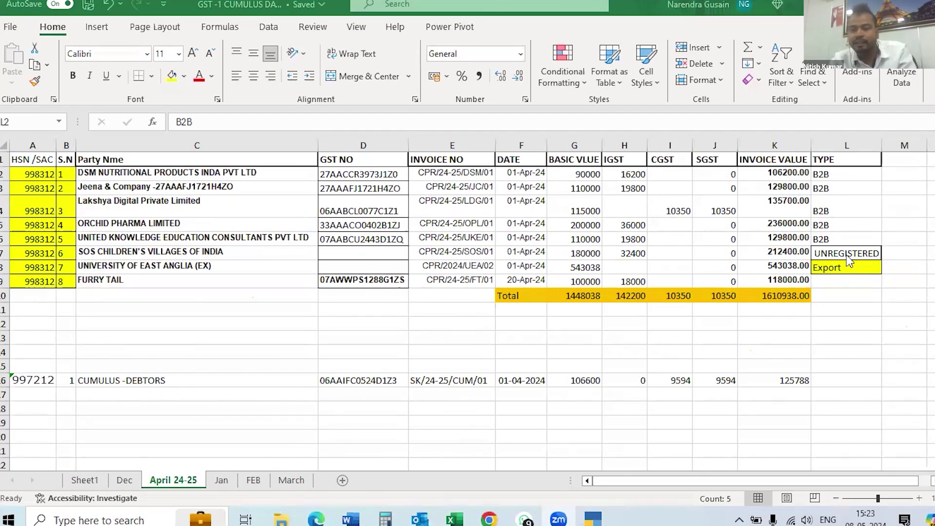
Mark row 7's unregistered invoice as B2C, then show the desktop.
{"action": "left_click", "coordinate": [909, 253]}
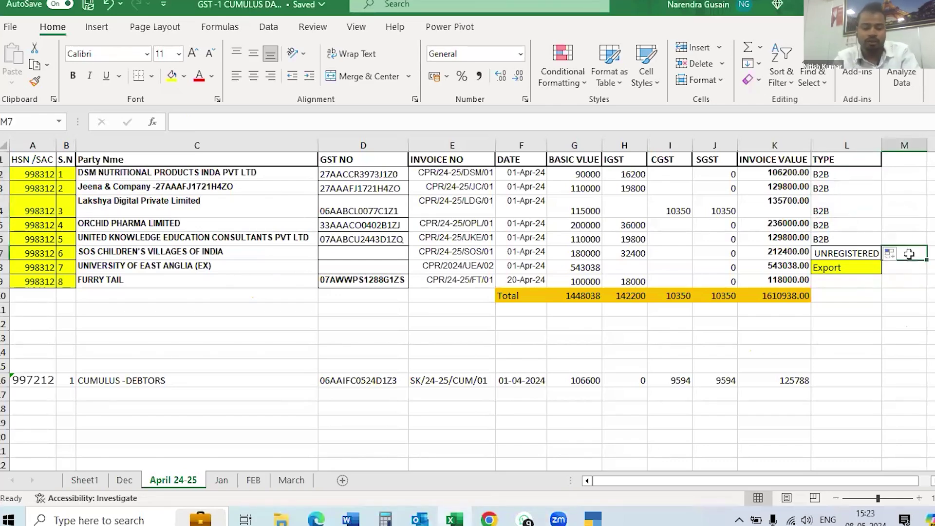
{"action": "type", "text": "B2C"}
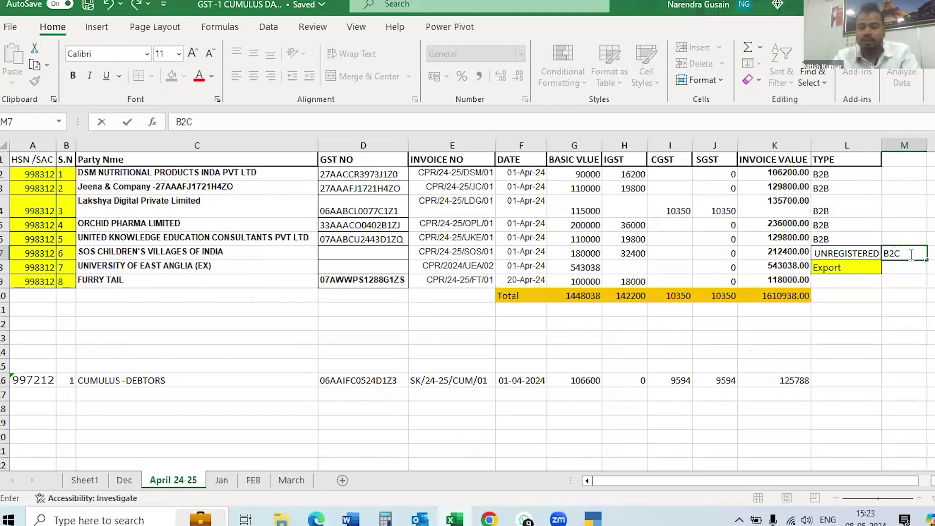
{"action": "left_click", "coordinate": [900, 269]}
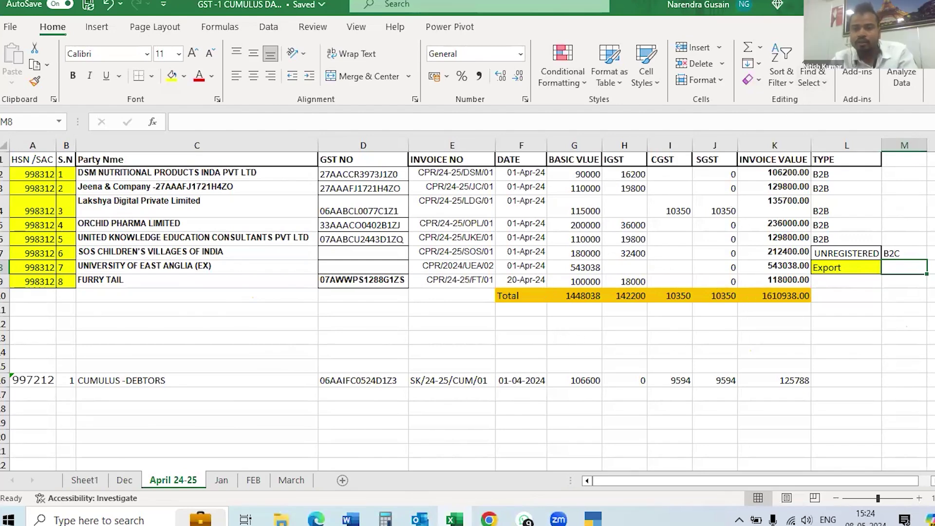
{"action": "key", "text": "super+d"}
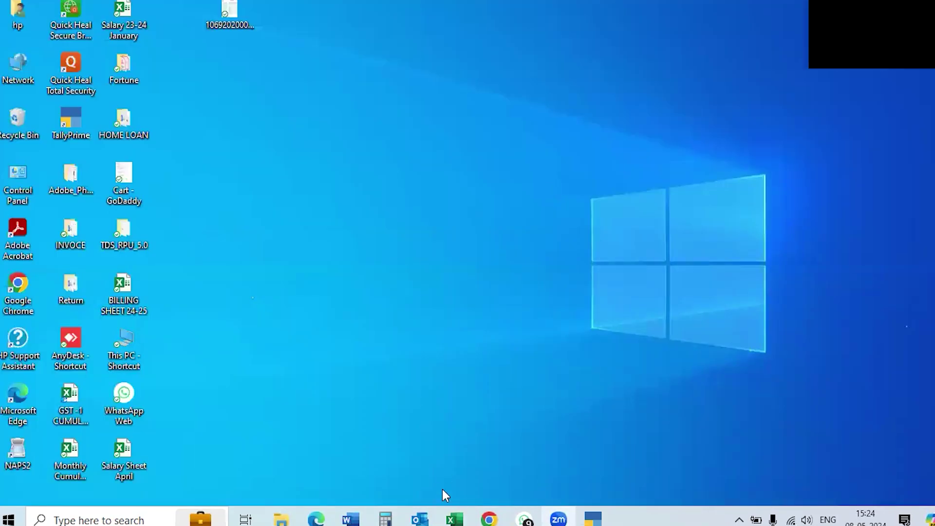
In Chrome, search Google for 'gst login' and open the GST Portal login result.
{"action": "left_click", "coordinate": [490, 519]}
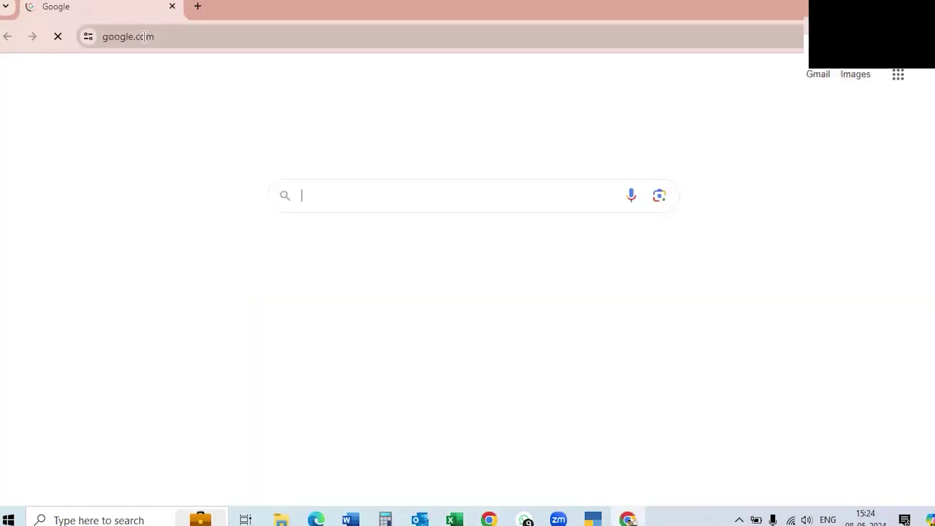
{"action": "left_click", "coordinate": [330, 198]}
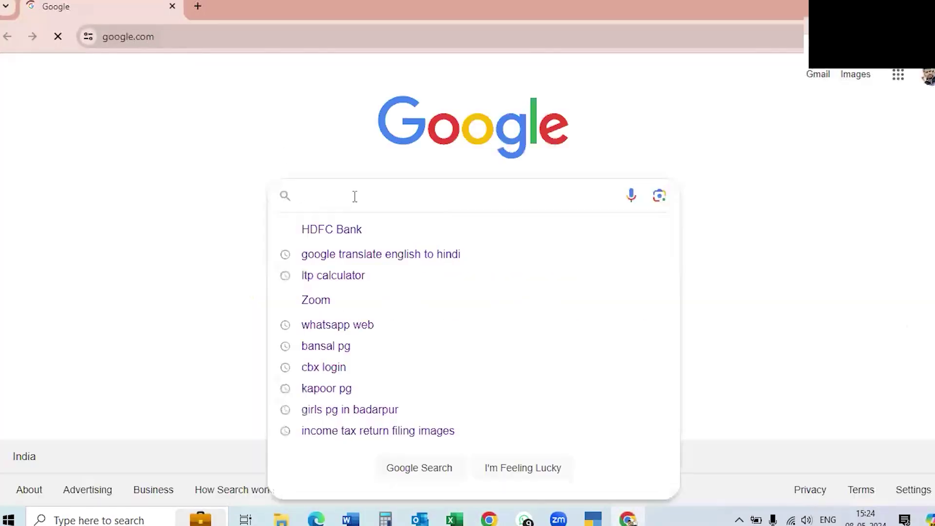
{"action": "type", "text": "GST"}
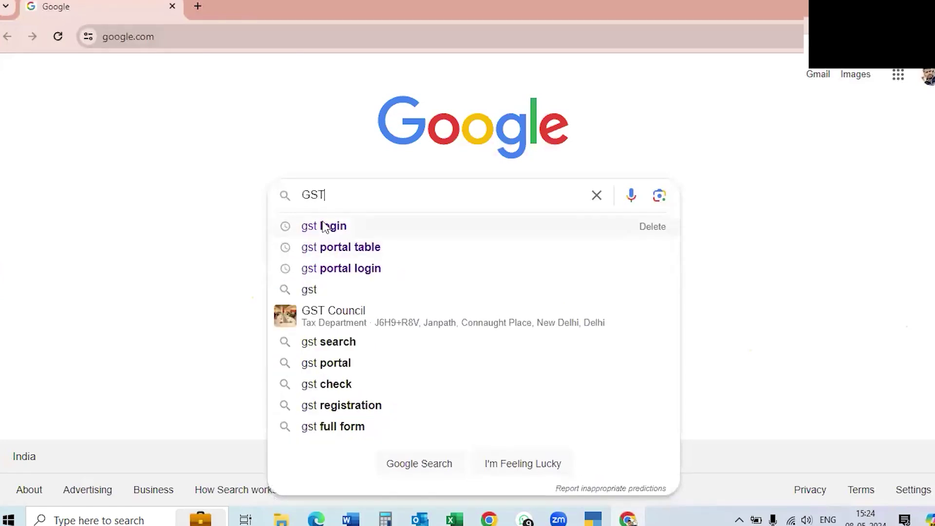
{"action": "left_click", "coordinate": [324, 226]}
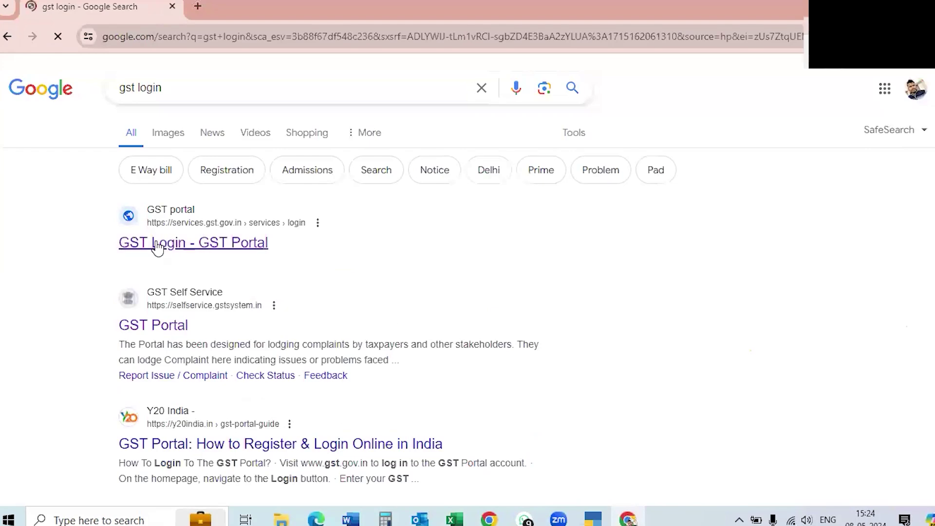
{"action": "left_click", "coordinate": [158, 246]}
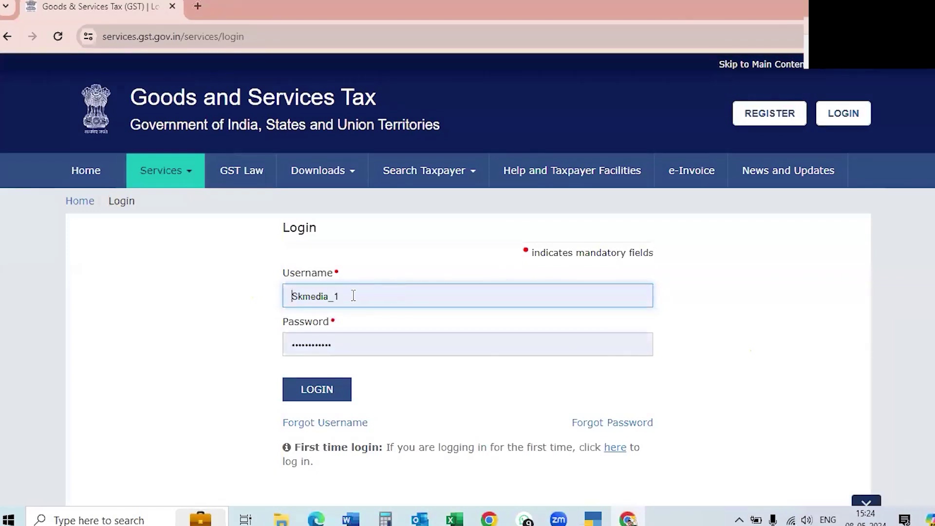
Log in to the GST Portal using the saved credentials and the captcha.
{"action": "left_click", "coordinate": [353, 296]}
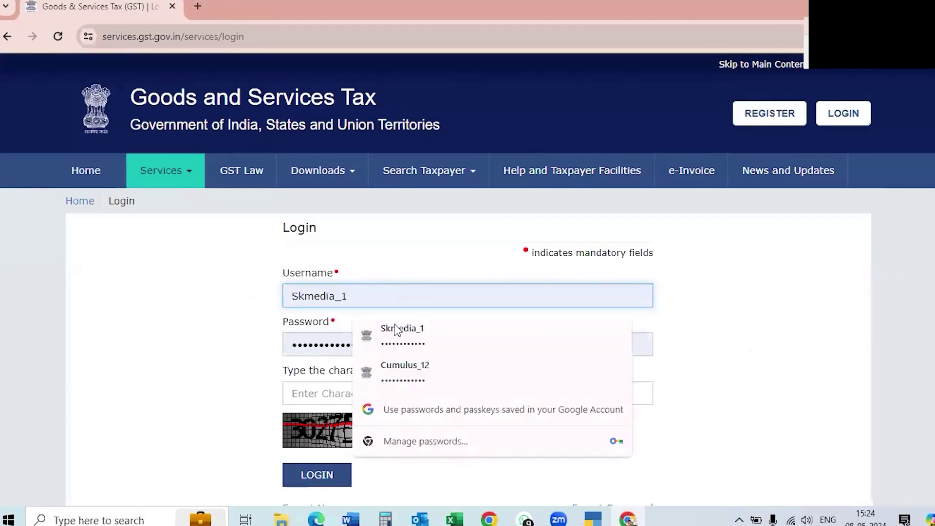
{"action": "left_click", "coordinate": [392, 371]}
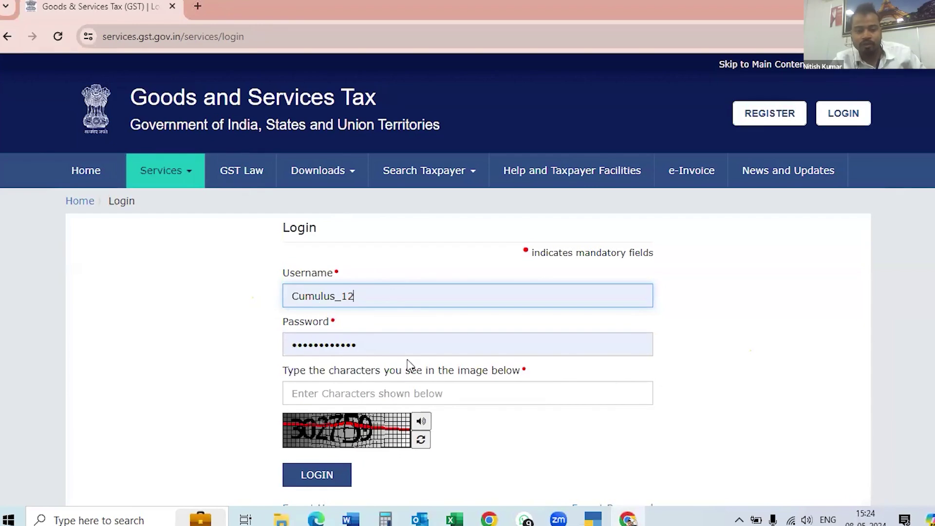
{"action": "left_click", "coordinate": [319, 395]}
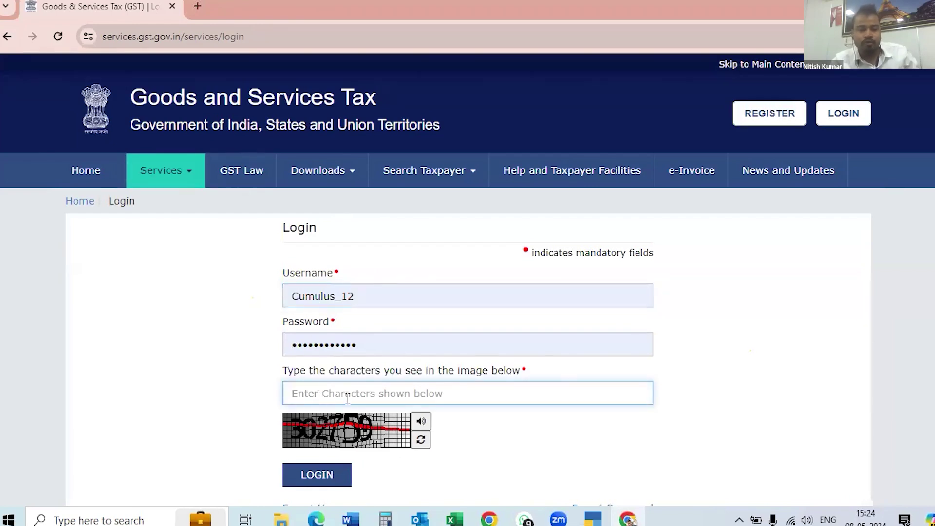
{"action": "type", "text": "302759"}
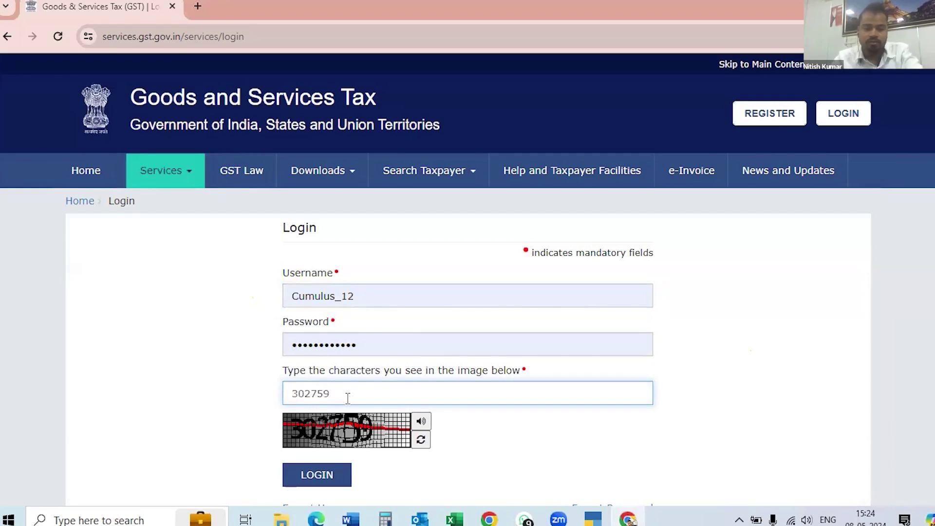
{"action": "left_click", "coordinate": [318, 479]}
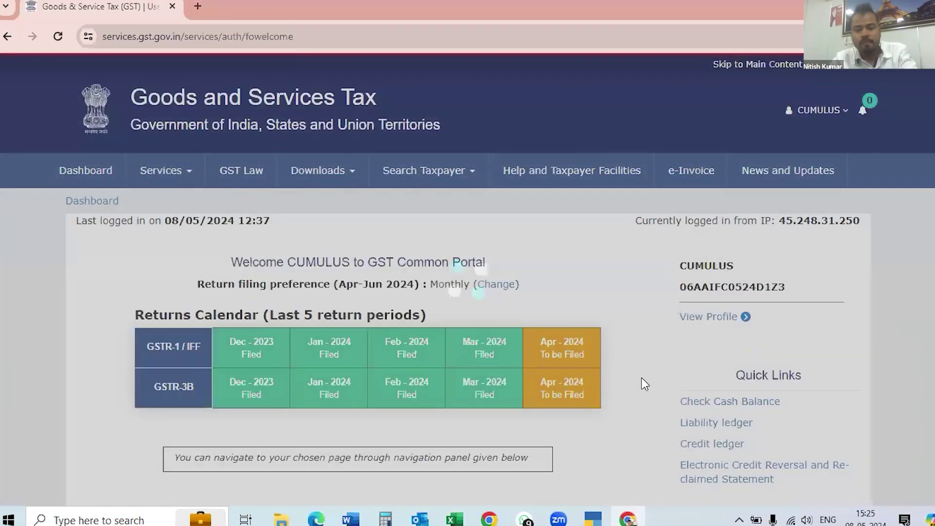
Scroll the GST portal welcome dashboard and open the Return Dashboard.
{"action": "scroll", "coordinate": [600, 356], "scroll_direction": "down", "scroll_amount": 2}
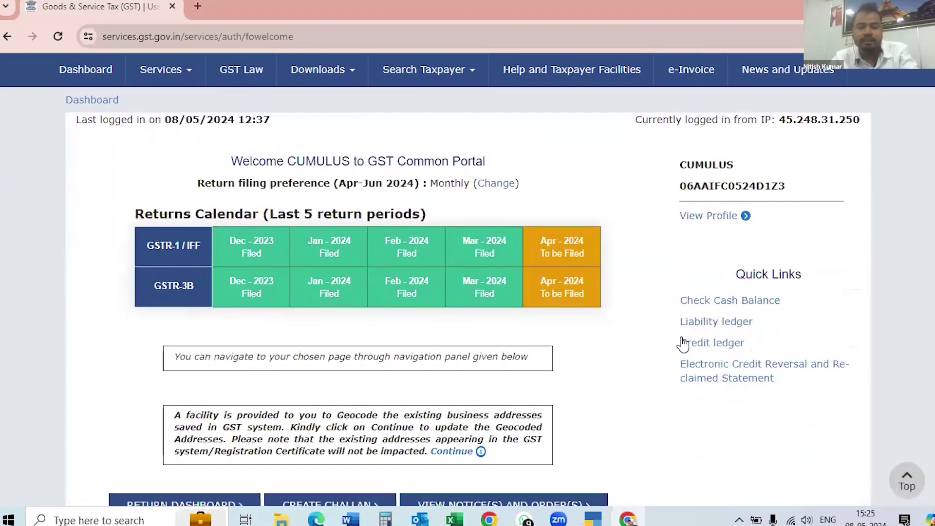
{"action": "scroll", "coordinate": [637, 344], "scroll_direction": "up", "scroll_amount": 2}
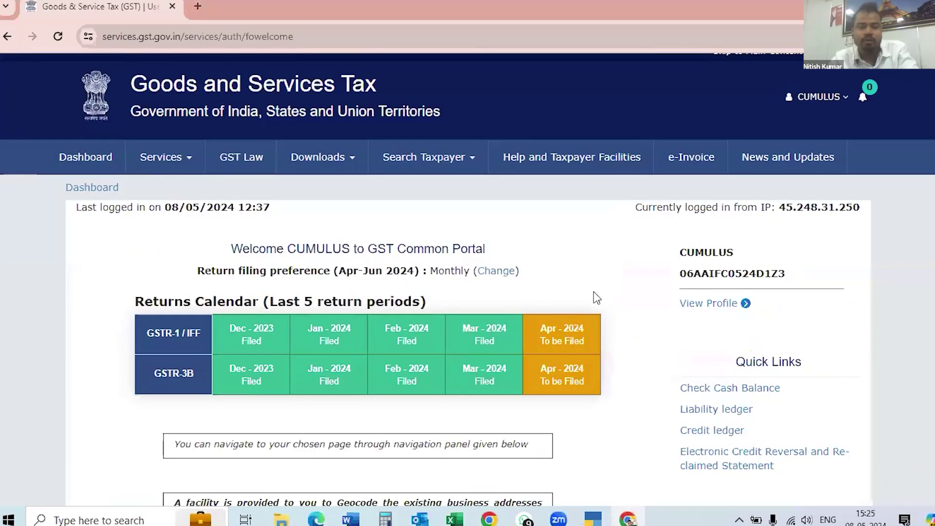
{"action": "scroll", "coordinate": [585, 291], "scroll_direction": "down", "scroll_amount": 3}
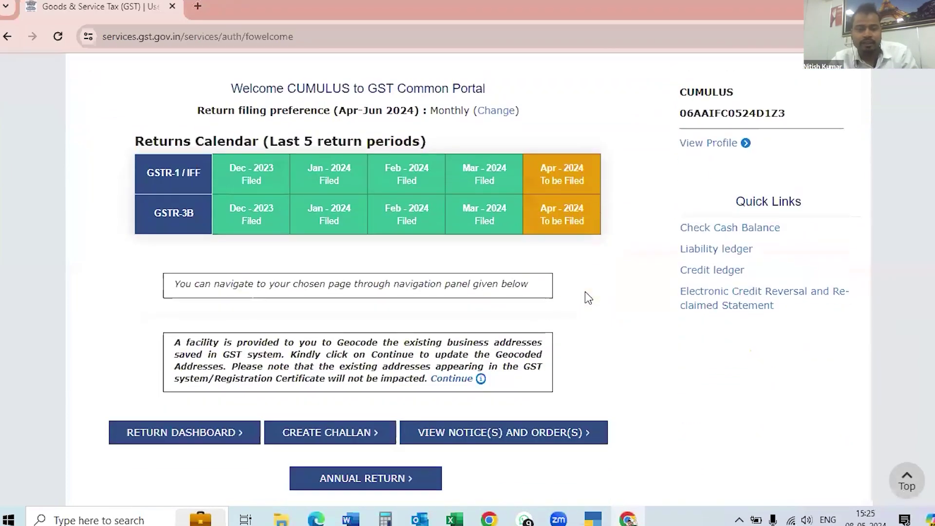
{"action": "scroll", "coordinate": [612, 297], "scroll_direction": "down", "scroll_amount": 3}
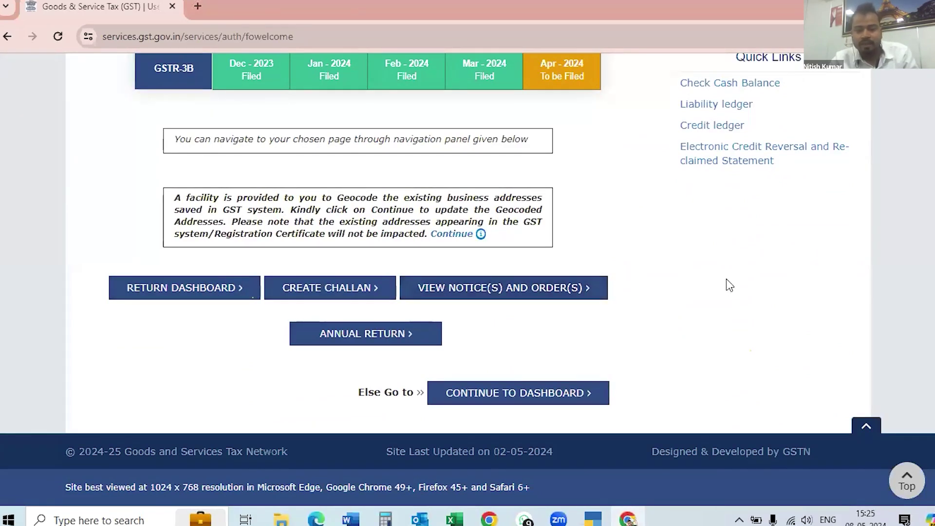
{"action": "scroll", "coordinate": [726, 279], "scroll_direction": "up", "scroll_amount": 5}
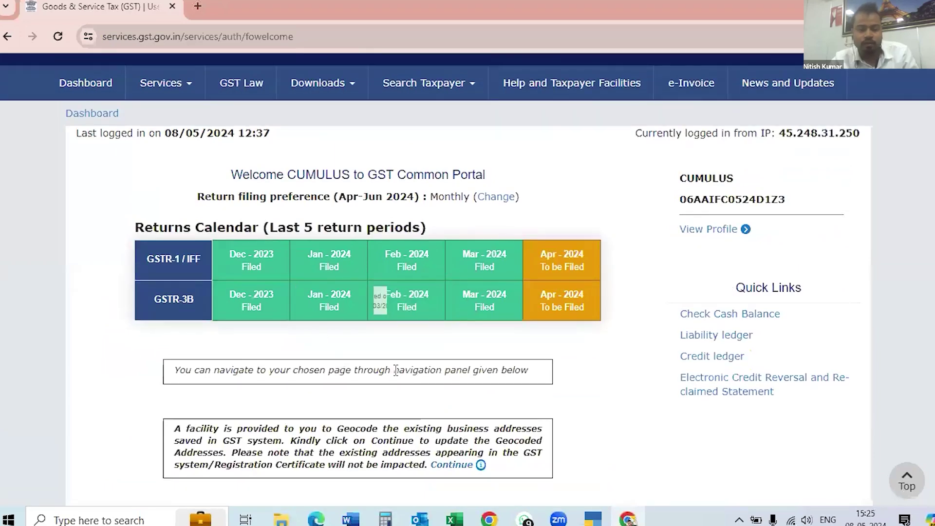
{"action": "scroll", "coordinate": [397, 377], "scroll_direction": "down", "scroll_amount": 5}
{"action": "scroll", "coordinate": [346, 363], "scroll_direction": "down", "scroll_amount": 1}
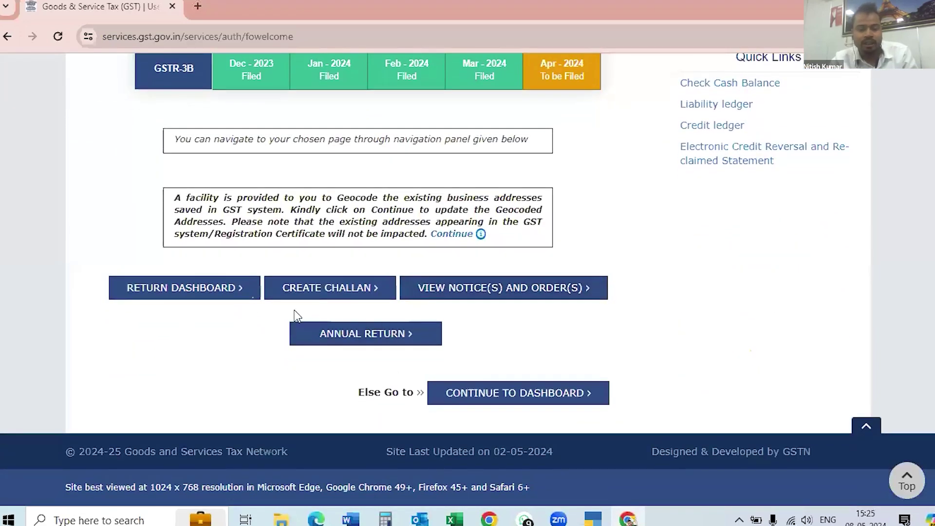
{"action": "left_click", "coordinate": [182, 291]}
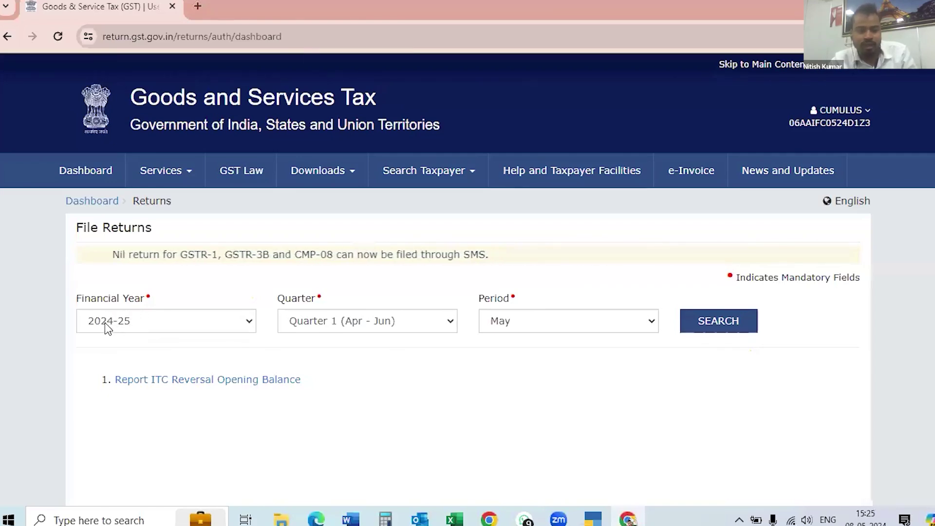
Search returns for financial year 2024-25, Quarter 1 (Apr - Jun), period April.
{"action": "left_click", "coordinate": [245, 319]}
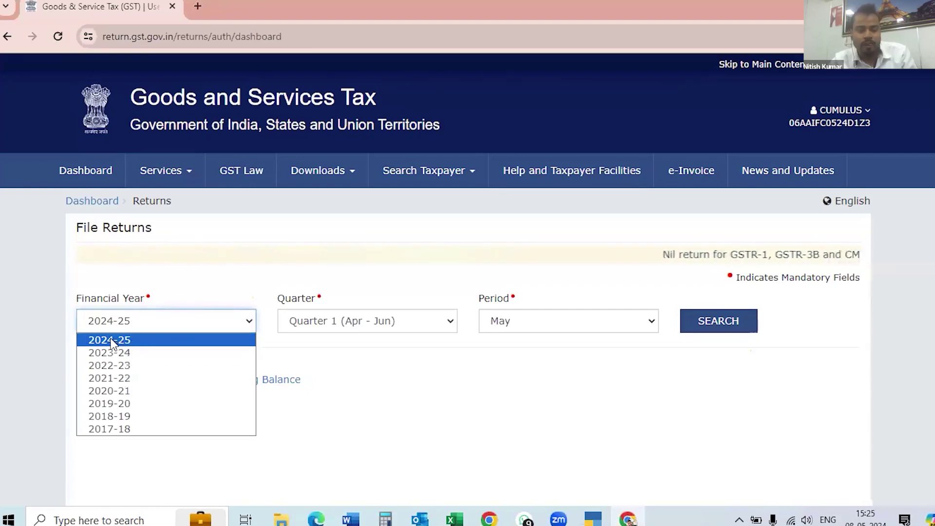
{"action": "left_click", "coordinate": [134, 339]}
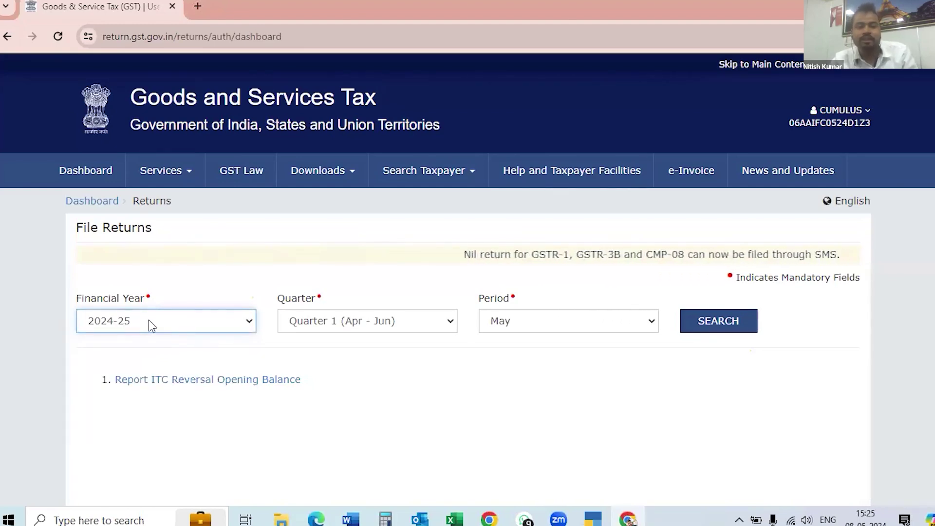
{"action": "left_click", "coordinate": [449, 325]}
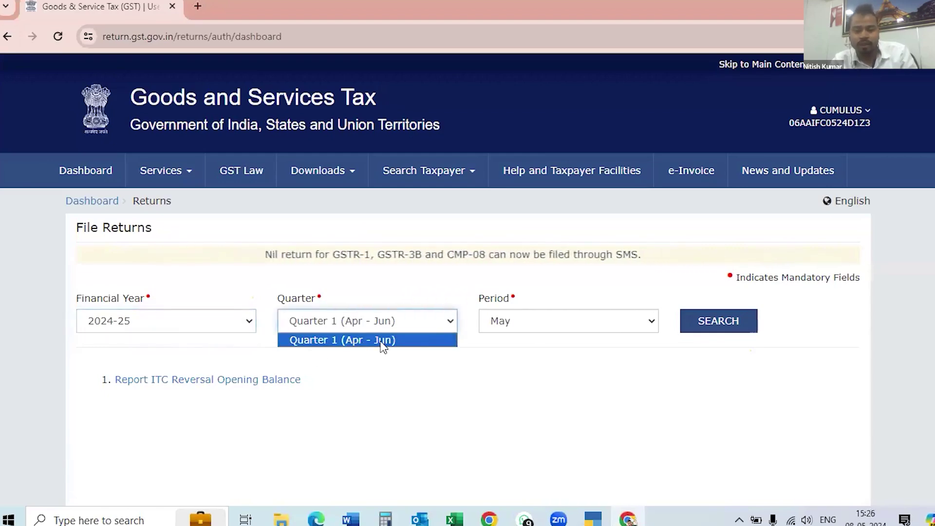
{"action": "left_click", "coordinate": [447, 324]}
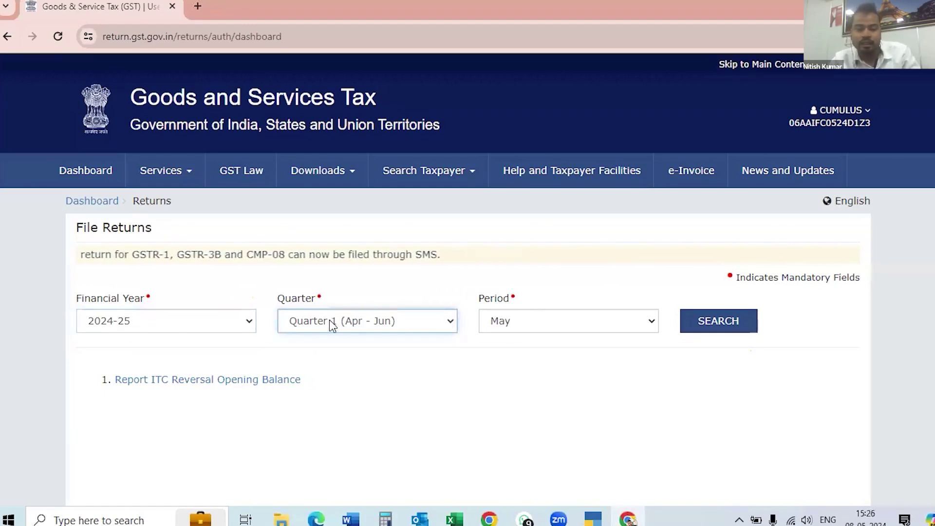
{"action": "left_click", "coordinate": [545, 321]}
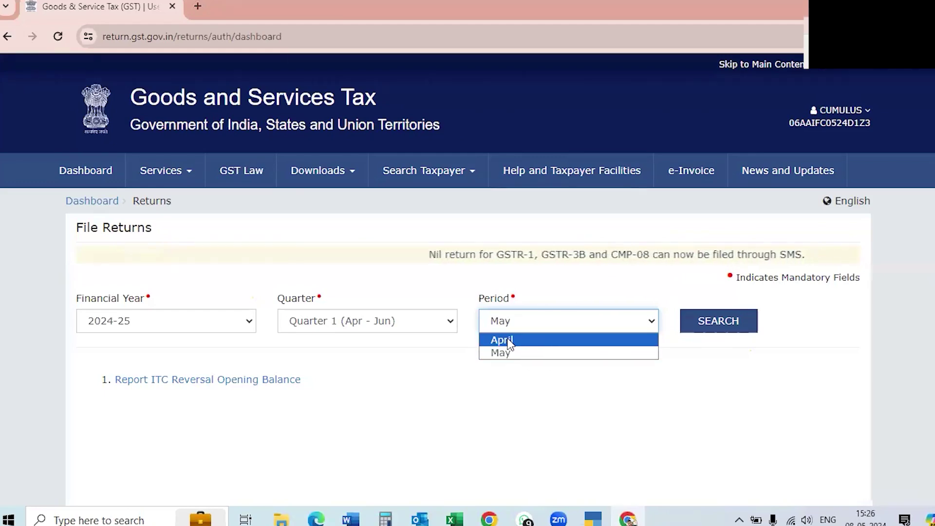
{"action": "left_click", "coordinate": [517, 340]}
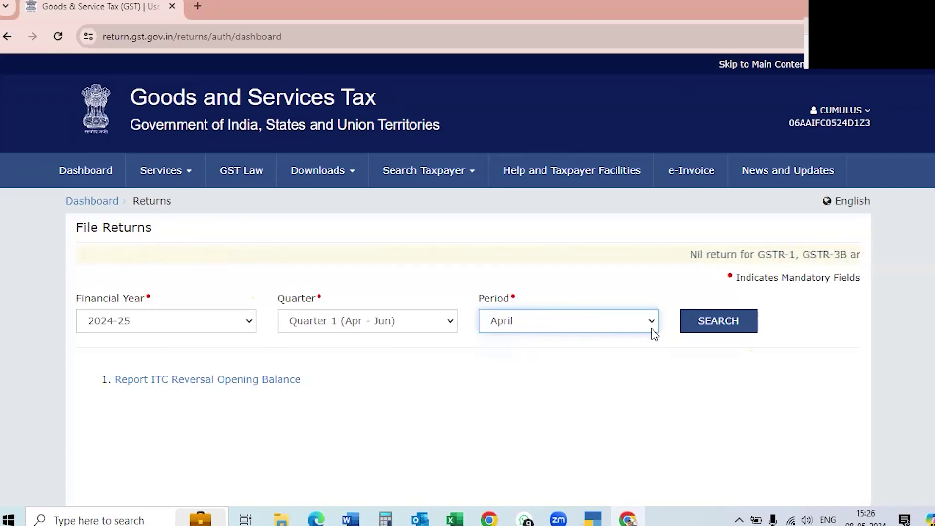
{"action": "left_click", "coordinate": [719, 326]}
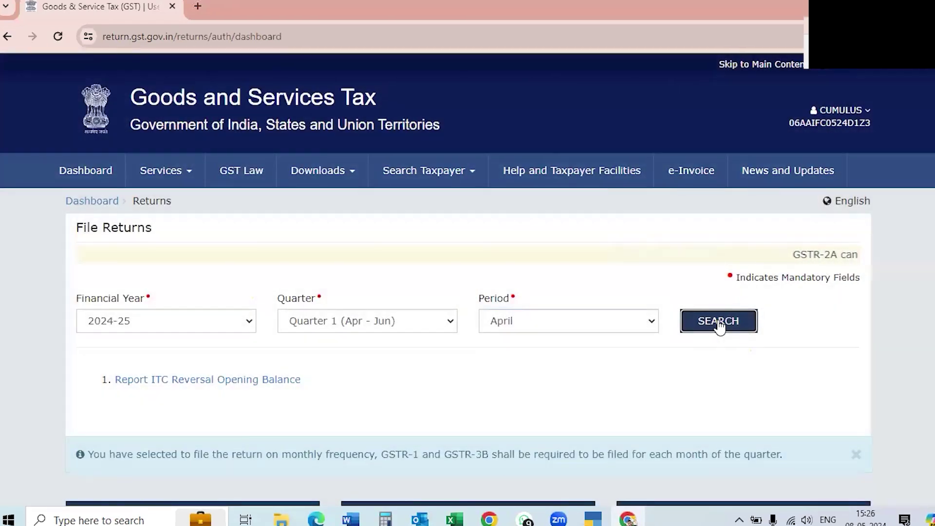
{"action": "scroll", "coordinate": [585, 393], "scroll_direction": "down", "scroll_amount": 4}
Choose Prepare Online on the GSTR1 tile for April 2024-25.
{"action": "scroll", "coordinate": [587, 393], "scroll_direction": "down", "scroll_amount": 2}
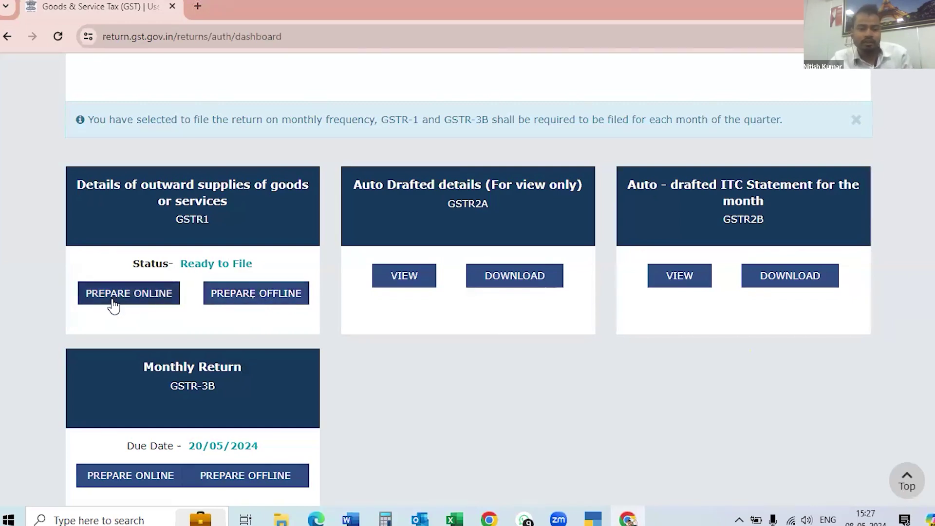
{"action": "left_click", "coordinate": [133, 298]}
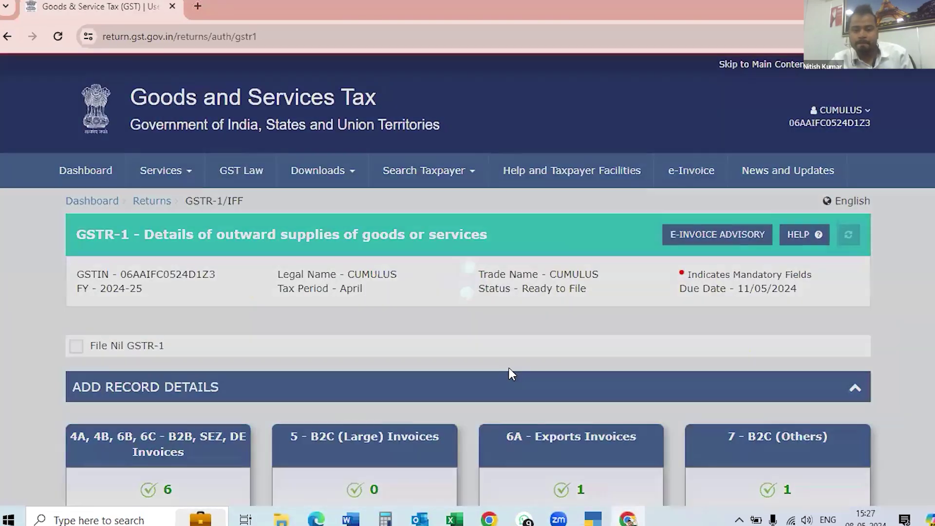
Check the GSTR-1 tiles (6 B2B, 1 export, 1 B2C Others), then minimize Chrome.
{"action": "scroll", "coordinate": [509, 372], "scroll_direction": "down", "scroll_amount": 1}
{"action": "scroll", "coordinate": [508, 367], "scroll_direction": "down", "scroll_amount": 2}
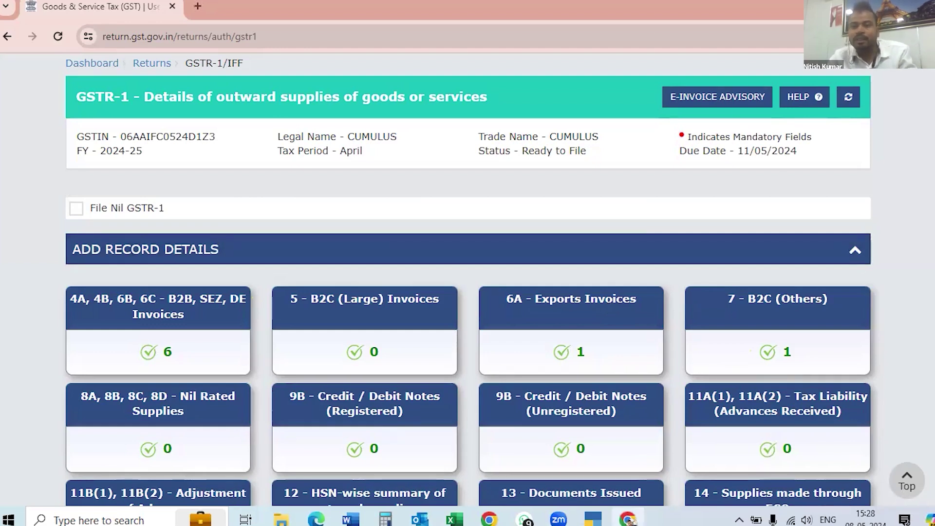
{"action": "left_click", "coordinate": [627, 519]}
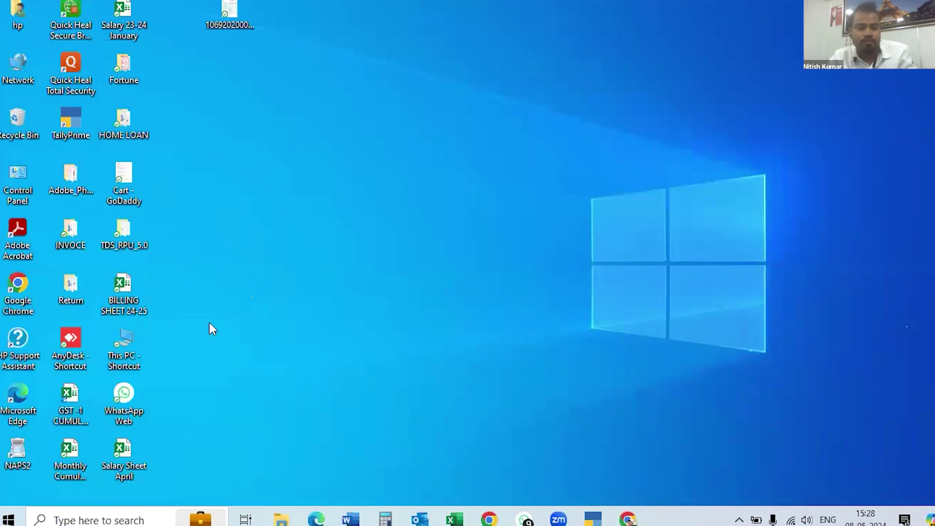
Review the April 24-25 sheet in GST-1 CUMULUS DATA, then minimize Excel.
{"action": "left_click", "coordinate": [71, 410]}
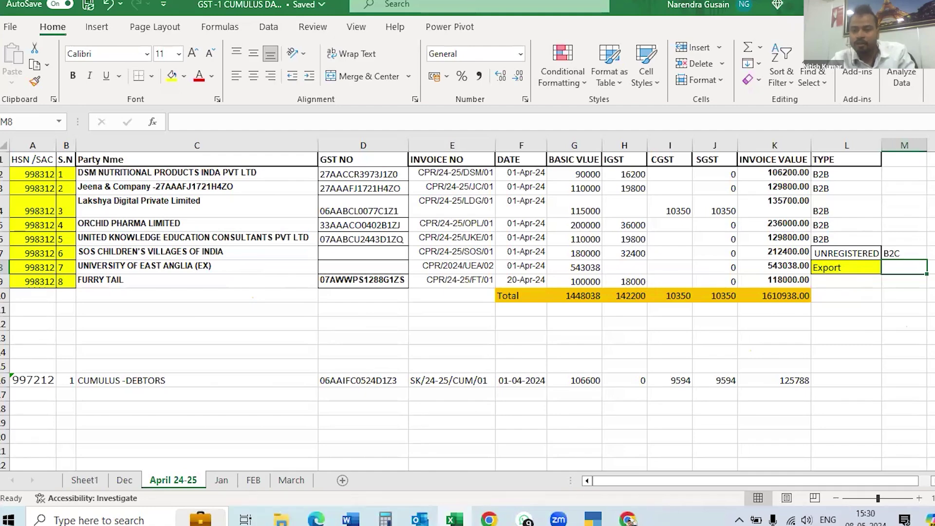
{"action": "left_click", "coordinate": [891, 5]}
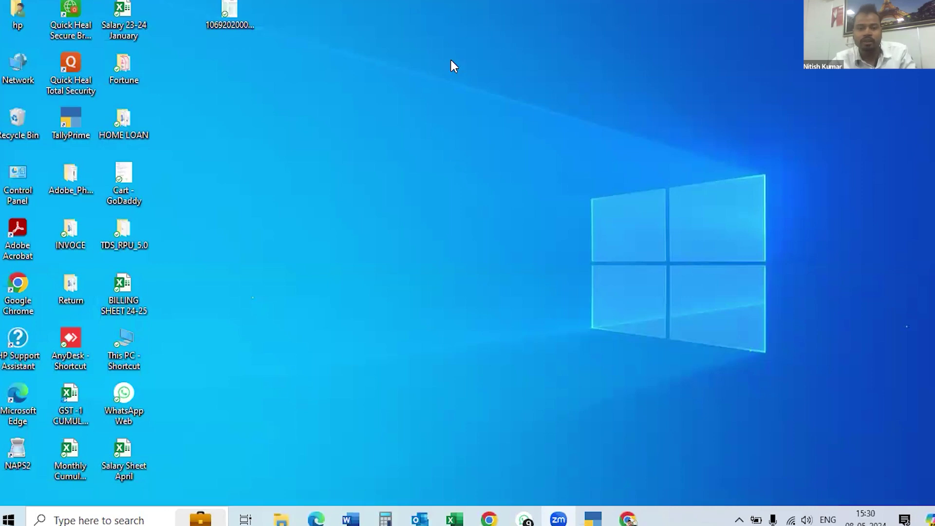
Restore Chrome and open the six processed records on the 4A, 4B, 6B, 6C - B2B tile.
{"action": "left_click", "coordinate": [627, 518]}
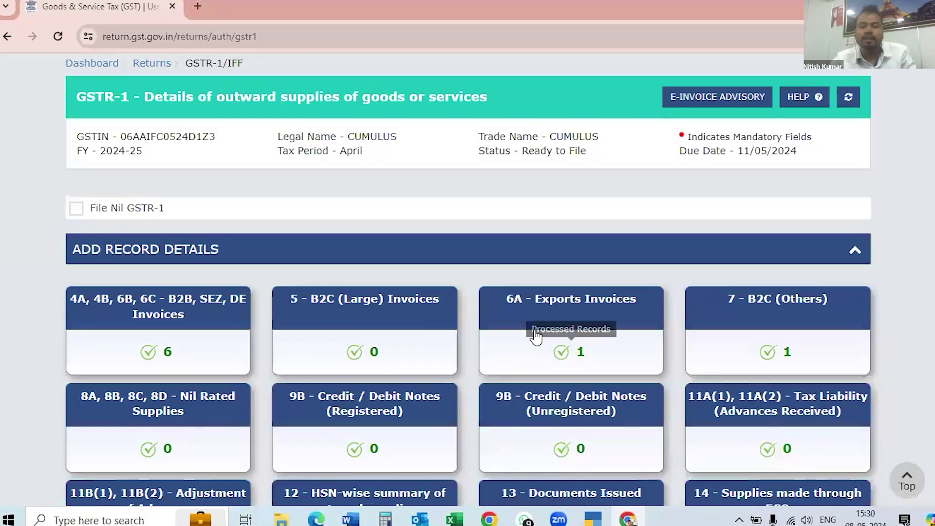
{"action": "scroll", "coordinate": [537, 335], "scroll_direction": "up", "scroll_amount": 2}
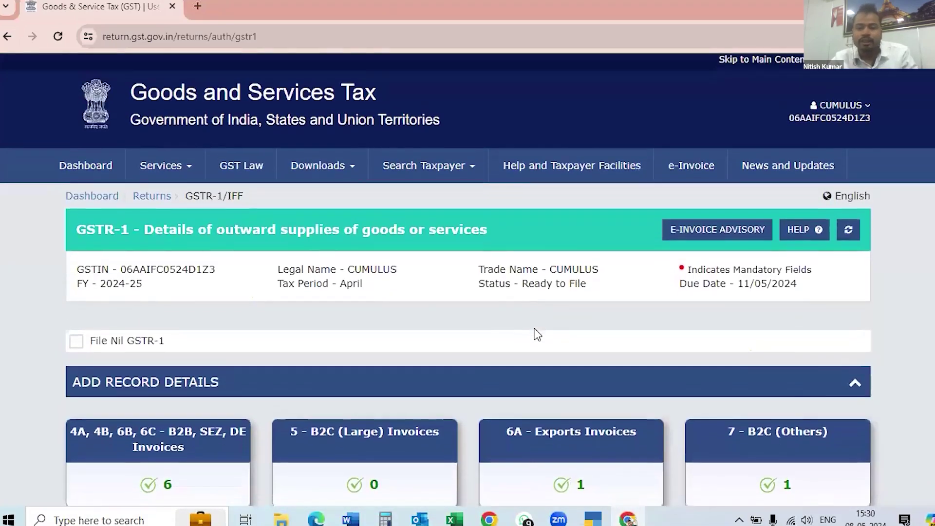
{"action": "scroll", "coordinate": [535, 334], "scroll_direction": "down", "scroll_amount": 4}
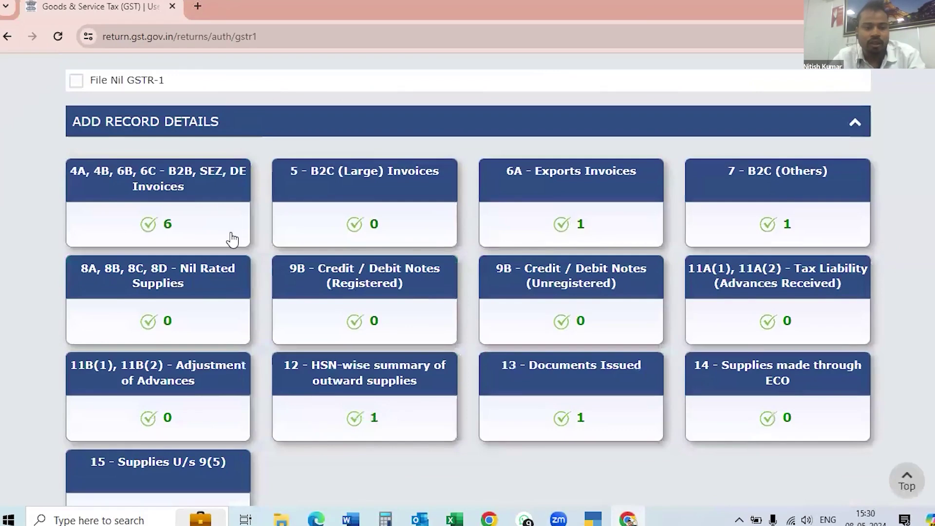
{"action": "scroll", "coordinate": [460, 281], "scroll_direction": "down", "scroll_amount": 1}
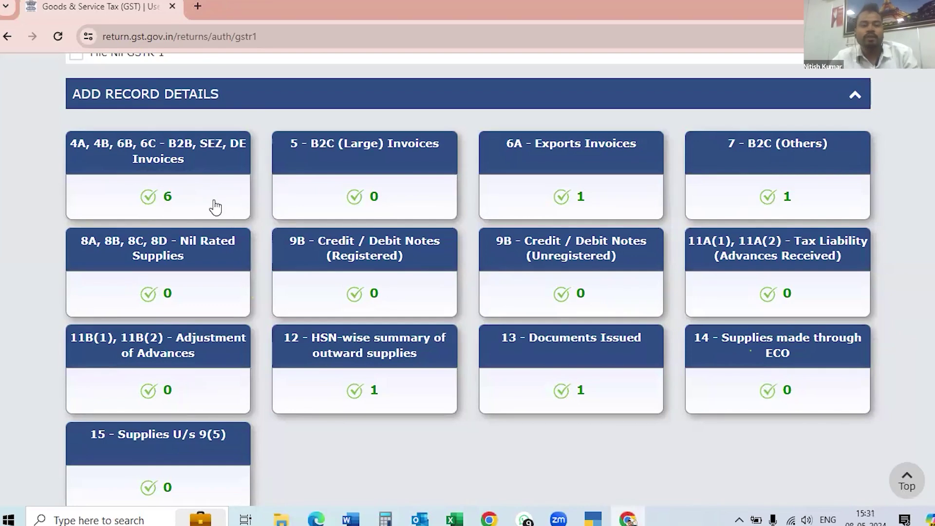
{"action": "scroll", "coordinate": [392, 229], "scroll_direction": "up", "scroll_amount": 1}
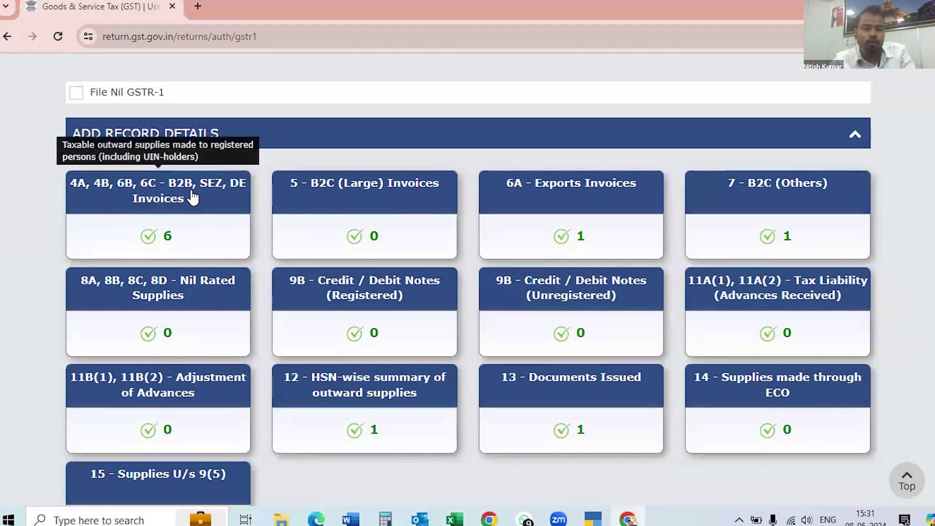
{"action": "left_click", "coordinate": [154, 242]}
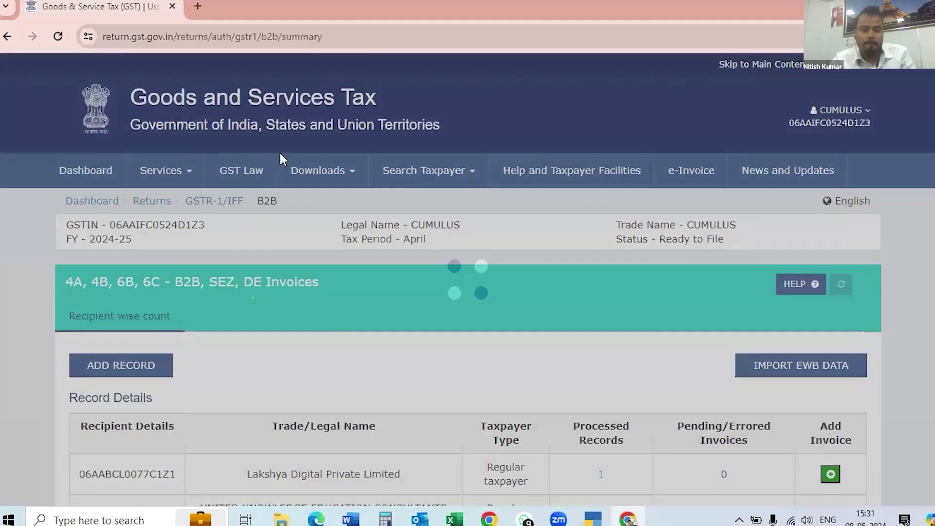
Confirm each of the six B2B recipients has one processed invoice, then go back.
{"action": "scroll", "coordinate": [272, 150], "scroll_direction": "down", "scroll_amount": 6}
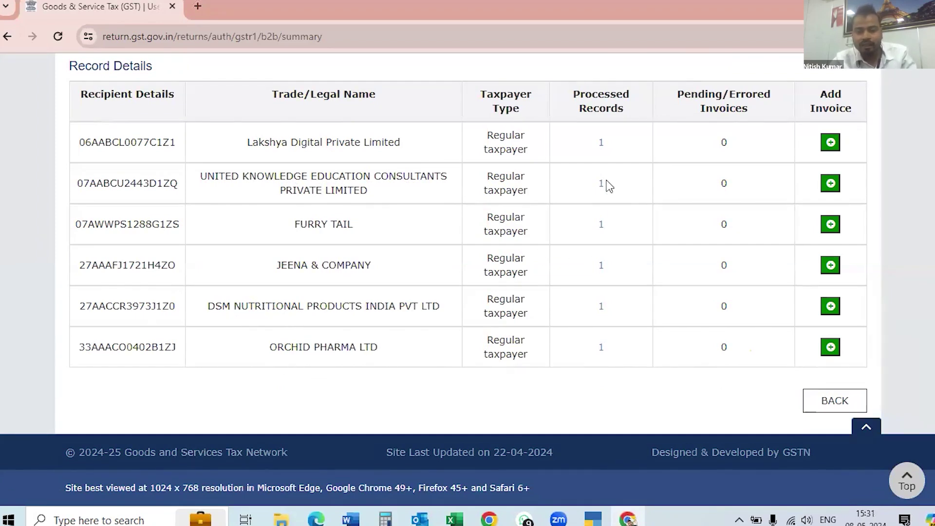
{"action": "scroll", "coordinate": [608, 186], "scroll_direction": "up", "scroll_amount": 2}
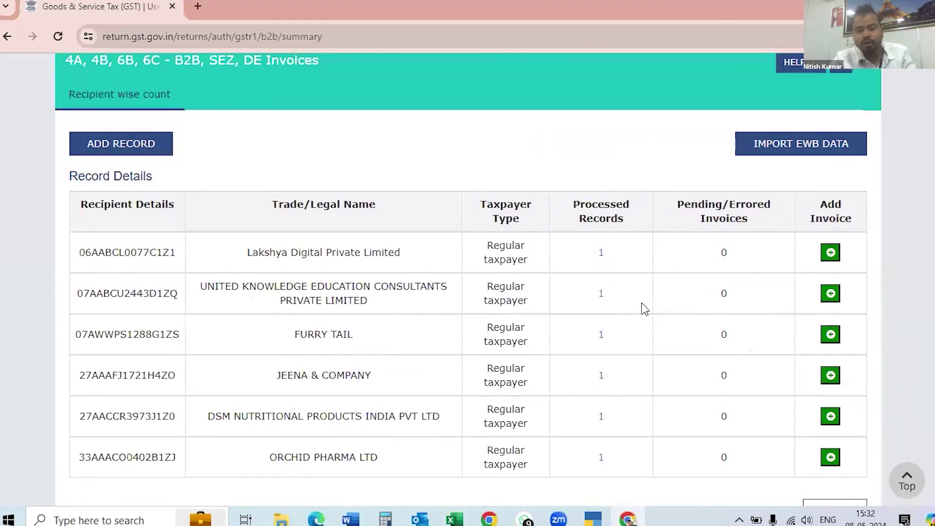
{"action": "scroll", "coordinate": [638, 299], "scroll_direction": "down", "scroll_amount": 2}
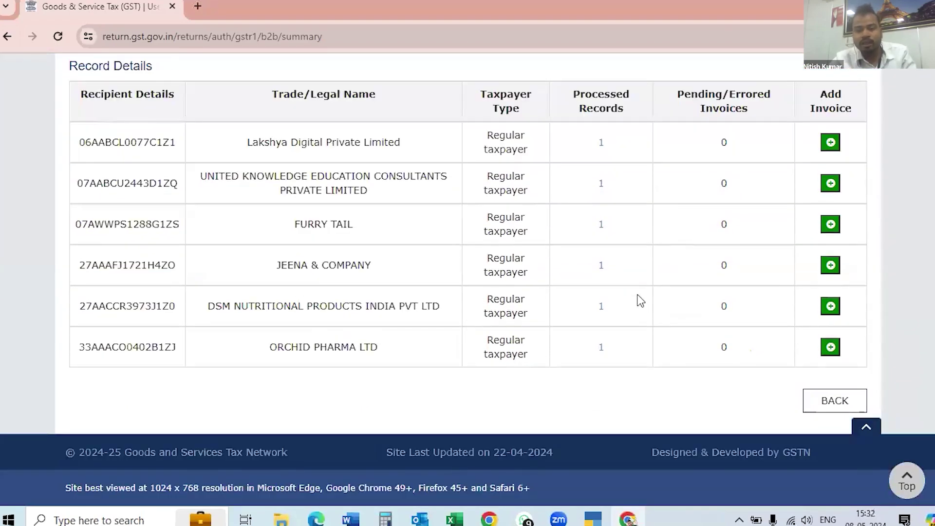
{"action": "left_click", "coordinate": [841, 400]}
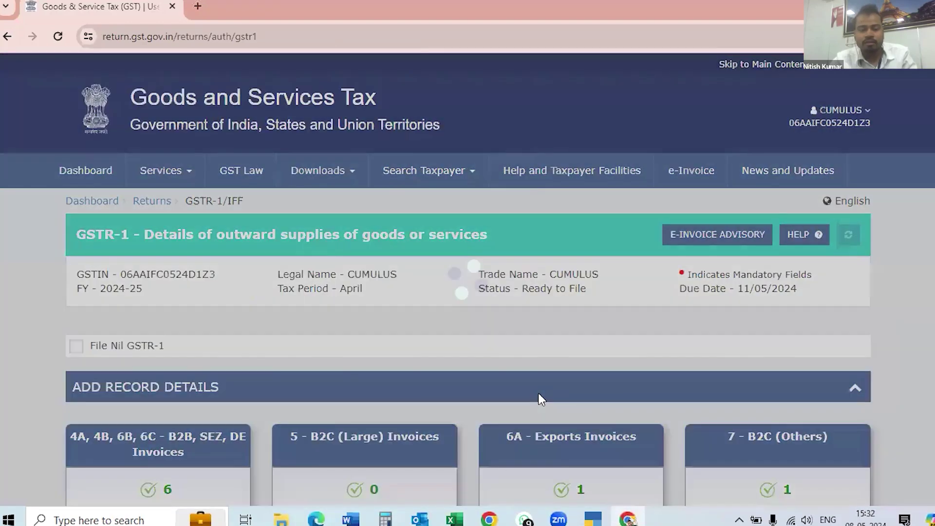
Open the processed 6A Exports Invoices record and accept the IGST refund guidelines notice.
{"action": "scroll", "coordinate": [539, 398], "scroll_direction": "down", "scroll_amount": 3}
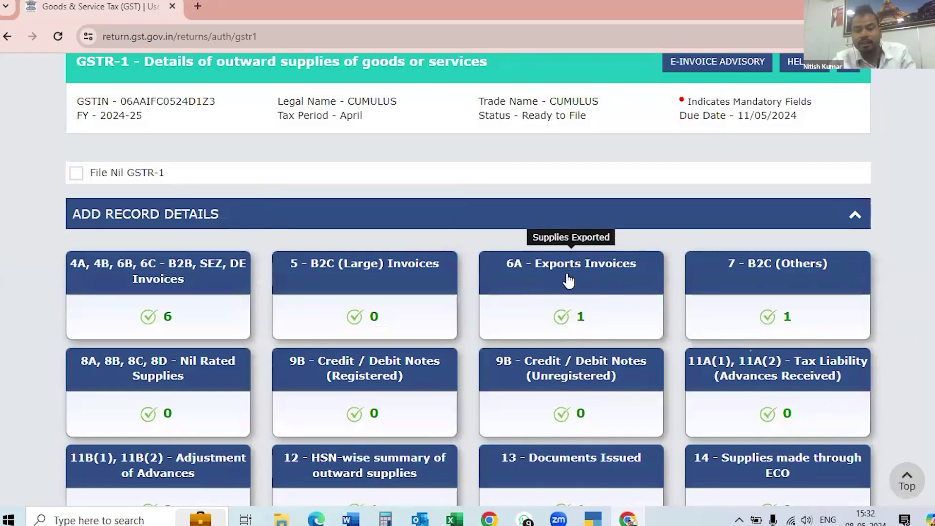
{"action": "left_click", "coordinate": [560, 321]}
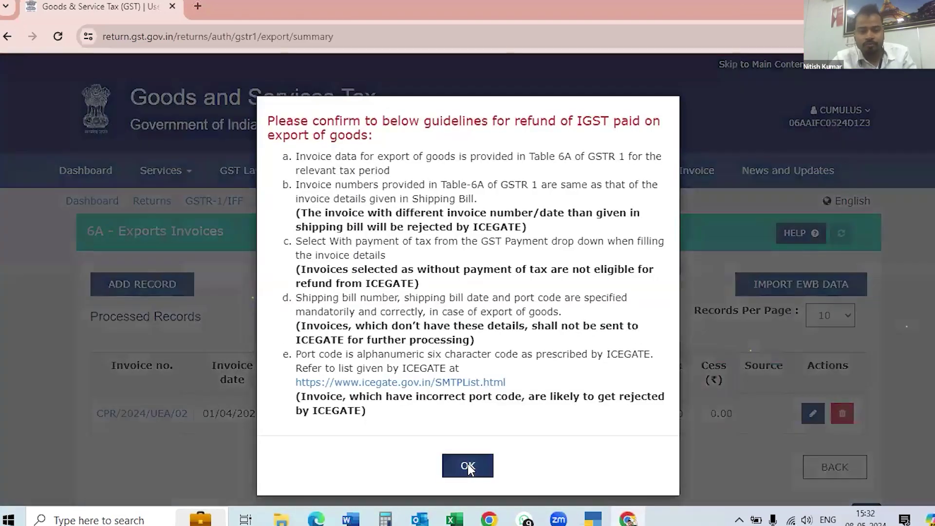
{"action": "left_click", "coordinate": [467, 465]}
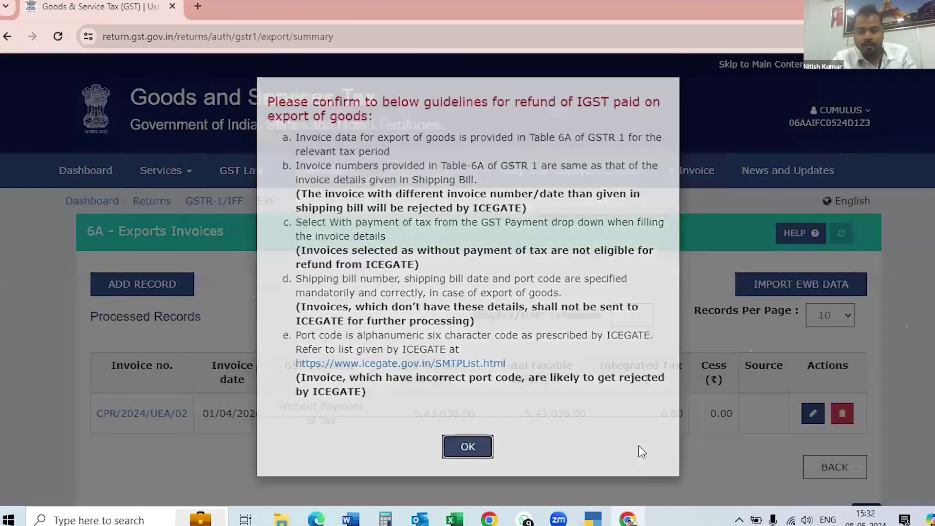
Check the export invoice dated 01/04/2024: 5,43,038.00, without payment of tax, 0.00 IGST.
{"action": "scroll", "coordinate": [243, 340], "scroll_direction": "down", "scroll_amount": 3}
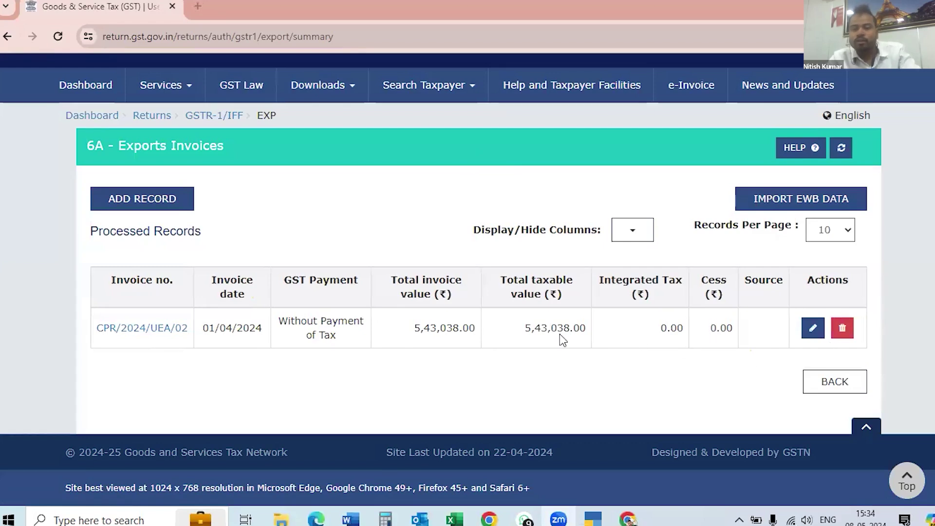
Check the B2C (Others) record: Delhi, 18%, 1,80,000.00 taxable, 32,400.00 IGST.
{"action": "left_click", "coordinate": [833, 385]}
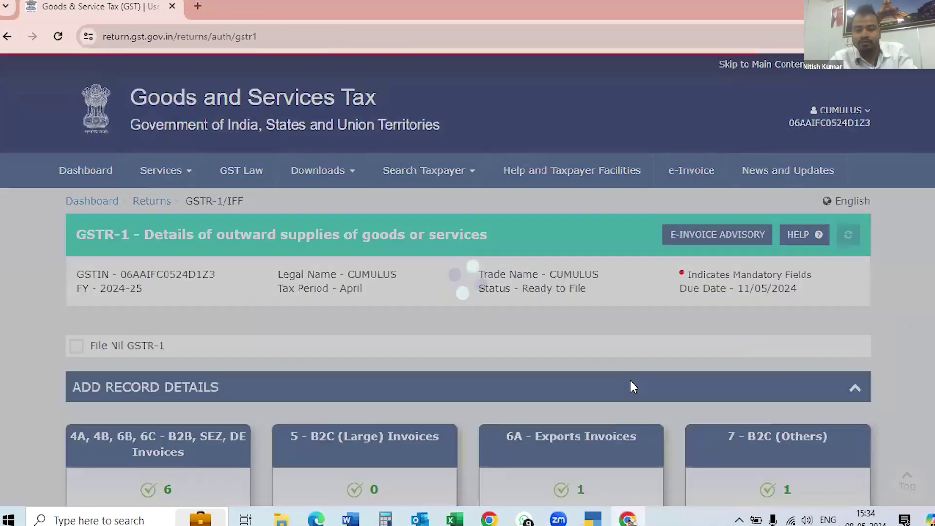
{"action": "scroll", "coordinate": [623, 390], "scroll_direction": "down", "scroll_amount": 4}
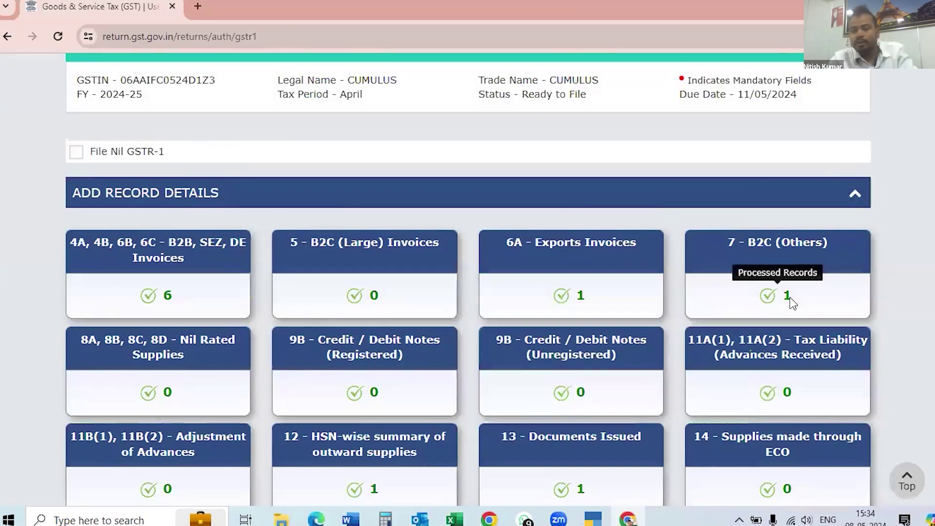
{"action": "left_click", "coordinate": [789, 299]}
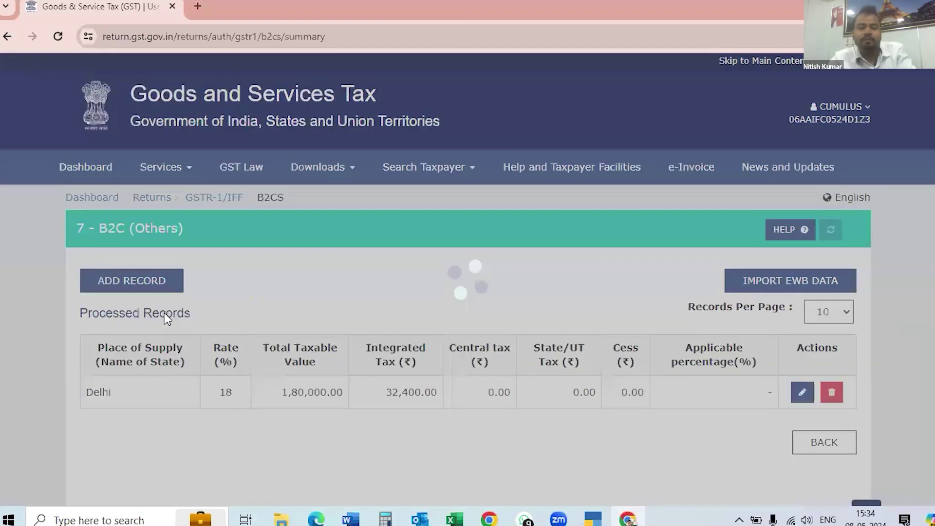
{"action": "scroll", "coordinate": [165, 312], "scroll_direction": "down", "scroll_amount": 2}
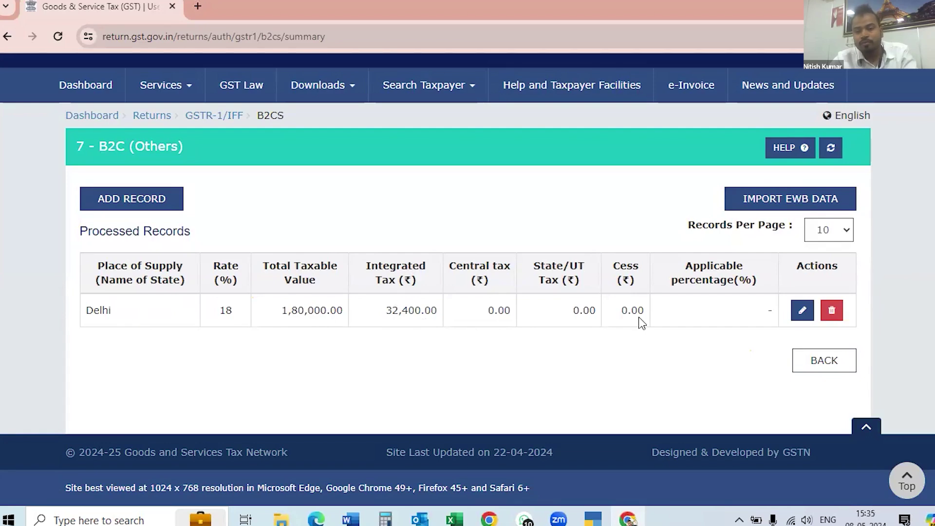
{"action": "left_click", "coordinate": [818, 364]}
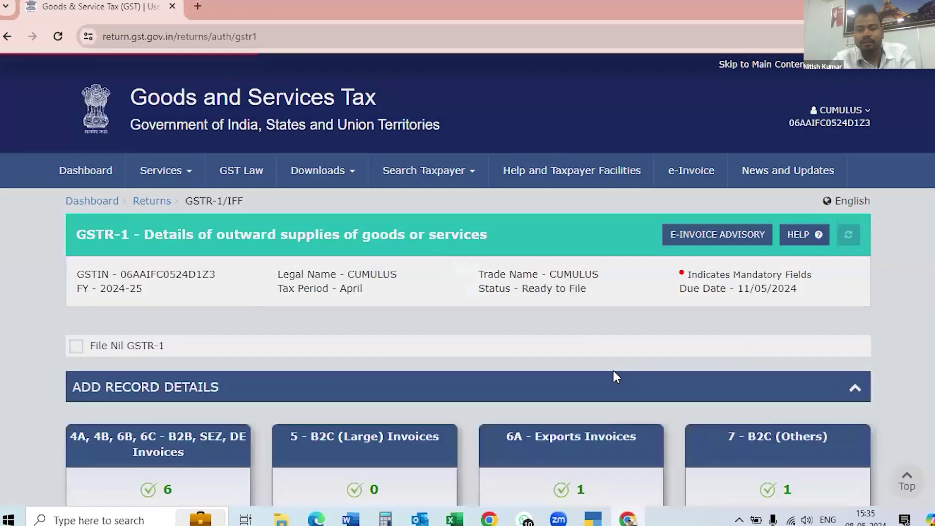
Open tile 12, HSN-wise summary of outward supplies, and scroll down to its Add/Edit Details form.
{"action": "scroll", "coordinate": [624, 396], "scroll_direction": "down", "scroll_amount": 5}
{"action": "scroll", "coordinate": [624, 395], "scroll_direction": "down", "scroll_amount": 2}
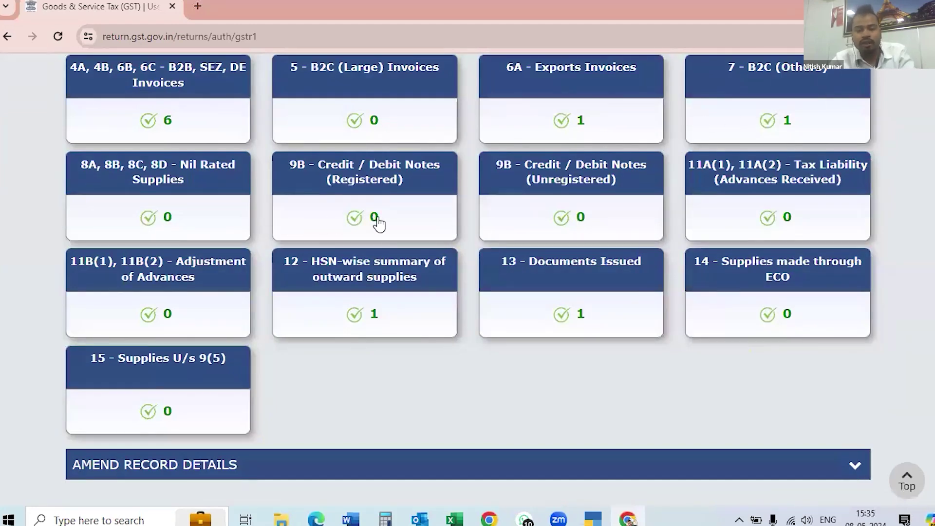
{"action": "scroll", "coordinate": [226, 232], "scroll_direction": "up", "scroll_amount": 1}
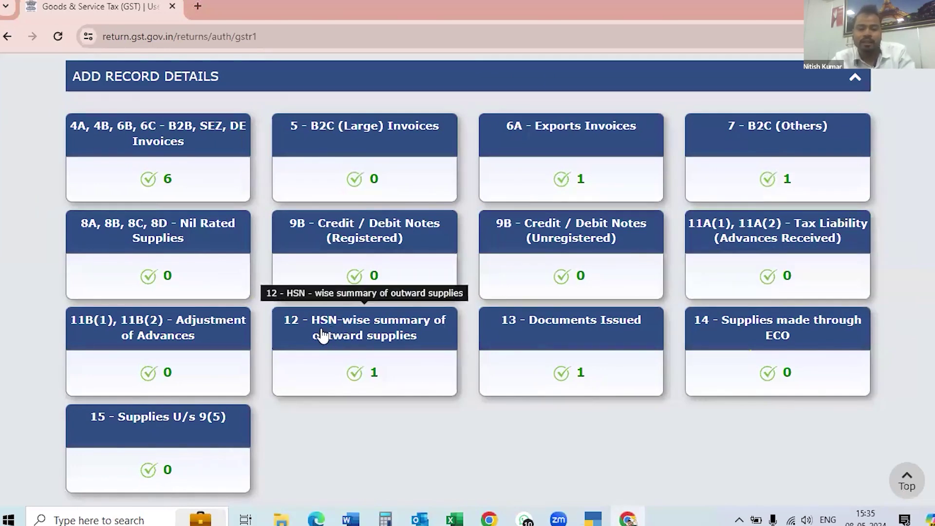
{"action": "left_click", "coordinate": [383, 376]}
{"action": "scroll", "coordinate": [451, 358], "scroll_direction": "down", "scroll_amount": 4}
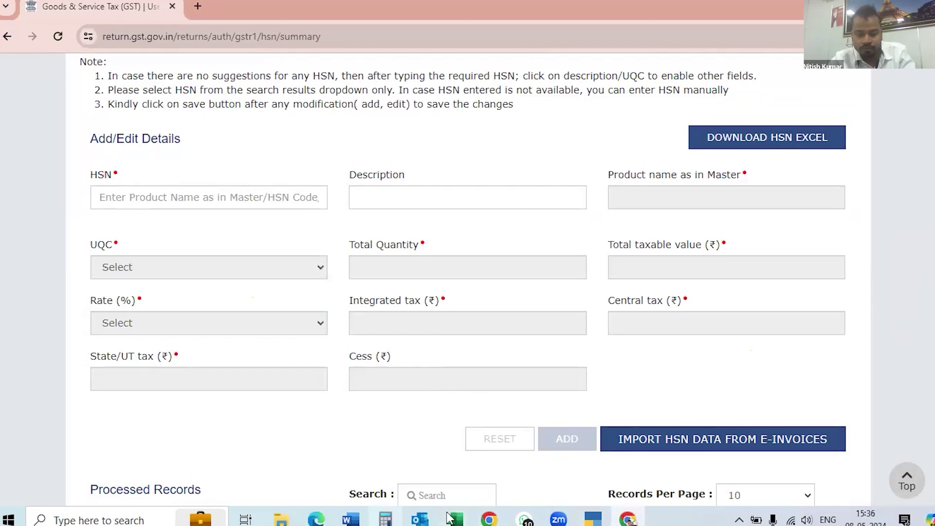
Glance at the May 24-25 billing invoices folder, return to Chrome, then show the desktop.
{"action": "left_click", "coordinate": [281, 518]}
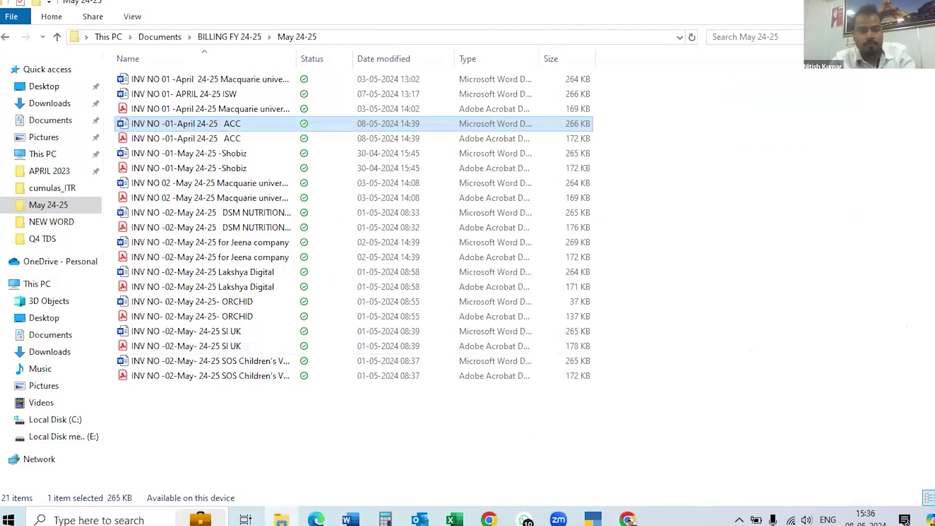
{"action": "key", "text": "alt+Tab"}
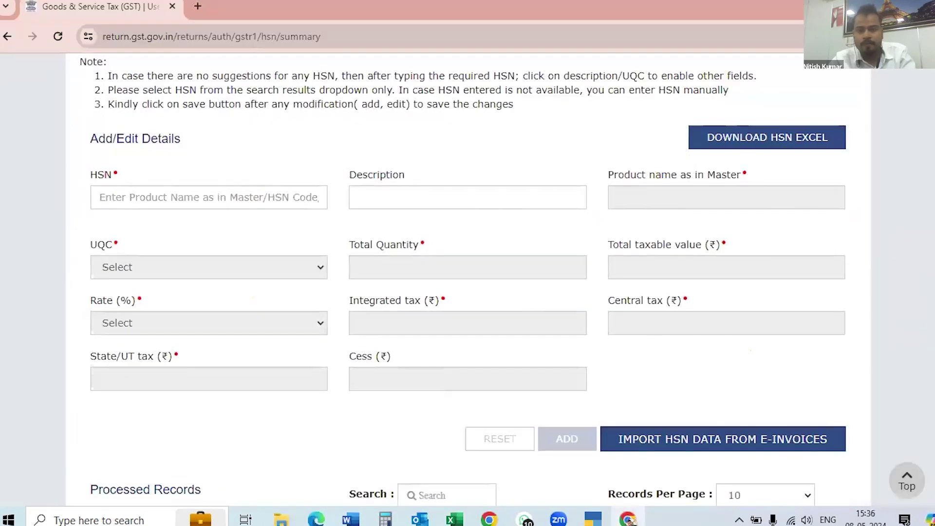
{"action": "key", "text": "super+d"}
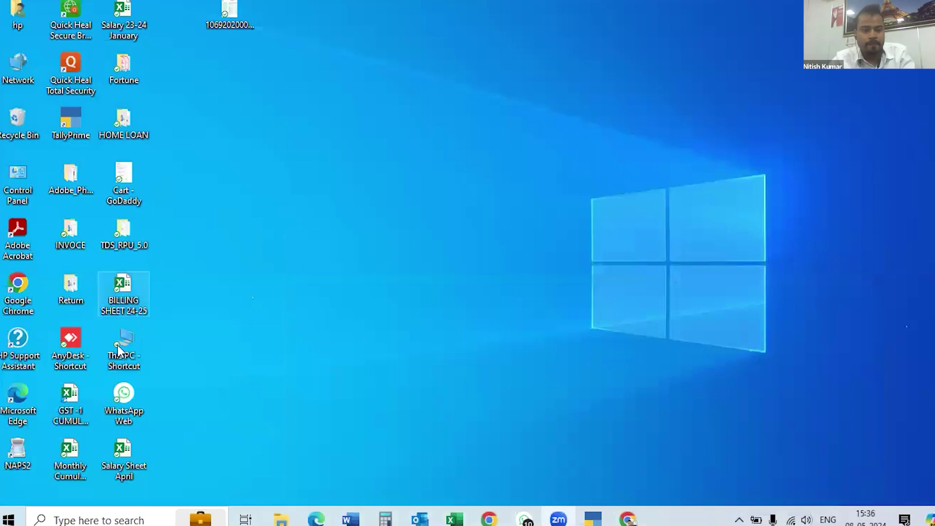
Check HSN/SAC 998312 on the April 24-25 sheet of GST-1 CUMULUS DATA, then return to Chrome.
{"action": "double_click", "coordinate": [69, 411]}
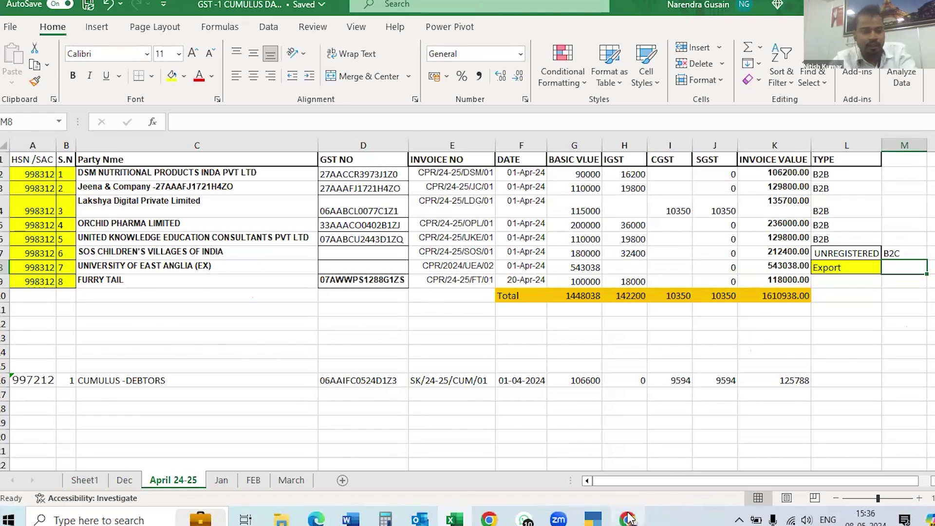
{"action": "mouse_move", "coordinate": [630, 519]}
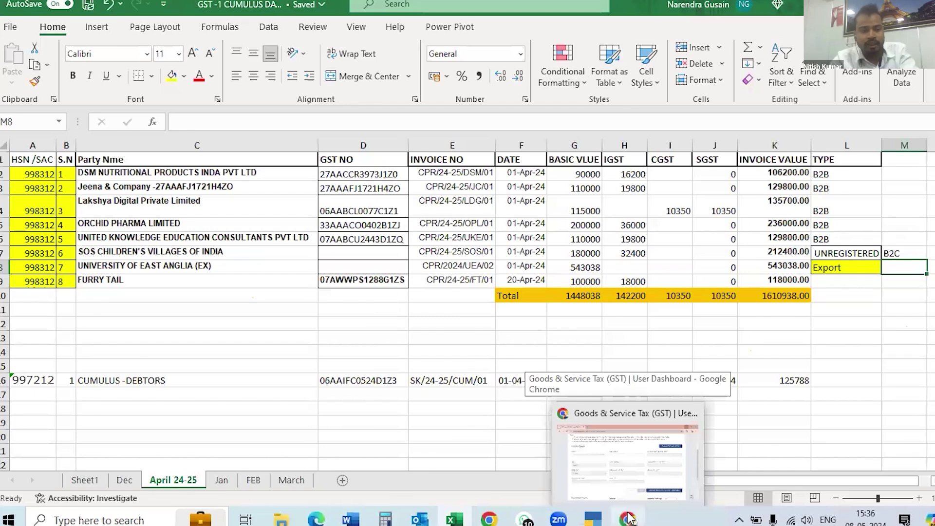
{"action": "left_click", "coordinate": [628, 519]}
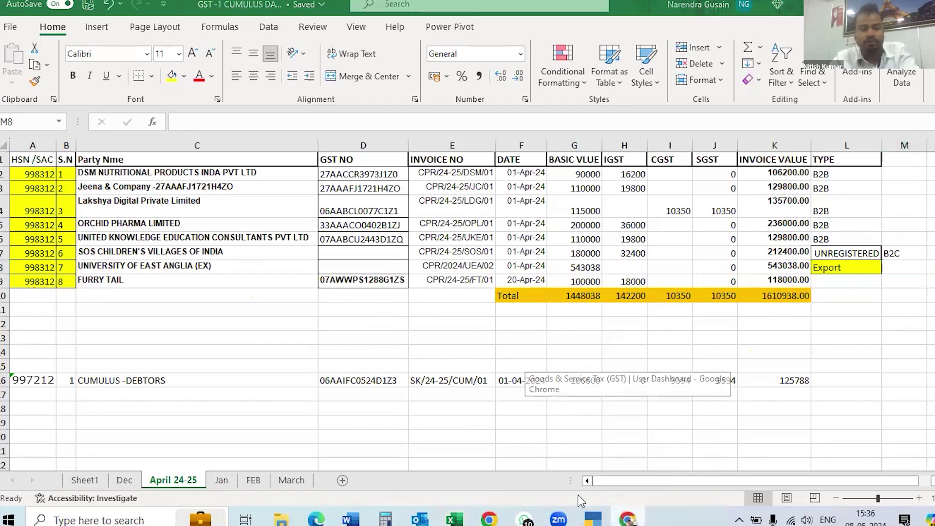
Enter HSN 998312 and pick the business consulting services suggestion, which fills UQC NA.
{"action": "left_click", "coordinate": [120, 198]}
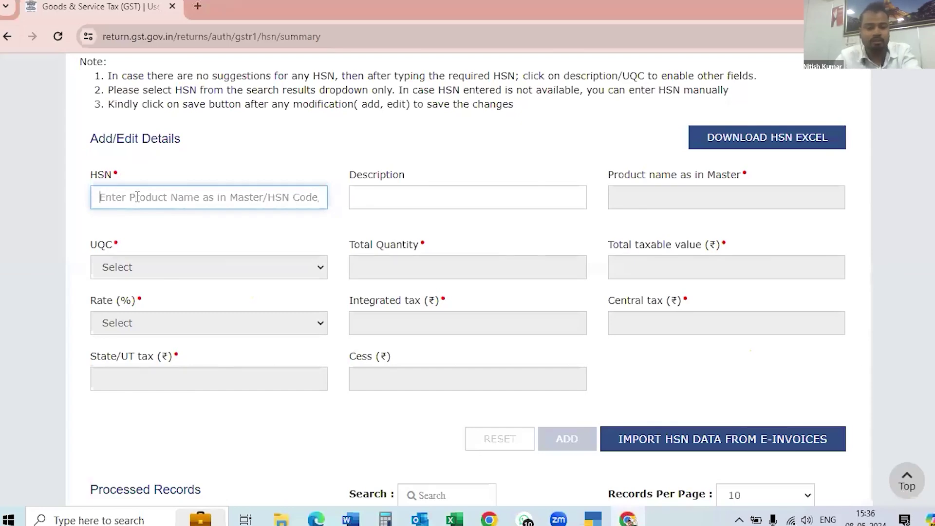
{"action": "type", "text": "99"}
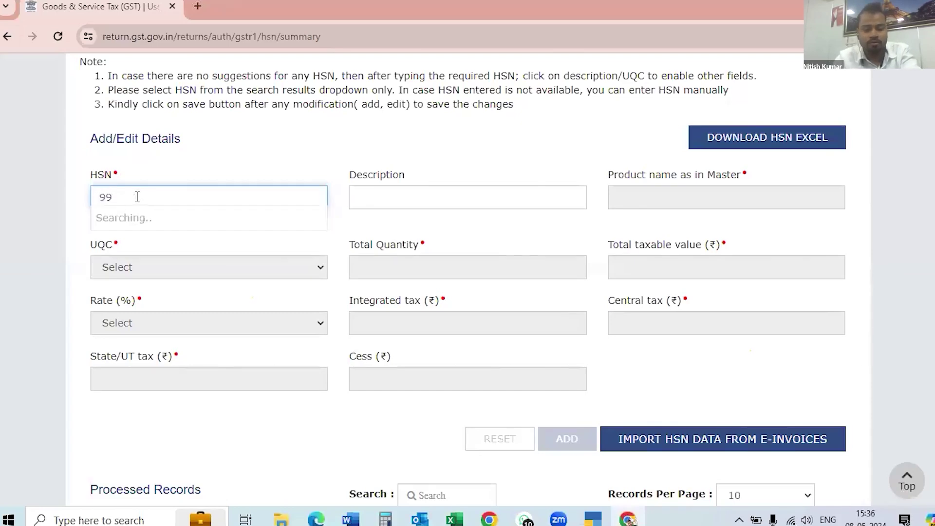
{"action": "type", "text": "83"}
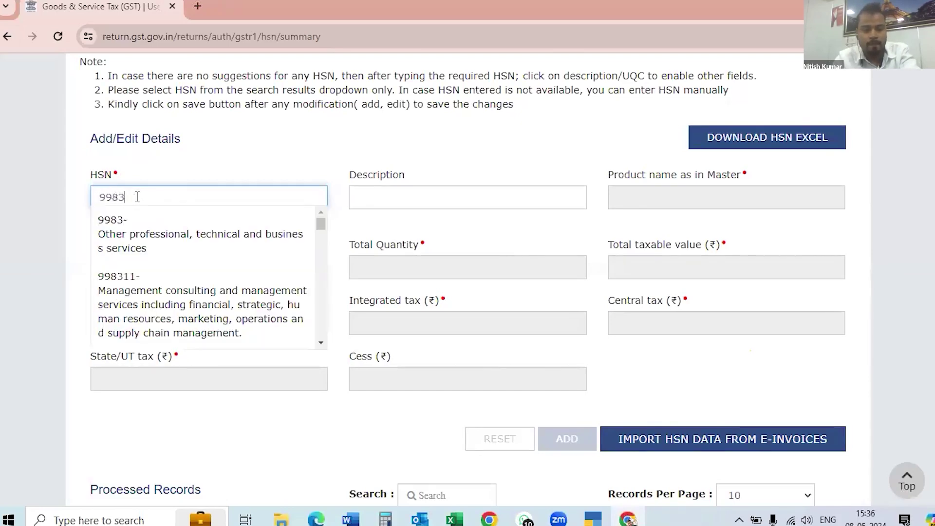
{"action": "type", "text": "12"}
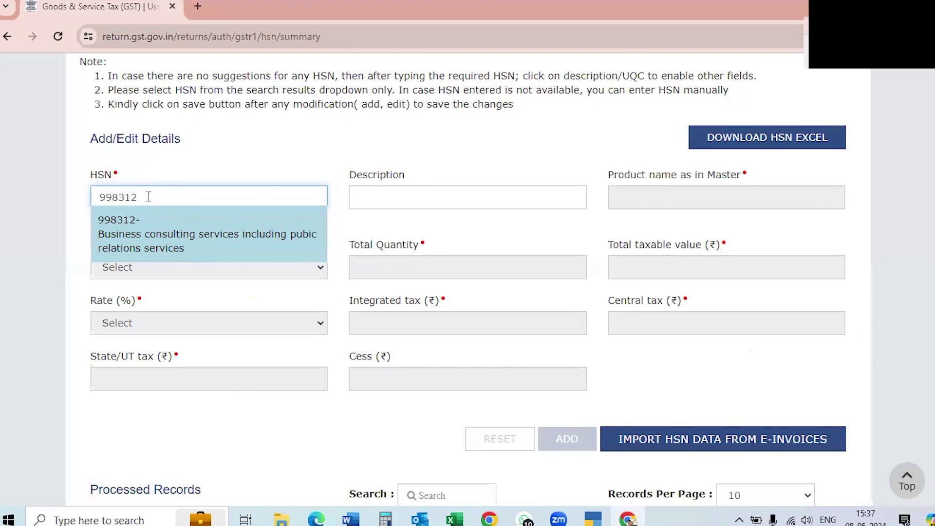
{"action": "key", "text": "BackSpace"}
{"action": "key", "text": "BackSpace"}
{"action": "key", "text": "BackSpace"}
{"action": "key", "text": "BackSpace"}
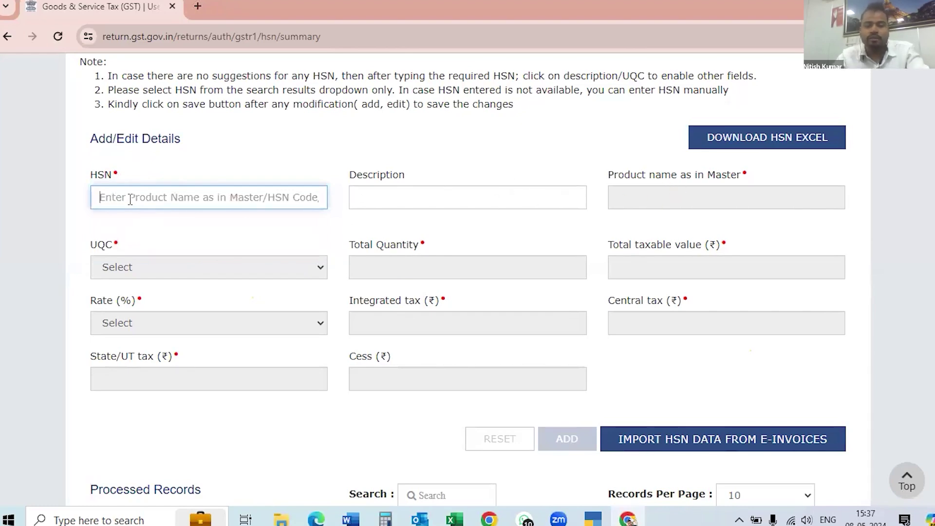
{"action": "type", "text": "99"}
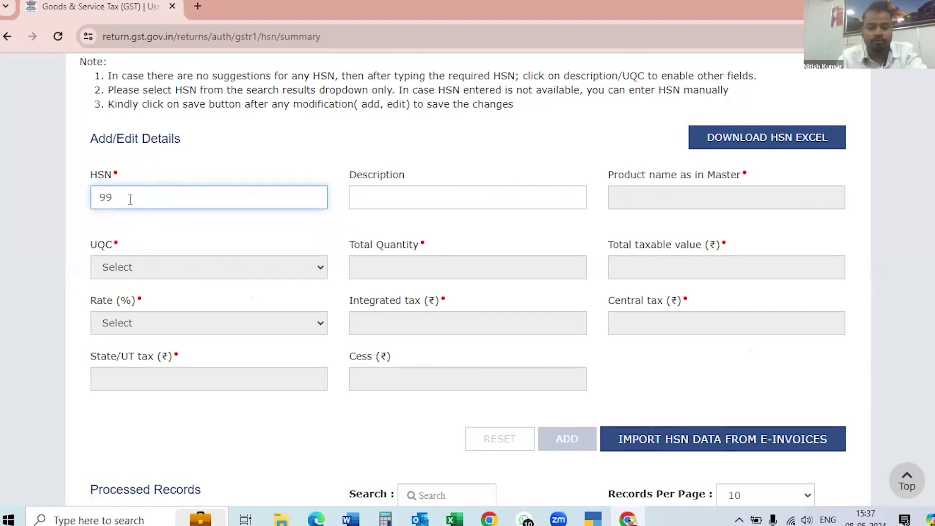
{"action": "type", "text": "8312"}
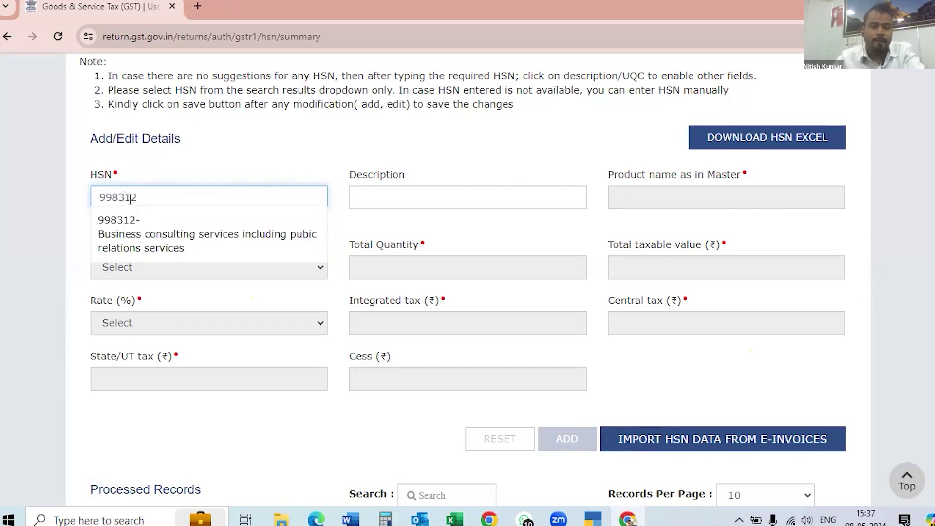
{"action": "left_click", "coordinate": [153, 238]}
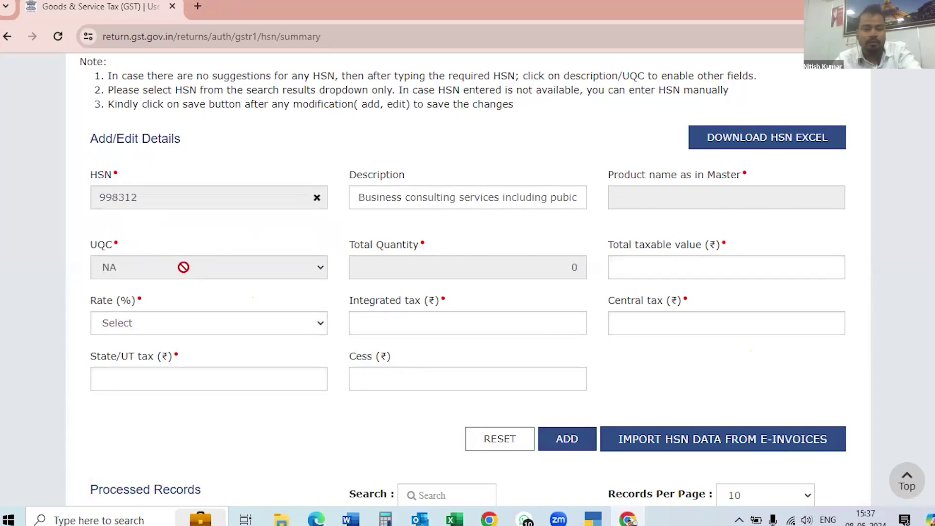
Move to the Total taxable value field, then switch to the GST-1 CUMULUS DATA workbook.
{"action": "left_click", "coordinate": [655, 268]}
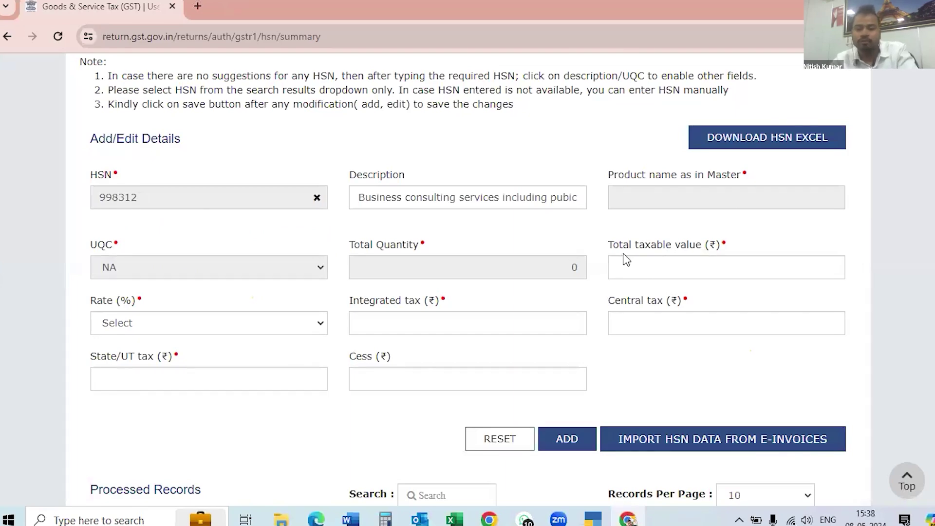
{"action": "left_click", "coordinate": [741, 147]}
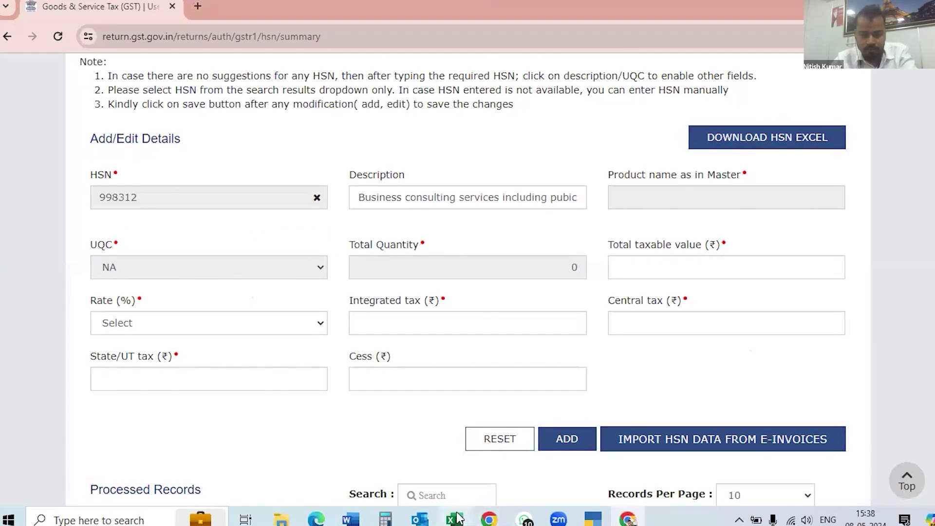
{"action": "mouse_move", "coordinate": [459, 518]}
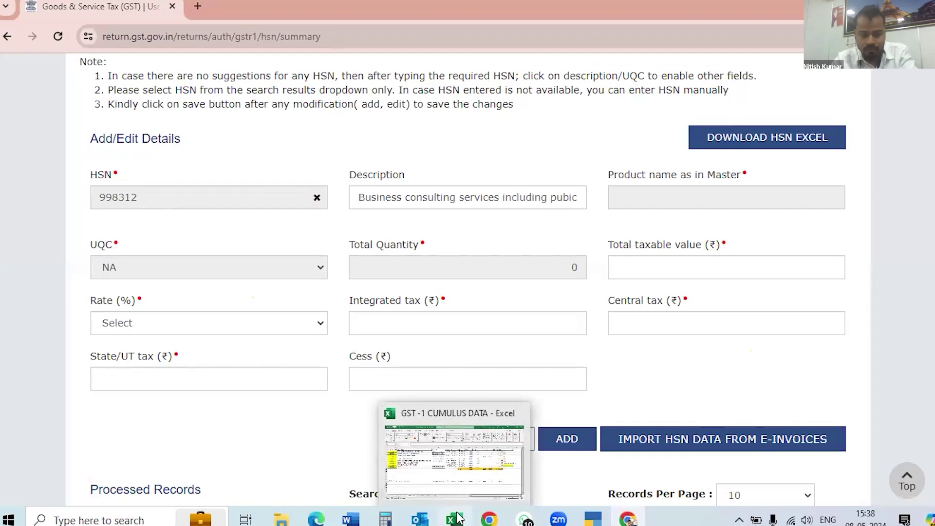
{"action": "left_click", "coordinate": [448, 471]}
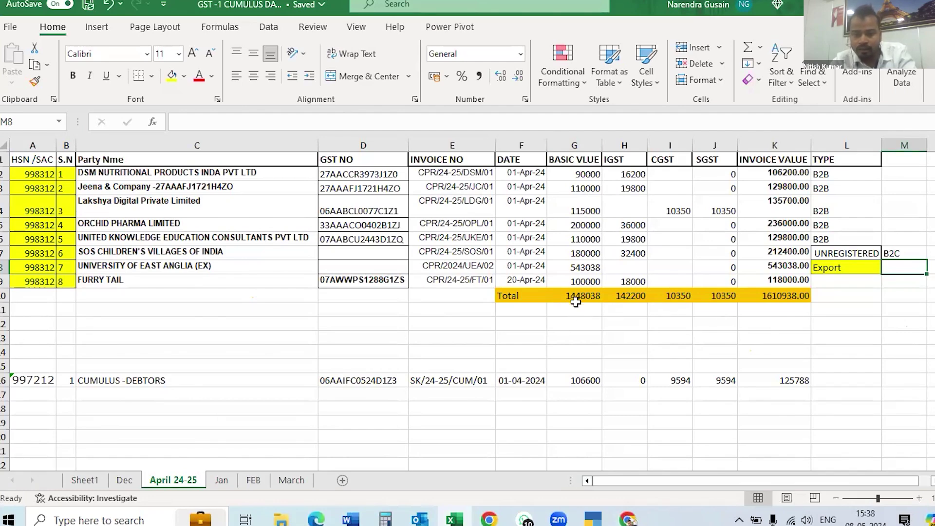
Read the April basic value total of 1448038 in cell G10 (=SUM(G2:G9)).
{"action": "left_click", "coordinate": [627, 518]}
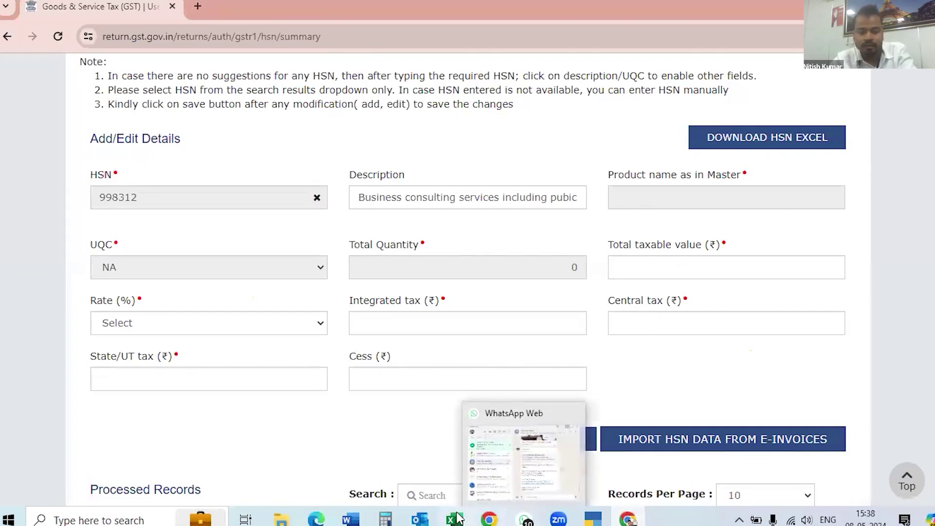
{"action": "key", "text": "alt+Tab"}
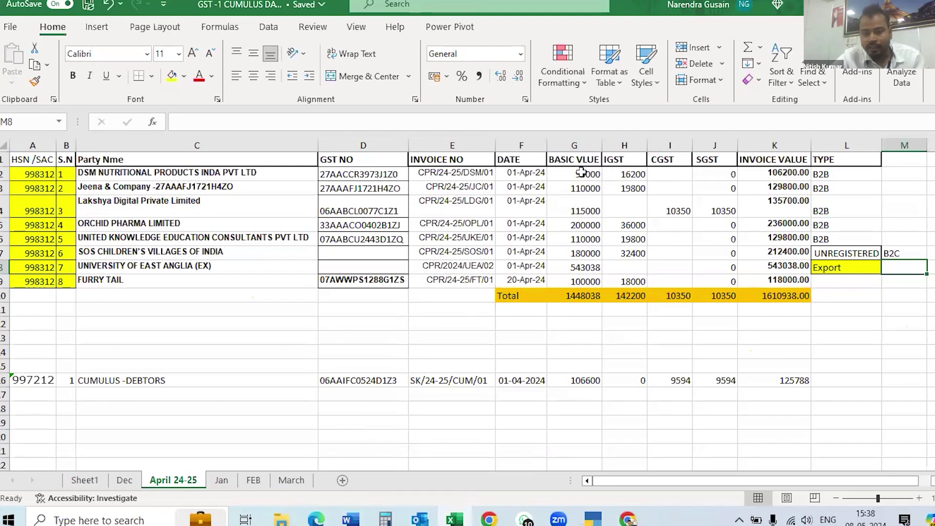
{"action": "left_click", "coordinate": [574, 296]}
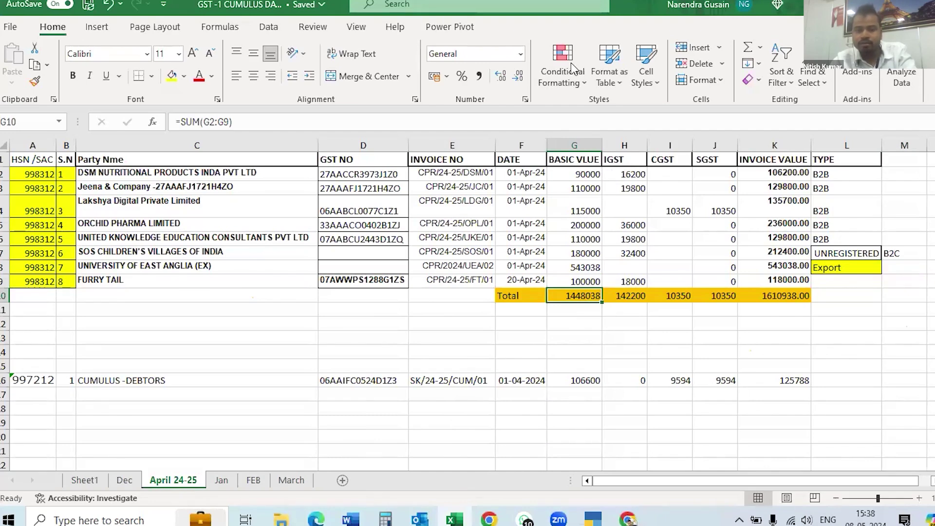
{"action": "left_click", "coordinate": [441, 113]}
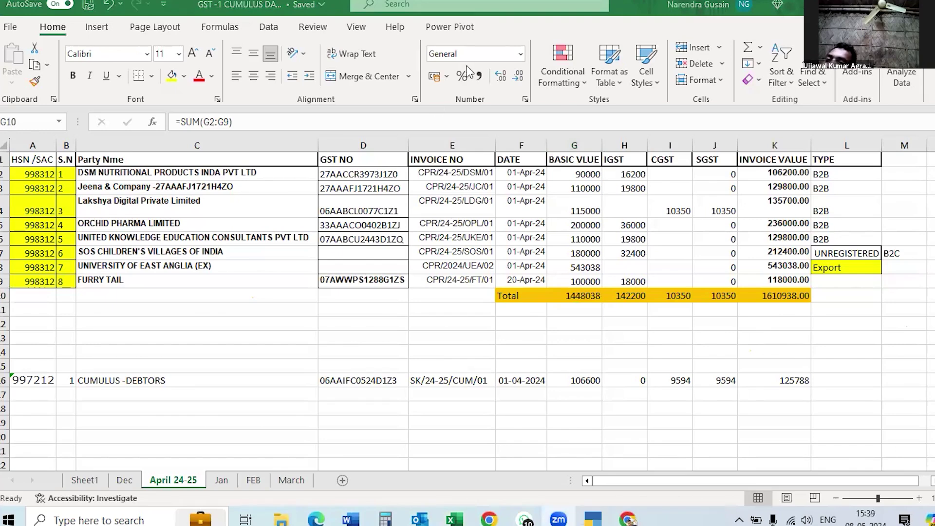
{"action": "left_click", "coordinate": [597, 297]}
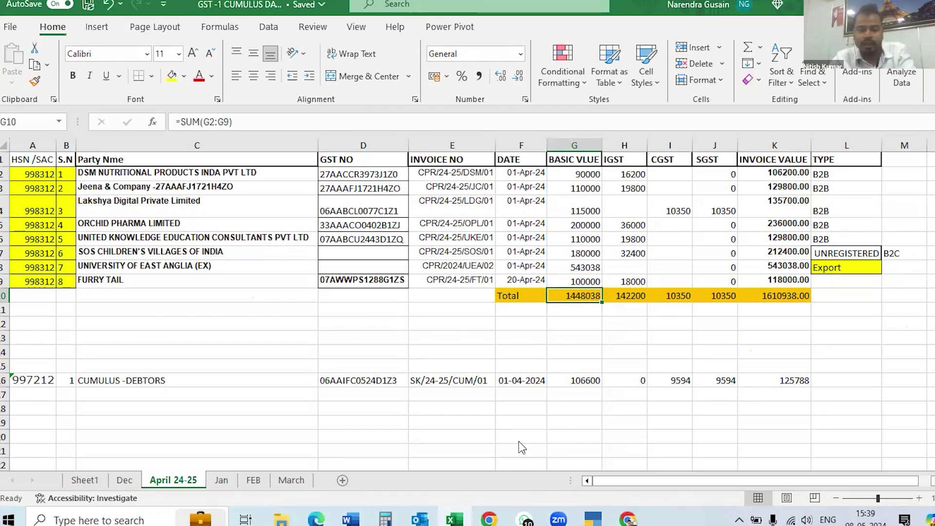
Enter 1448038 as the HSN 998312 taxable value, correcting typos, so it shows 14,48,038.00.
{"action": "left_click", "coordinate": [628, 519]}
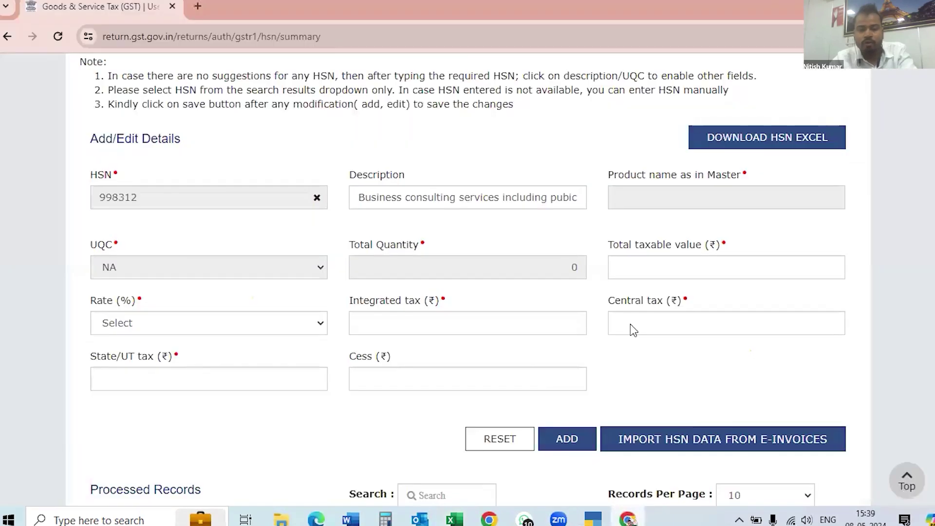
{"action": "left_click", "coordinate": [642, 266]}
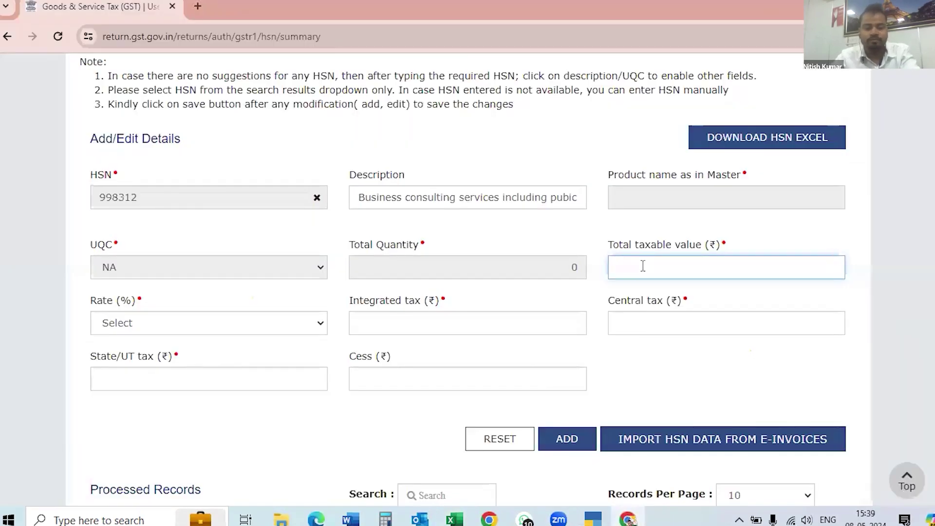
{"action": "type", "text": "1"}
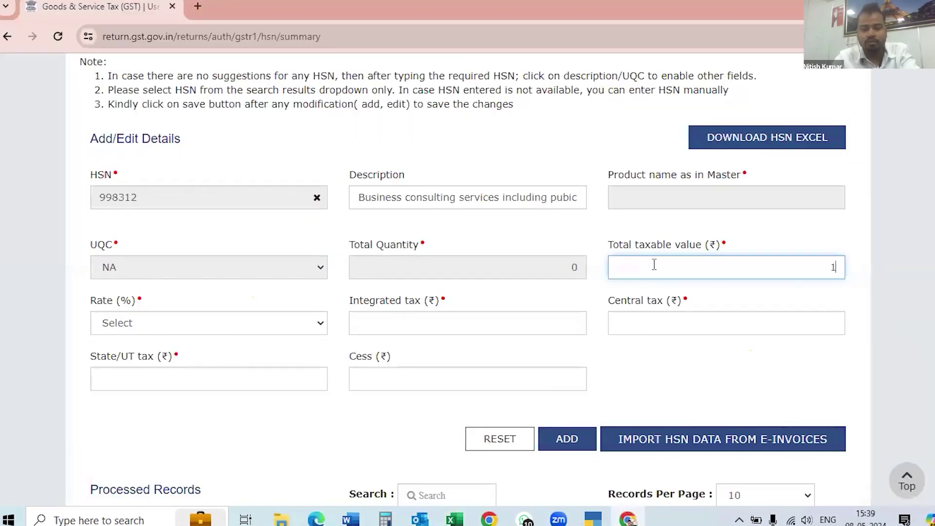
{"action": "type", "text": "44"}
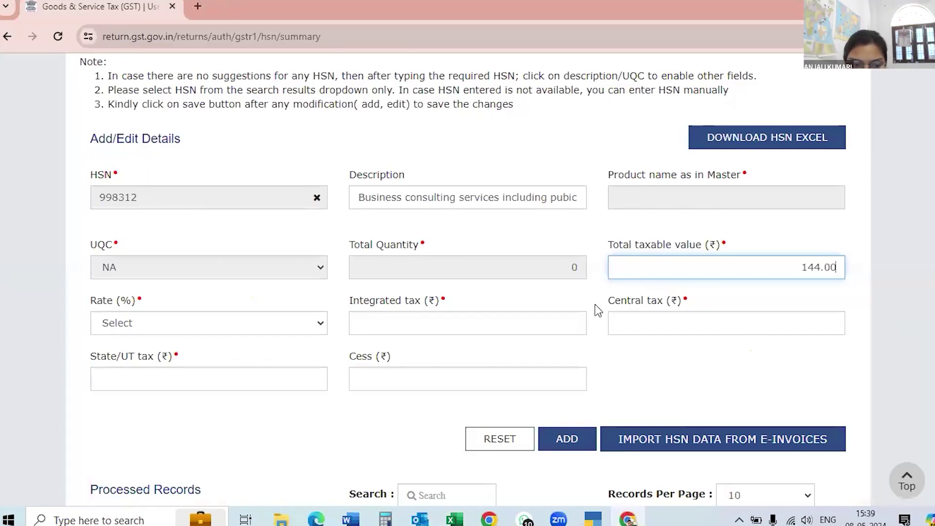
{"action": "key", "text": "BackSpace"}
{"action": "key", "text": "BackSpace"}
{"action": "key", "text": "BackSpace"}
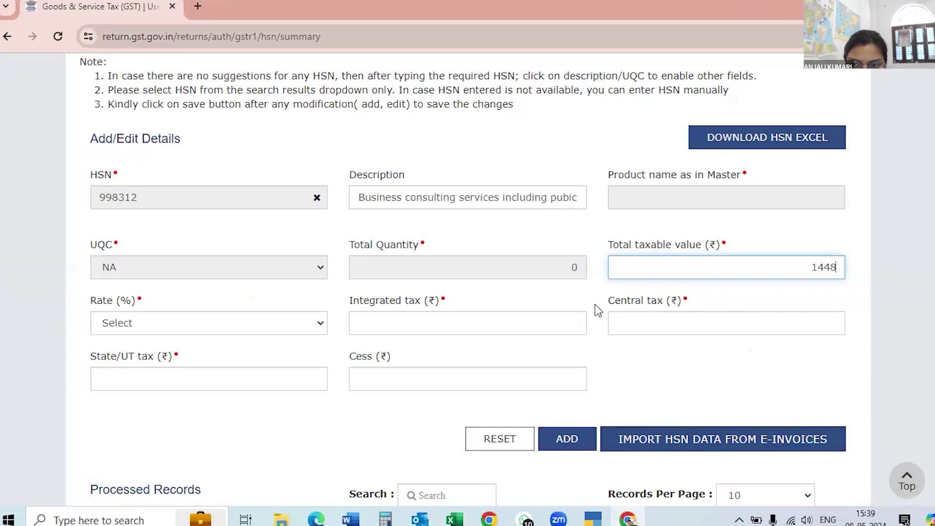
{"action": "type", "text": "8033"}
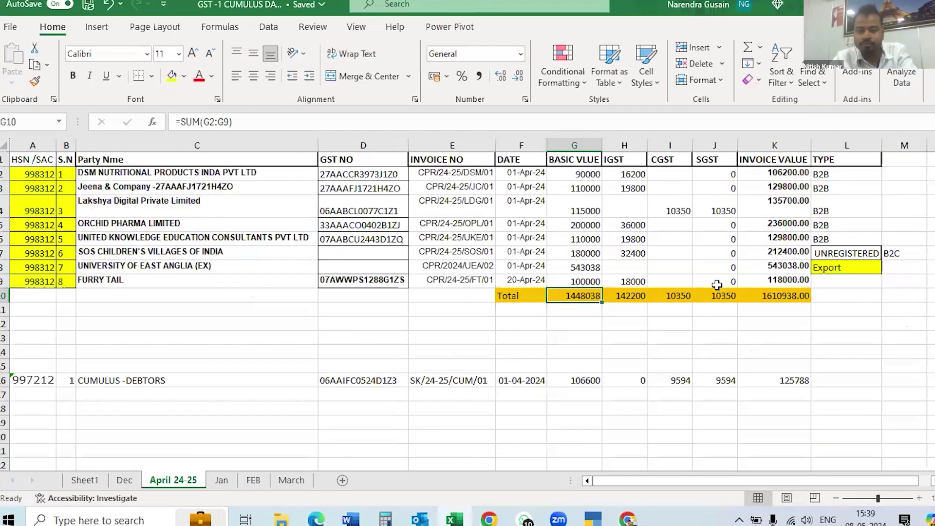
{"action": "key", "text": "alt+Tab"}
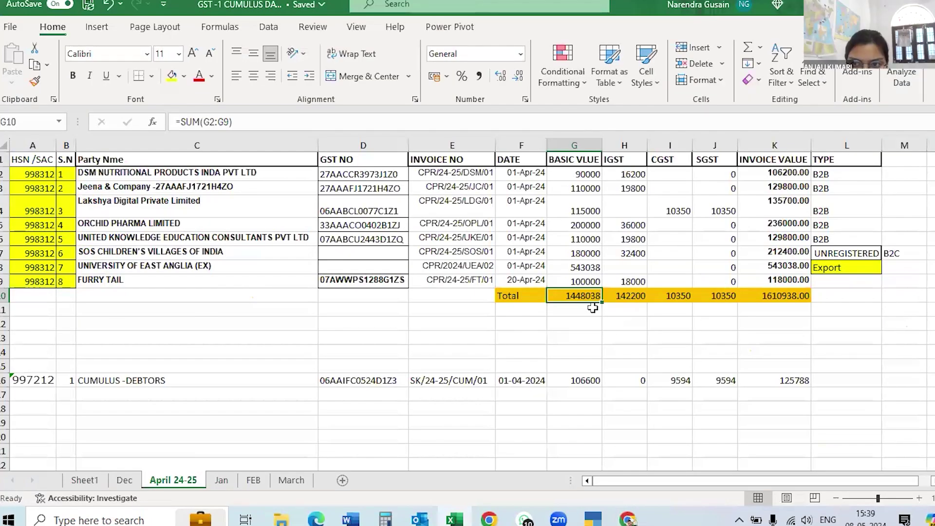
{"action": "key", "text": "alt+Tab"}
{"action": "left_click", "coordinate": [885, 295]}
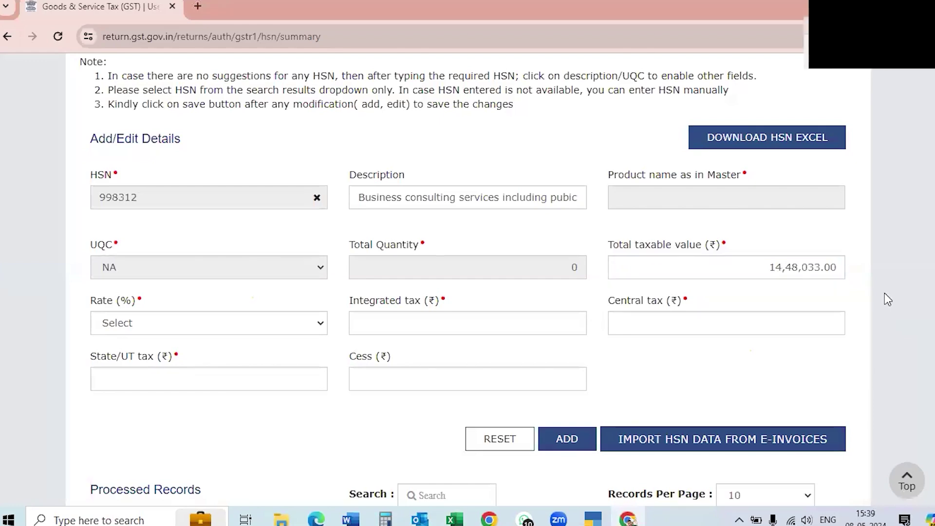
{"action": "left_click", "coordinate": [836, 269]}
{"action": "key", "text": "BackSpace"}
{"action": "key", "text": "BackSpace"}
{"action": "key", "text": "BackSpace"}
{"action": "key", "text": "BackSpace"}
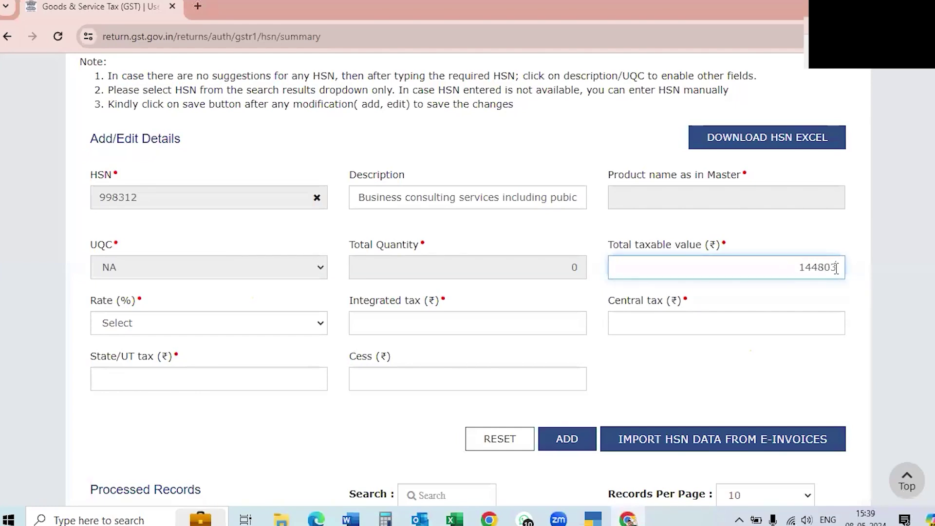
{"action": "type", "text": "8"}
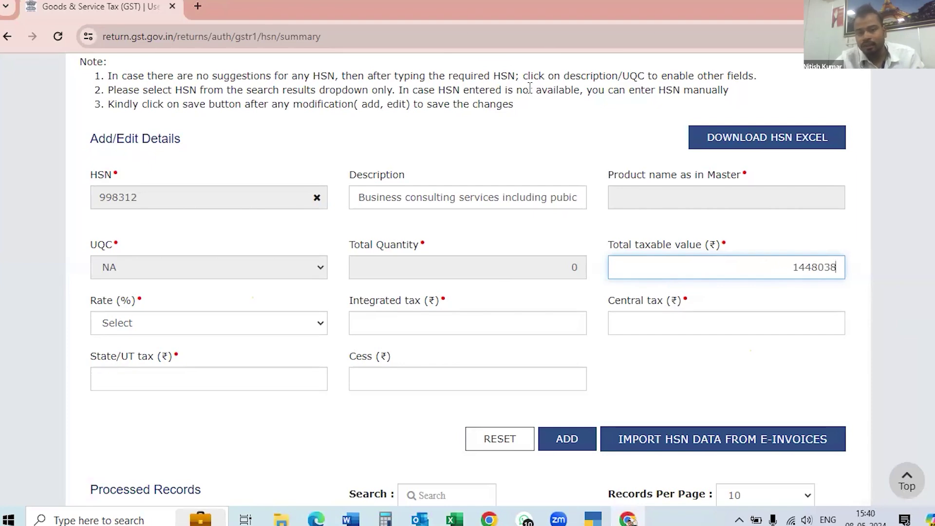
{"action": "left_click", "coordinate": [478, 78]}
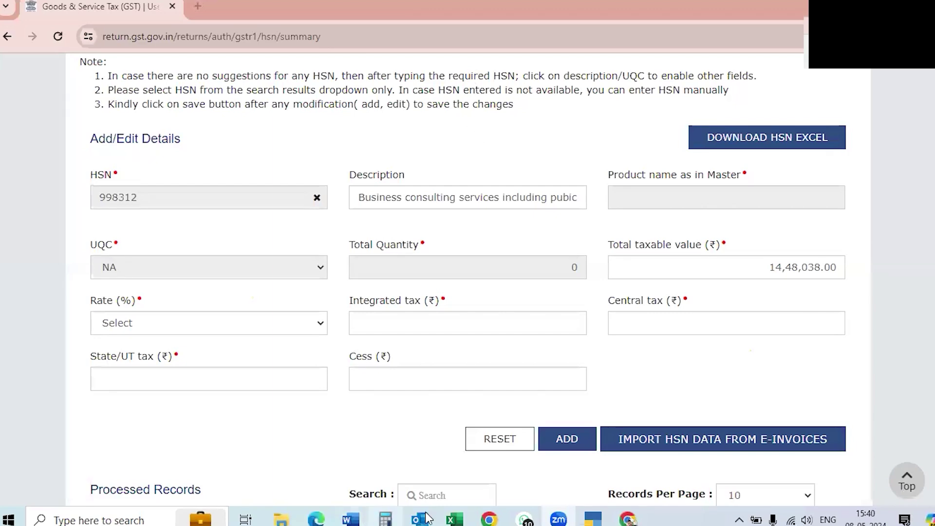
Select G2:G9 on the April 24-25 sheet to confirm the status-bar sum reads 1448038.
{"action": "left_click", "coordinate": [454, 518]}
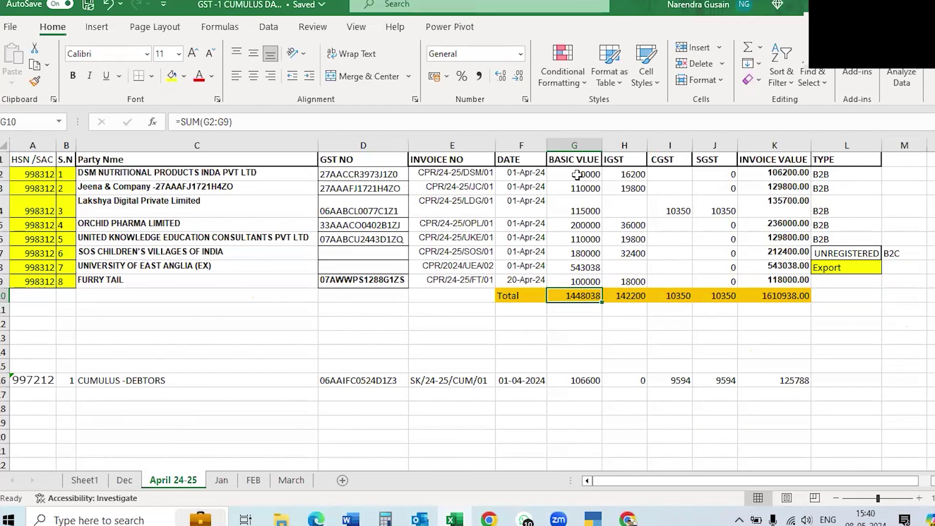
{"action": "left_click", "coordinate": [576, 175]}
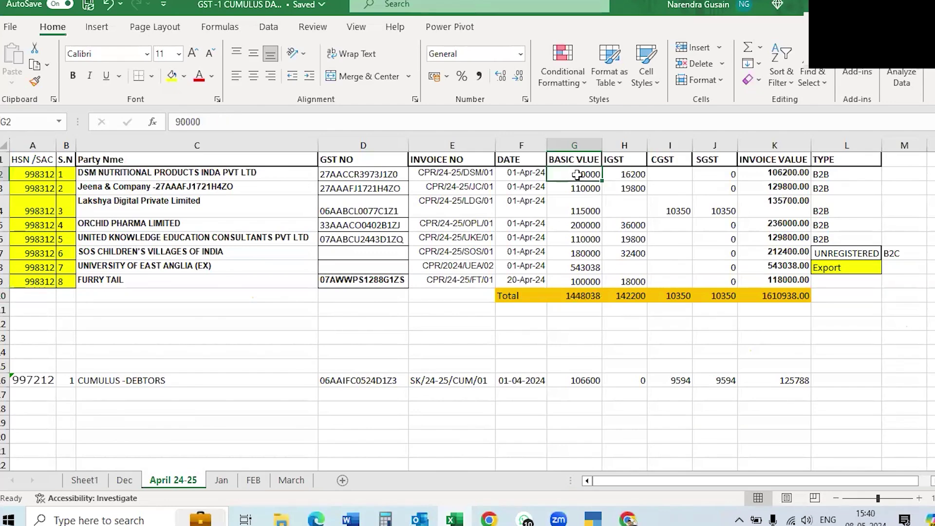
{"action": "left_click_drag", "start_coordinate": [577, 175], "coordinate": [577, 267]}
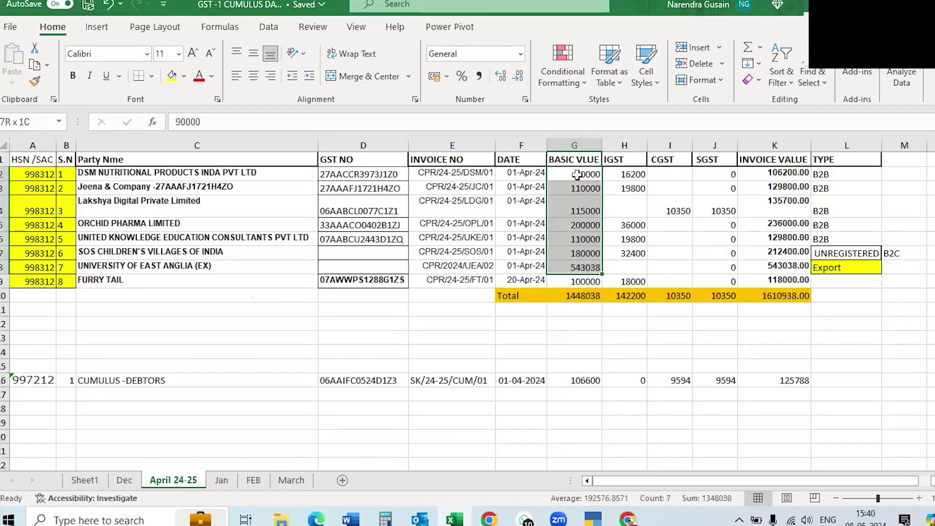
{"action": "key", "text": "shift+Down"}
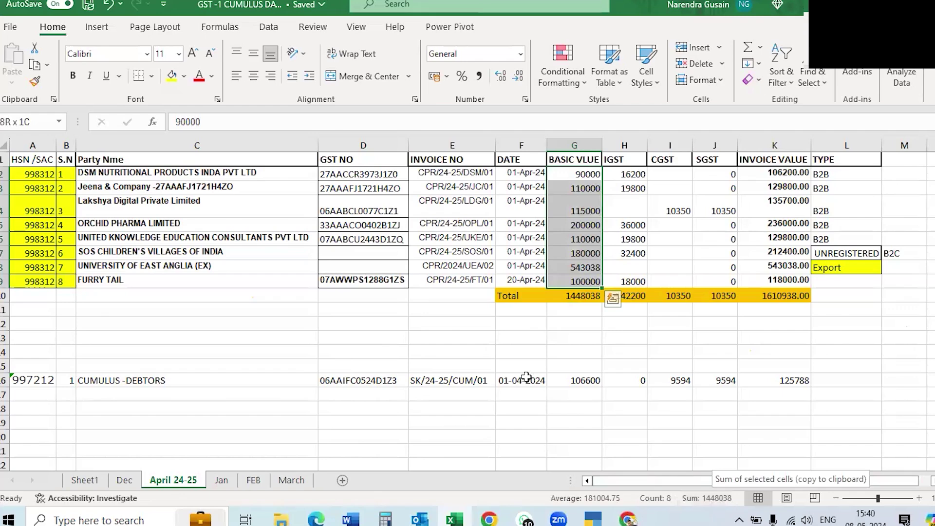
{"action": "left_click", "coordinate": [431, 92]}
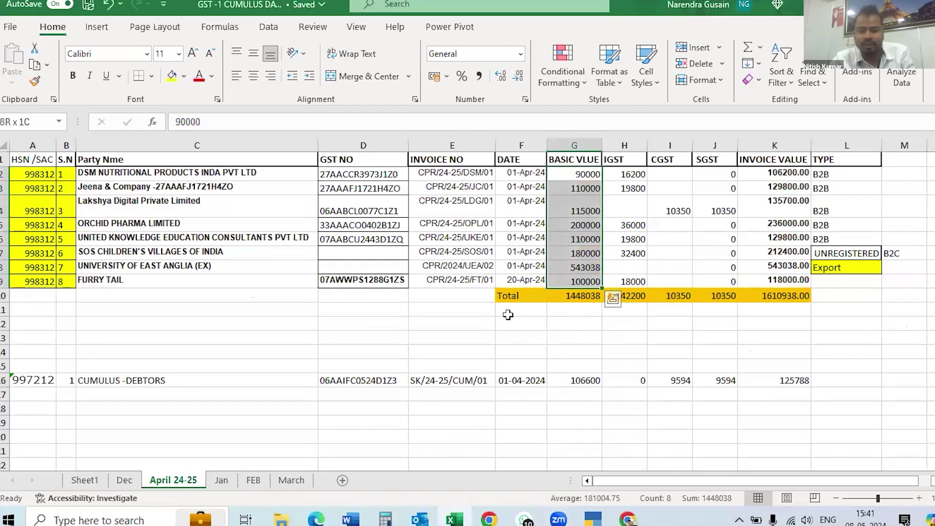
{"action": "left_click", "coordinate": [567, 336]}
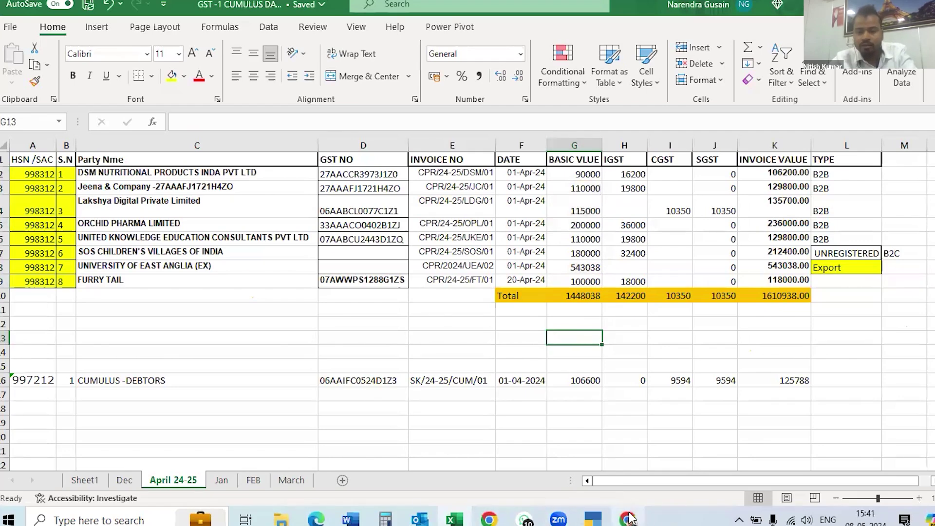
{"action": "mouse_move", "coordinate": [629, 519]}
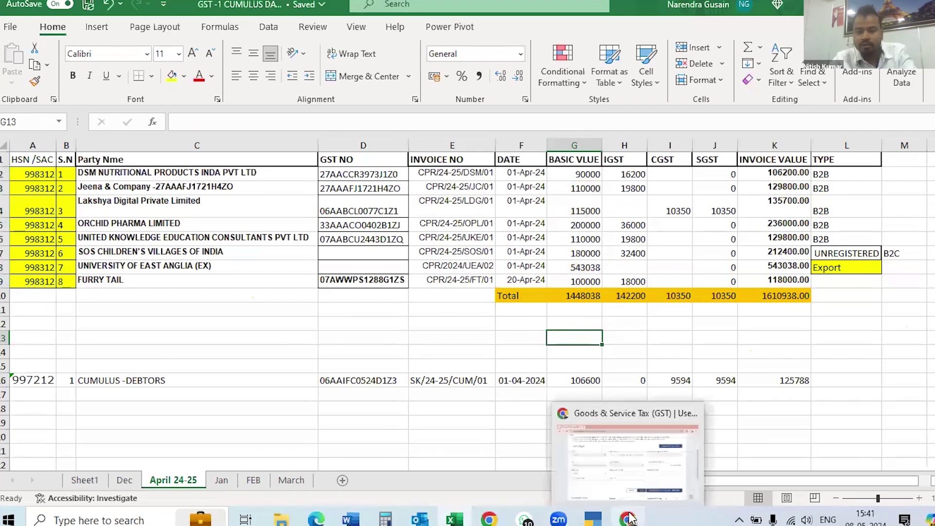
Choose an 18% rate for the HSN 998312 entry.
{"action": "left_click", "coordinate": [629, 464]}
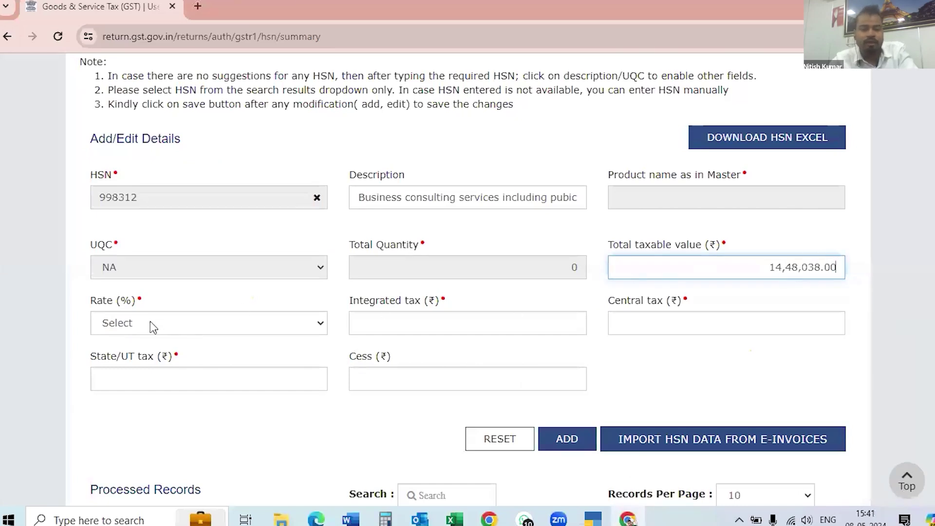
{"action": "left_click", "coordinate": [164, 323]}
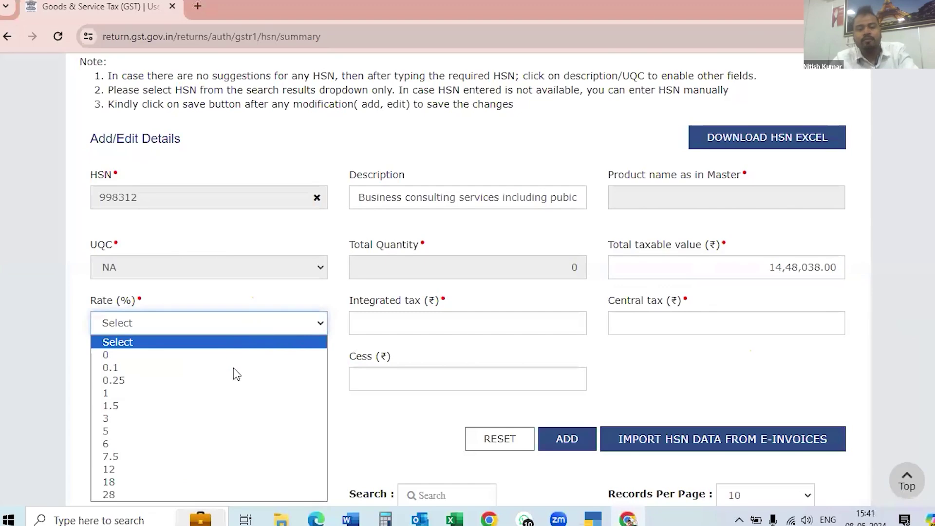
{"action": "left_click", "coordinate": [123, 482]}
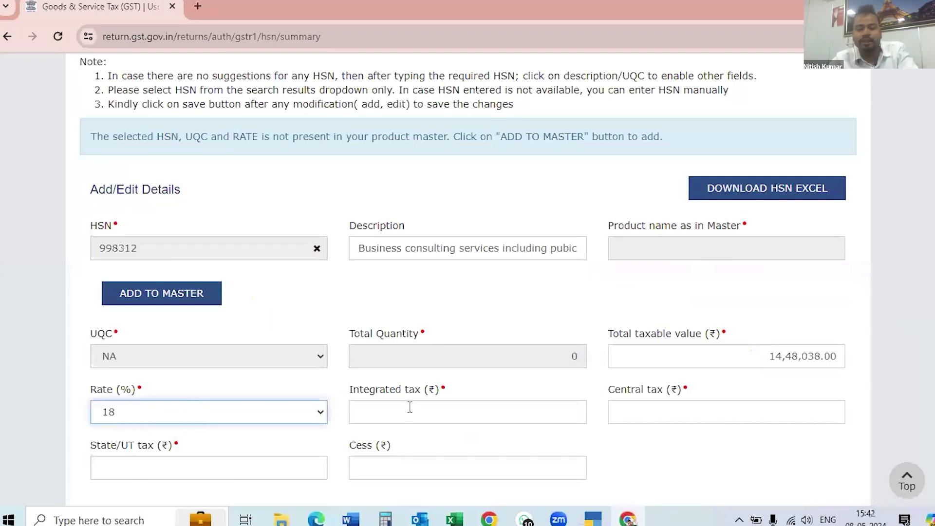
Enter integrated tax of 142200 after checking the IGST total in Excel, then look up CGST.
{"action": "left_click", "coordinate": [379, 412]}
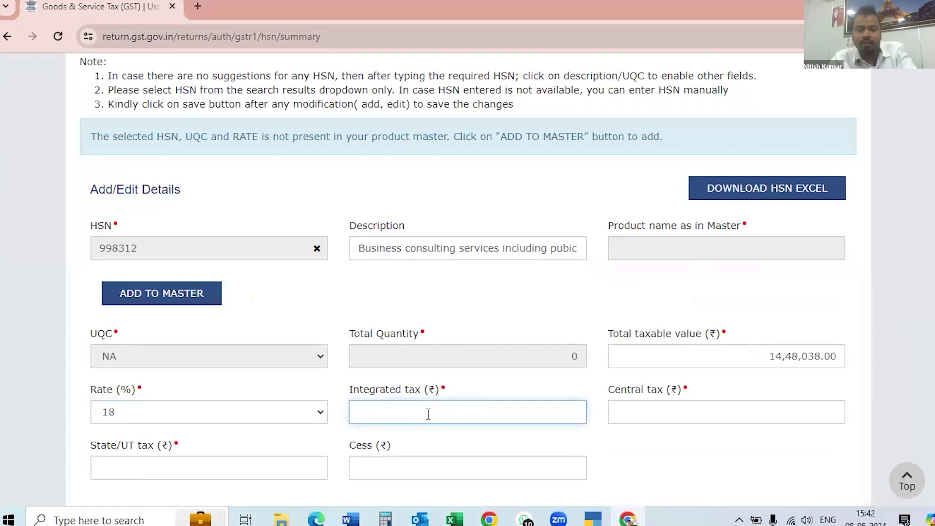
{"action": "key", "text": "alt+Tab"}
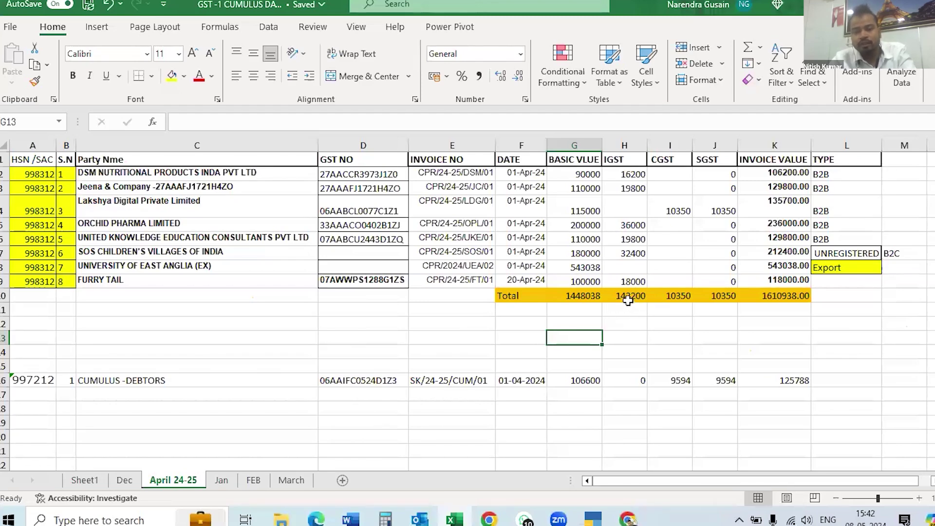
{"action": "key", "text": "alt+Tab"}
{"action": "left_click", "coordinate": [356, 413]}
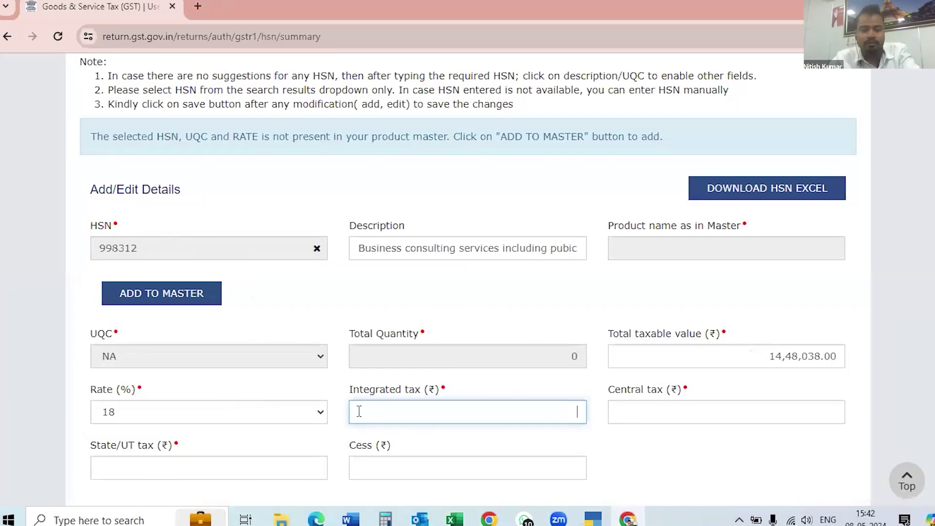
{"action": "type", "text": "14"}
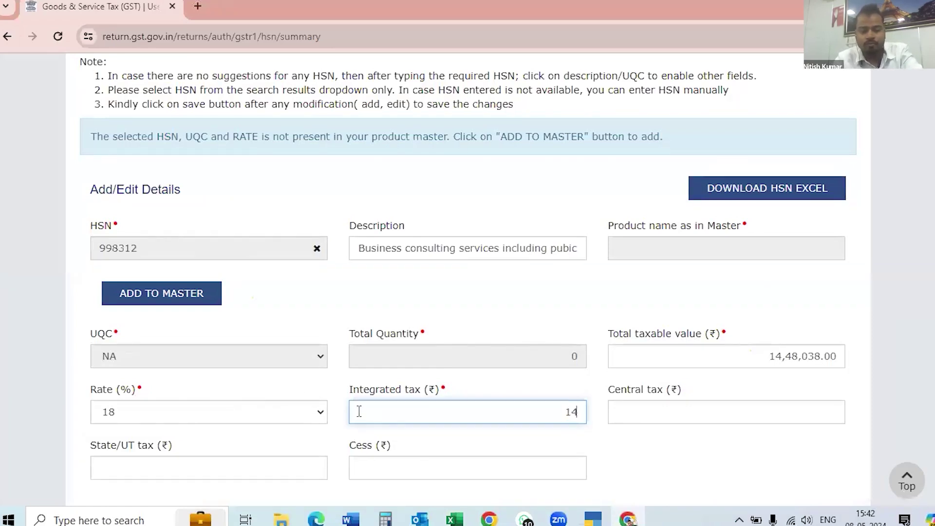
{"action": "type", "text": "2200"}
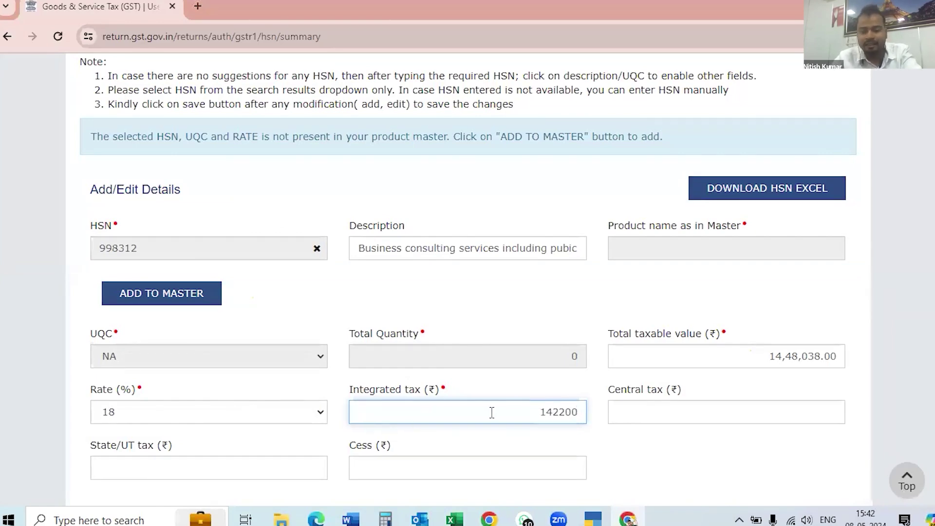
{"action": "left_click", "coordinate": [636, 409]}
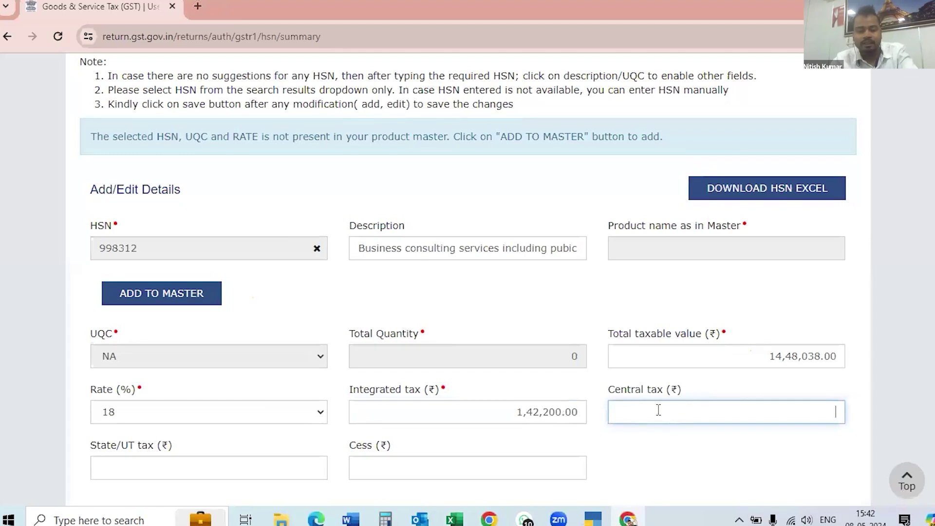
{"action": "key", "text": "alt+Tab"}
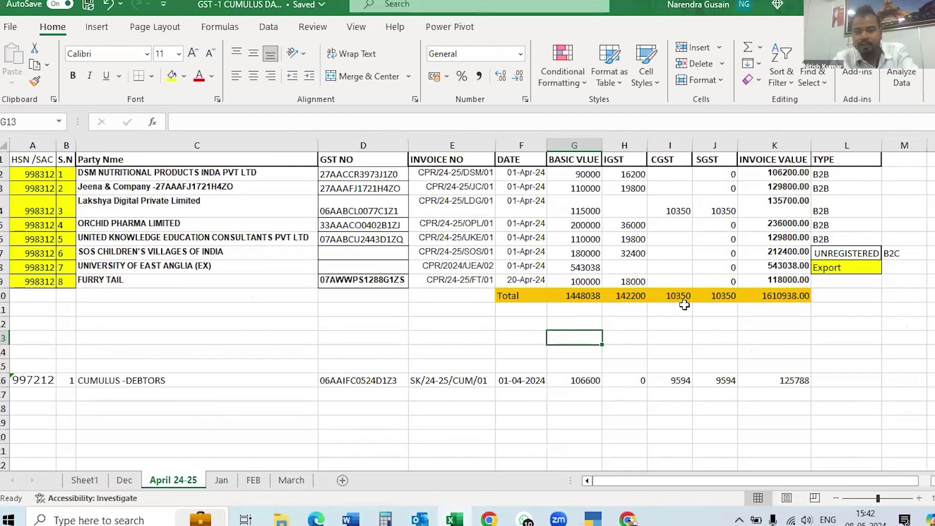
{"action": "key", "text": "alt+Tab"}
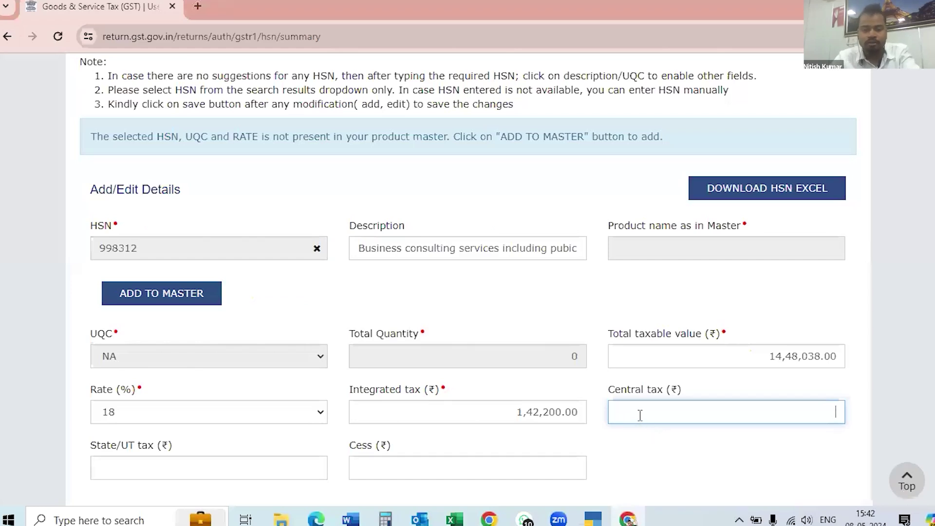
Enter central tax 10350, State/UT tax 10350 and cess 0 for HSN 998312.
{"action": "type", "text": "1035"}
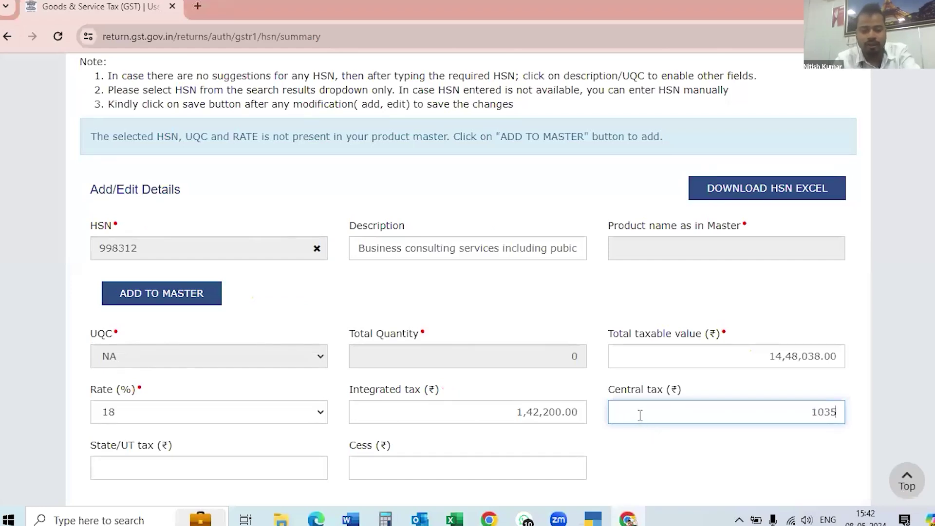
{"action": "type", "text": "0"}
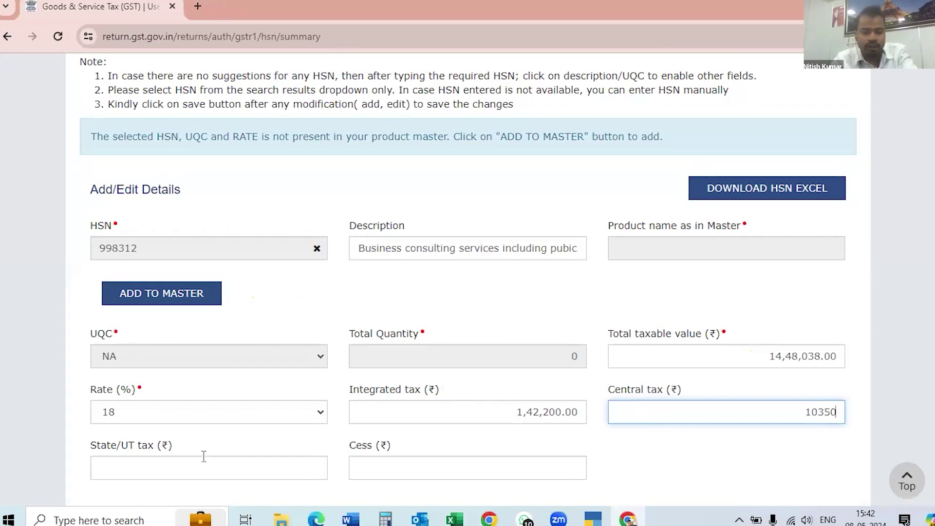
{"action": "left_click", "coordinate": [137, 475]}
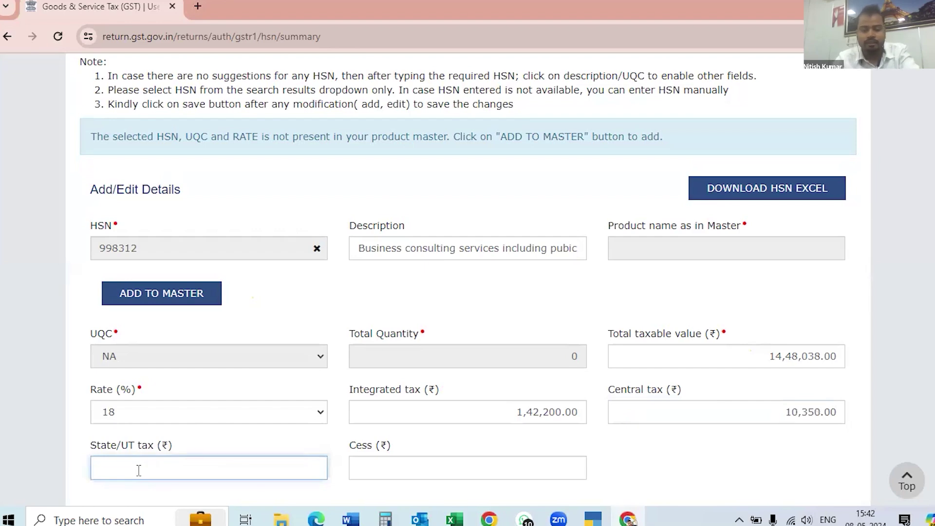
{"action": "type", "text": "10"}
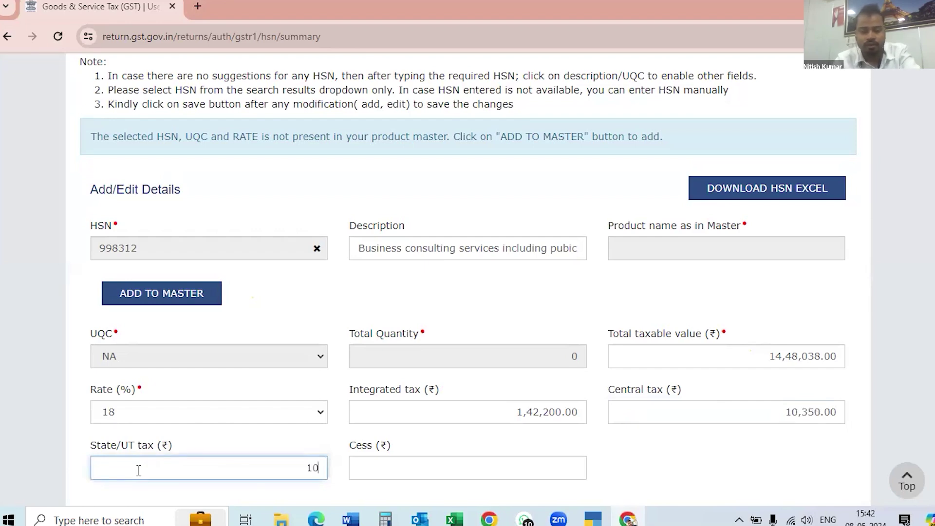
{"action": "type", "text": "350"}
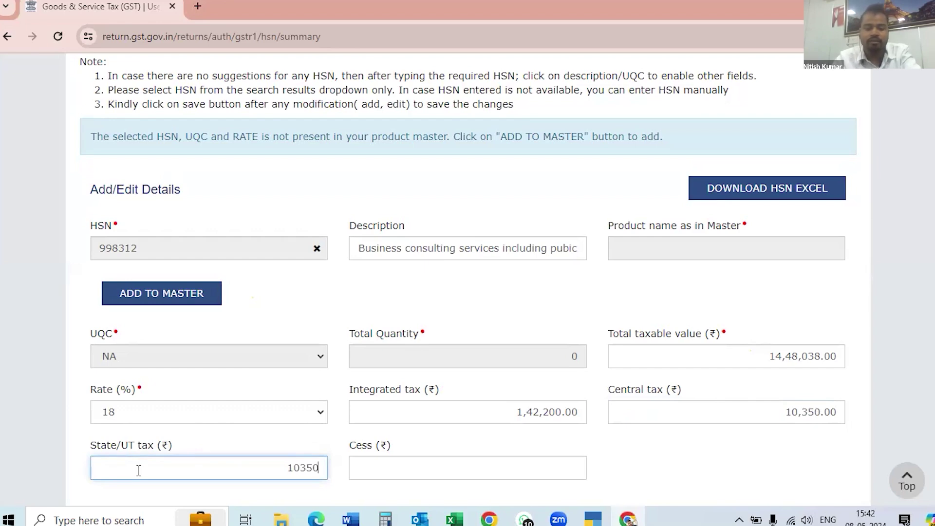
{"action": "scroll", "coordinate": [447, 454], "scroll_direction": "down", "scroll_amount": 2}
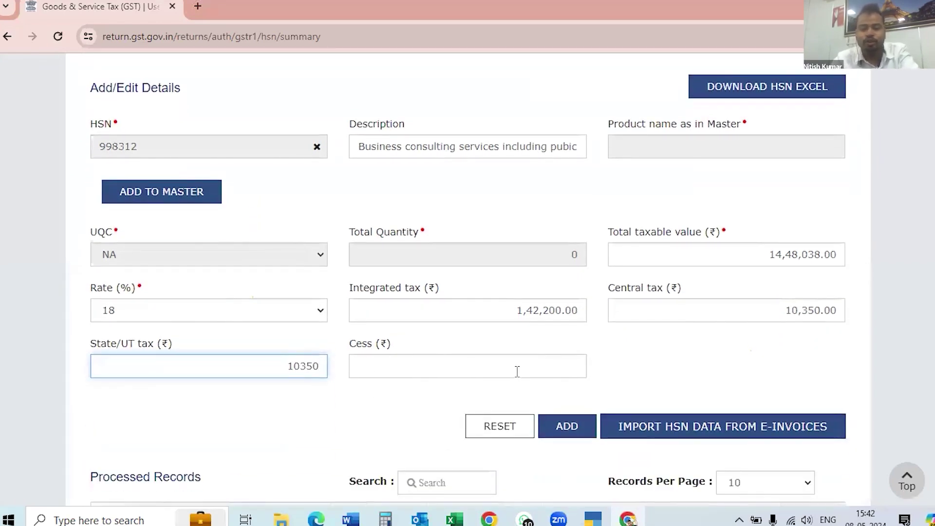
{"action": "left_click", "coordinate": [517, 371]}
{"action": "type", "text": "0"}
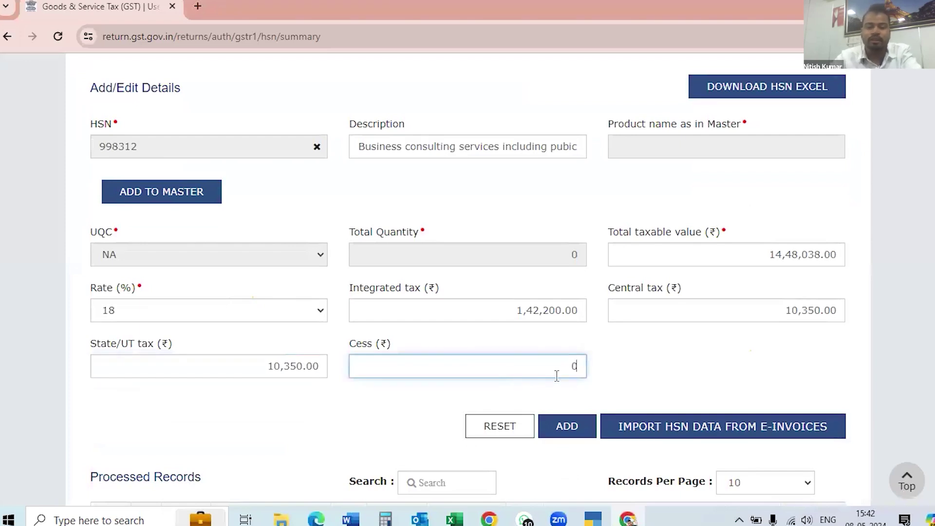
Try adding the HSN 998312 row, see the 'already exists' error and its Processed Records entry.
{"action": "left_click", "coordinate": [567, 426]}
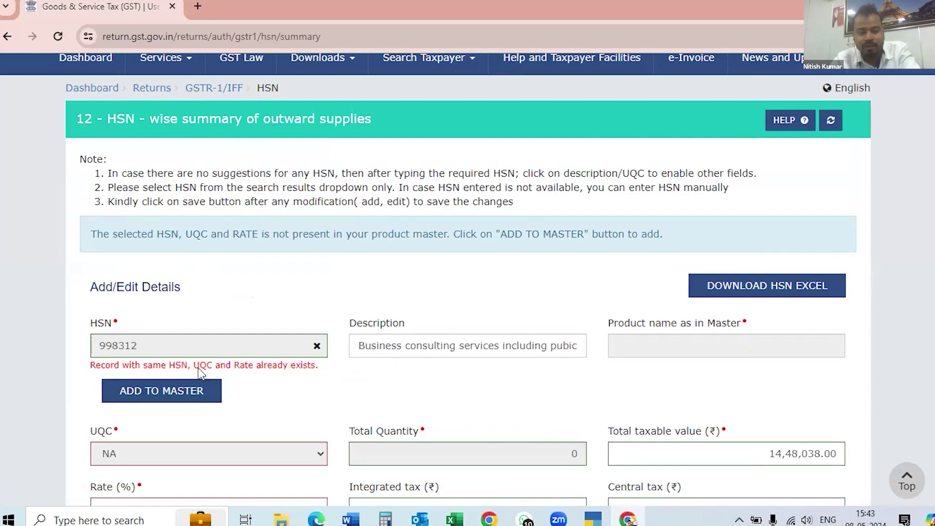
{"action": "scroll", "coordinate": [393, 384], "scroll_direction": "down", "scroll_amount": 2}
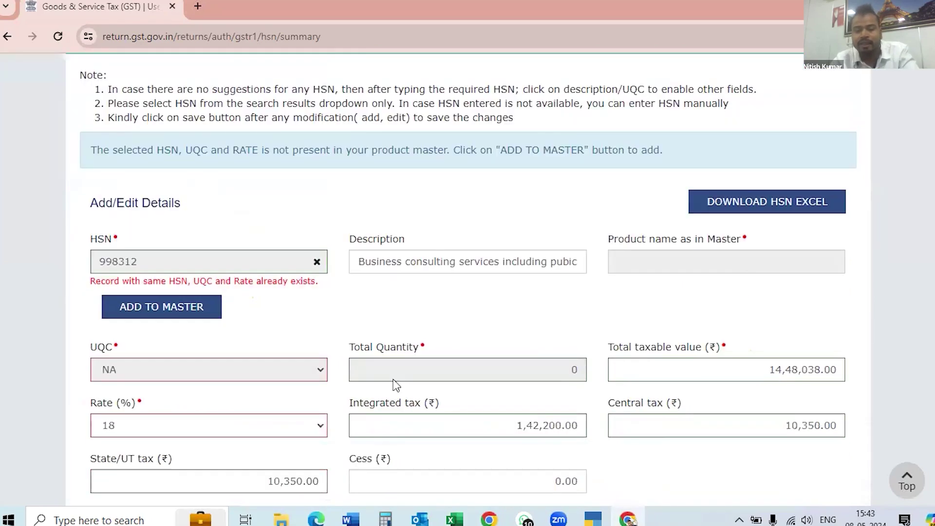
{"action": "scroll", "coordinate": [394, 384], "scroll_direction": "down", "scroll_amount": 4}
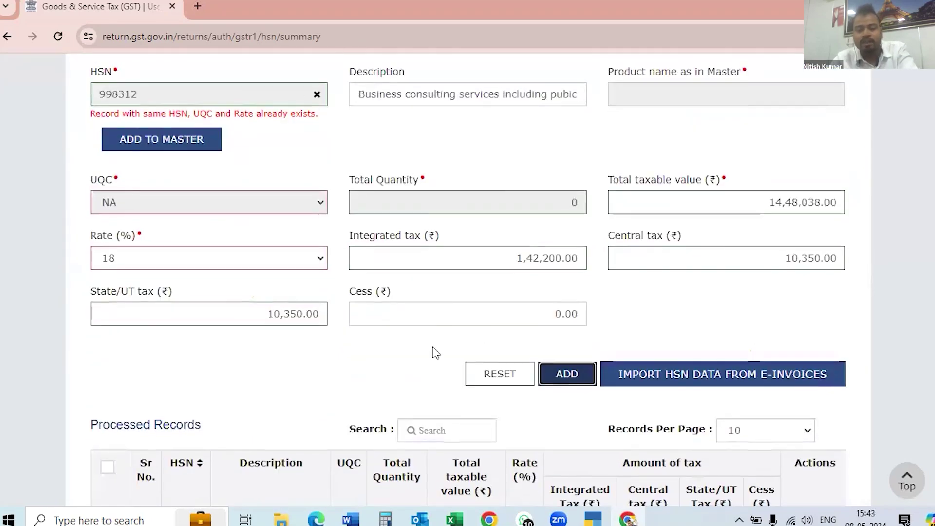
{"action": "scroll", "coordinate": [435, 352], "scroll_direction": "down", "scroll_amount": 5}
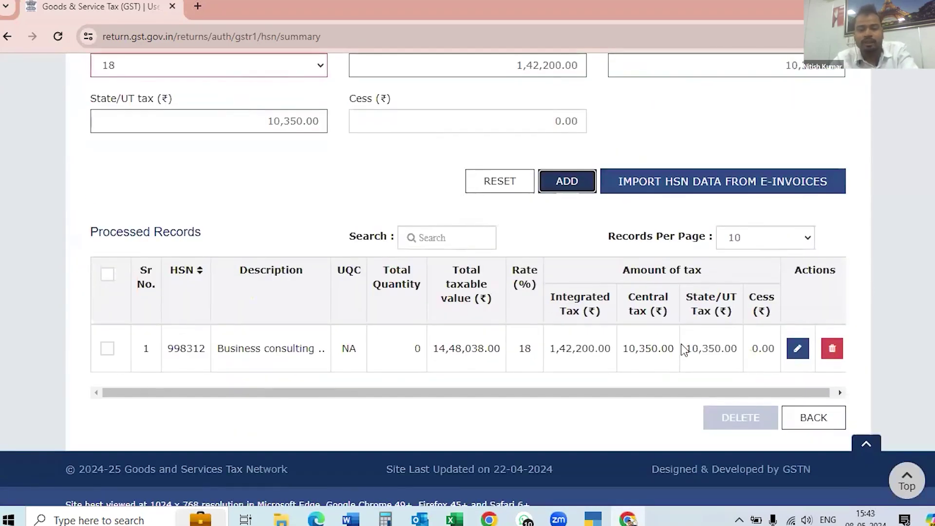
{"action": "scroll", "coordinate": [490, 311], "scroll_direction": "up", "scroll_amount": 7}
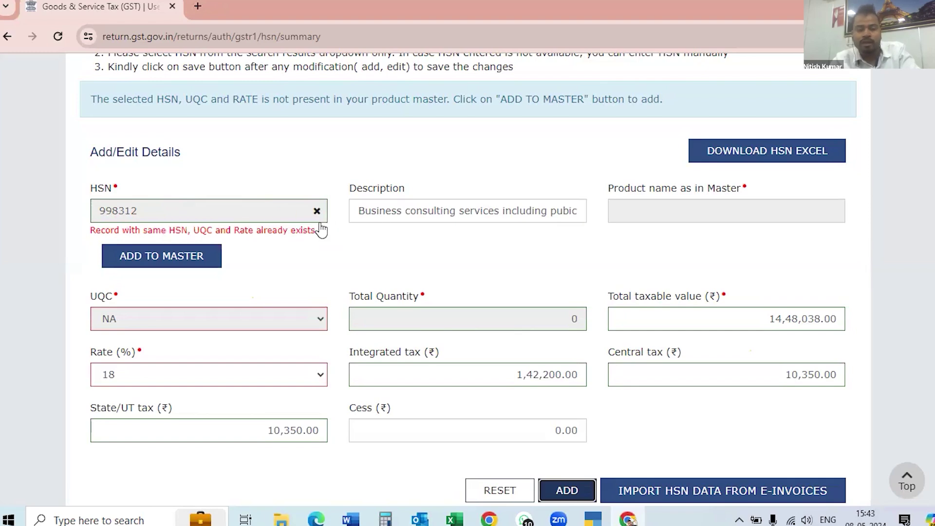
Clear the duplicate HSN from the form and go back to the GSTR-1 summary page.
{"action": "left_click", "coordinate": [316, 213]}
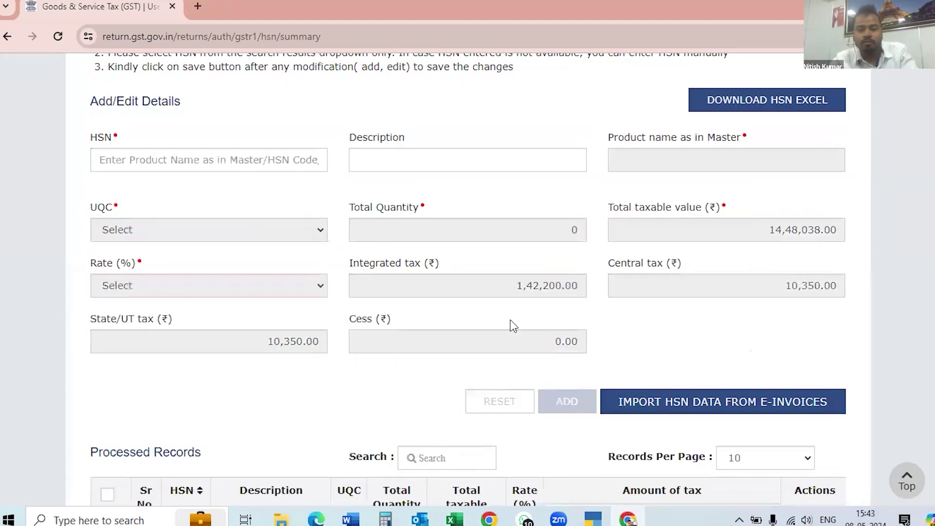
{"action": "scroll", "coordinate": [511, 323], "scroll_direction": "down", "scroll_amount": 3}
{"action": "scroll", "coordinate": [514, 325], "scroll_direction": "down", "scroll_amount": 2}
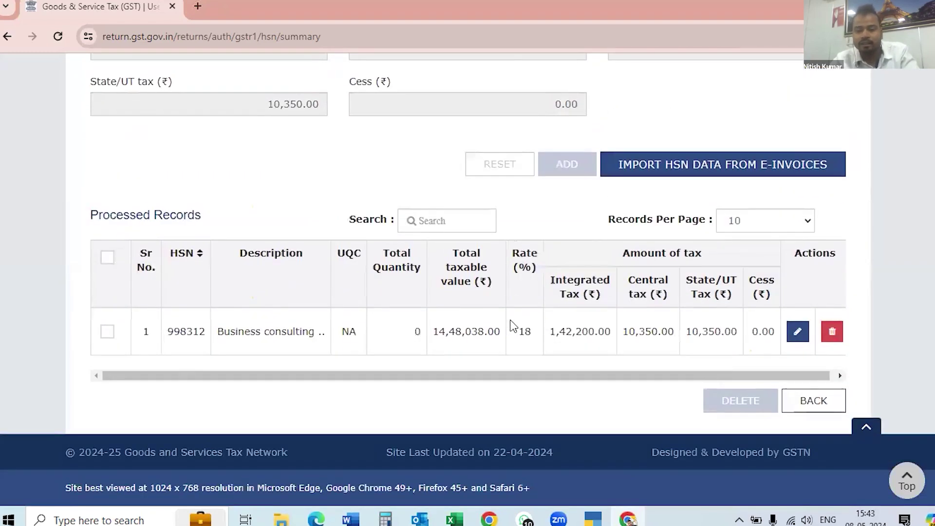
{"action": "scroll", "coordinate": [608, 389], "scroll_direction": "up", "scroll_amount": 1}
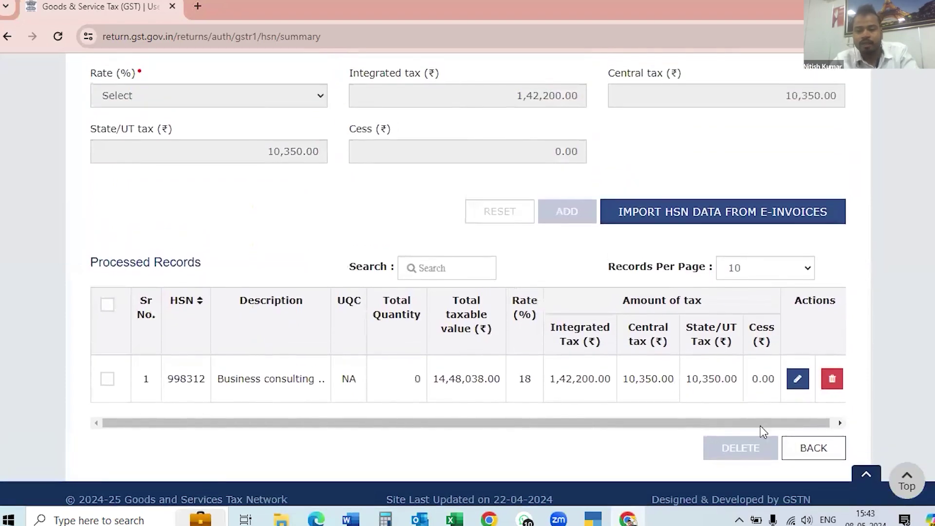
{"action": "left_click", "coordinate": [820, 448]}
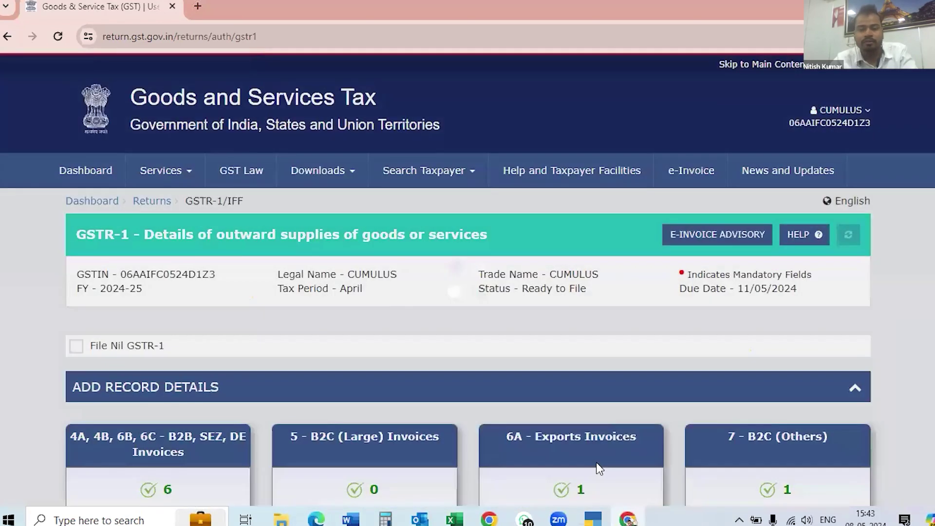
Check the April GSTR-1 record counts, including HSN, then open 13 - Documents Issued.
{"action": "scroll", "coordinate": [626, 192], "scroll_direction": "down", "scroll_amount": 7}
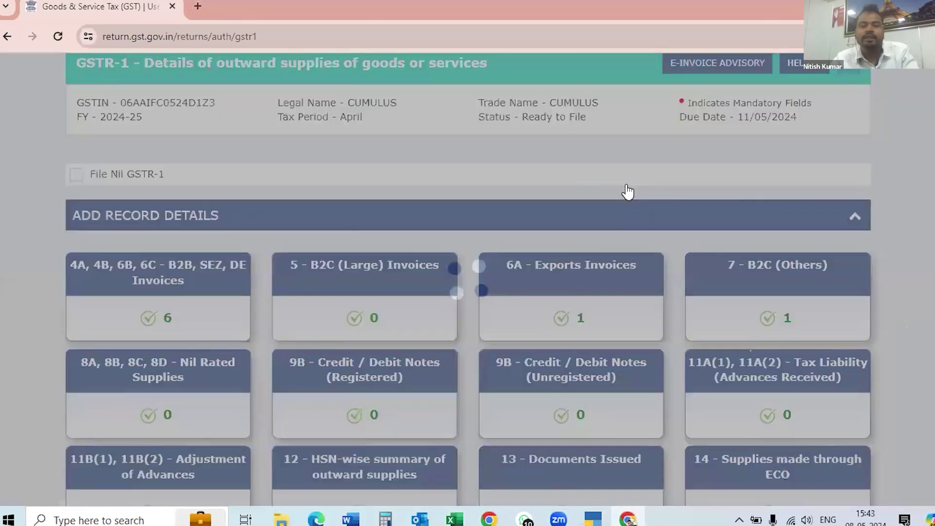
{"action": "scroll", "coordinate": [550, 205], "scroll_direction": "down", "scroll_amount": 2}
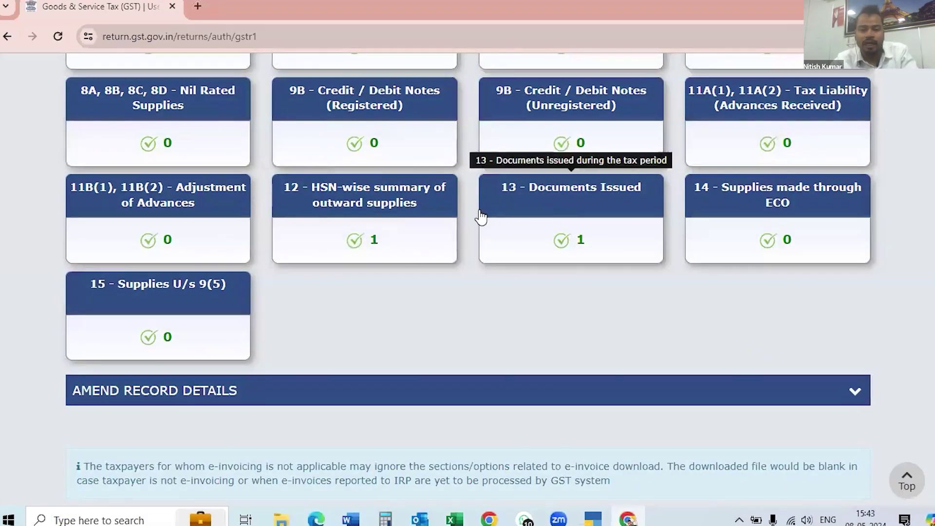
{"action": "scroll", "coordinate": [480, 214], "scroll_direction": "up", "scroll_amount": 4}
{"action": "scroll", "coordinate": [479, 215], "scroll_direction": "up", "scroll_amount": 2}
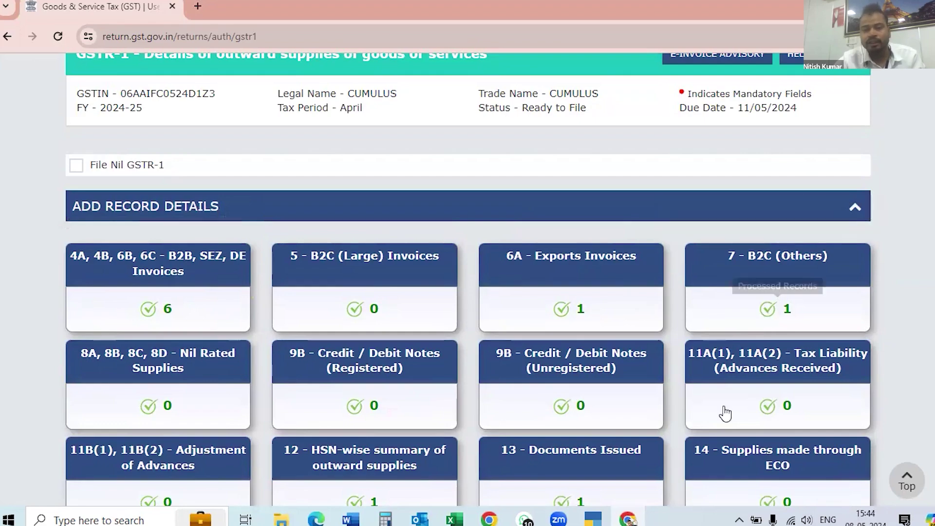
{"action": "scroll", "coordinate": [725, 410], "scroll_direction": "down", "scroll_amount": 1}
{"action": "scroll", "coordinate": [725, 410], "scroll_direction": "down", "scroll_amount": 6}
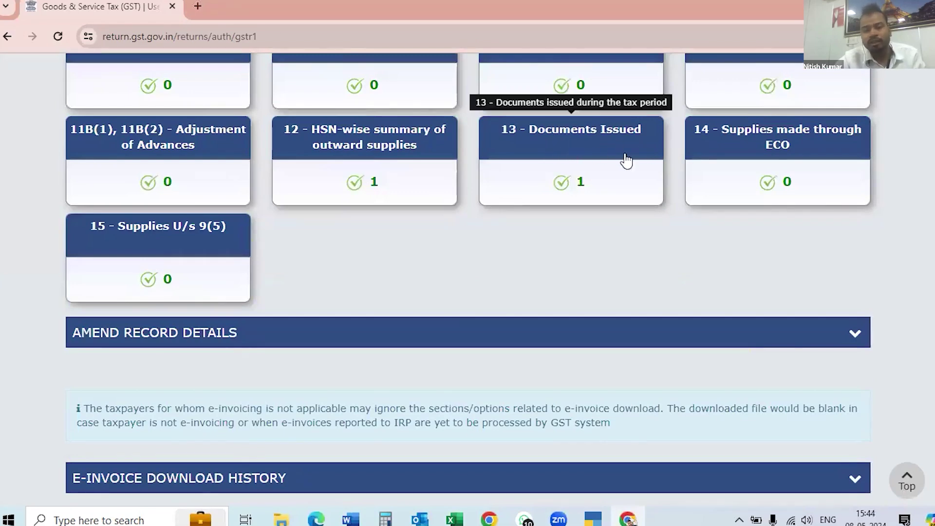
{"action": "left_click", "coordinate": [554, 184]}
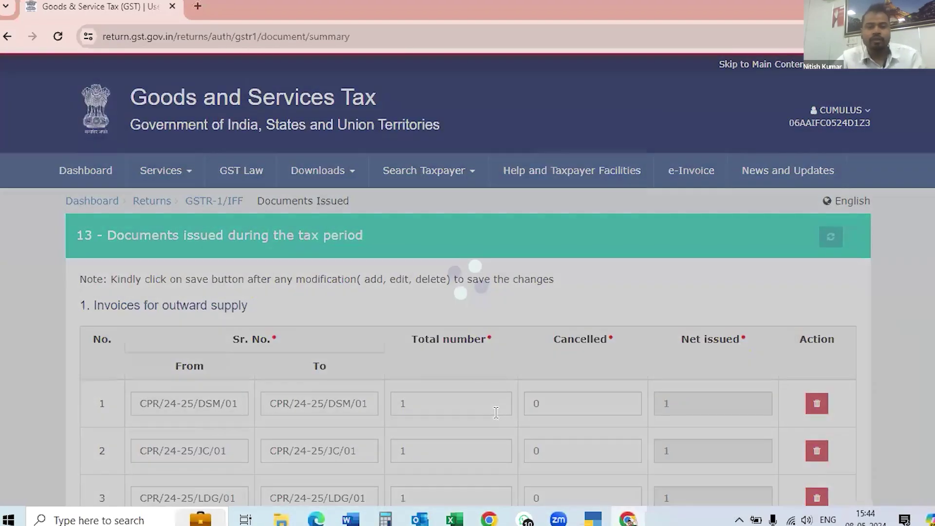
Review invoice series rows 1–8 under Documents Issued, then return to Excel's April 24-25 sheet.
{"action": "scroll", "coordinate": [424, 285], "scroll_direction": "down", "scroll_amount": 5}
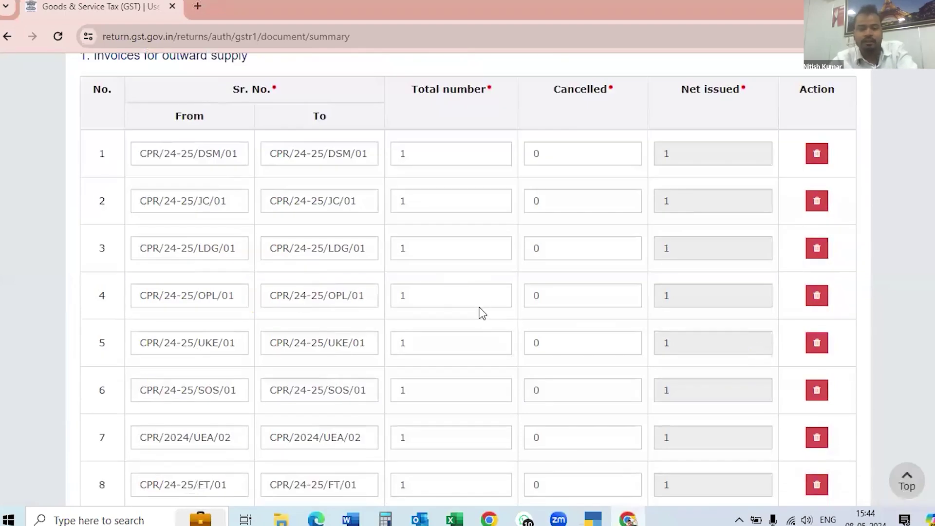
{"action": "key", "text": "alt+Tab"}
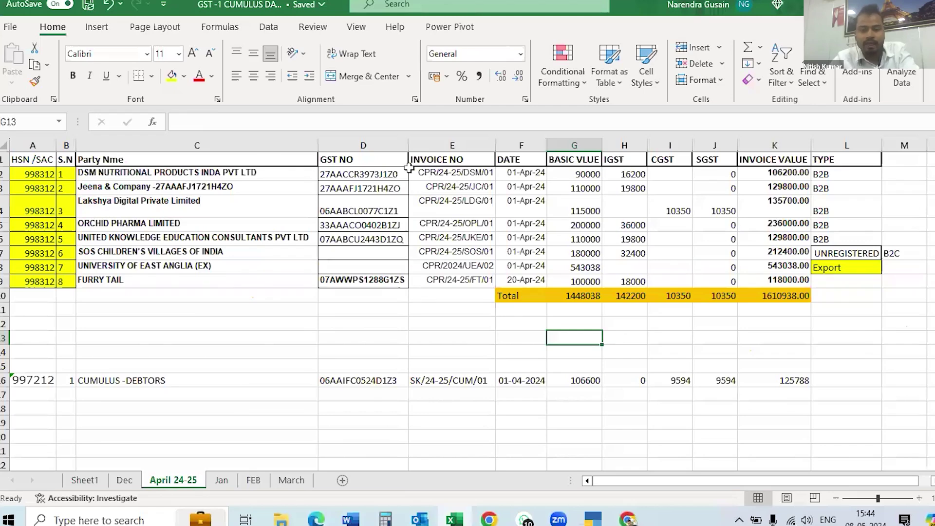
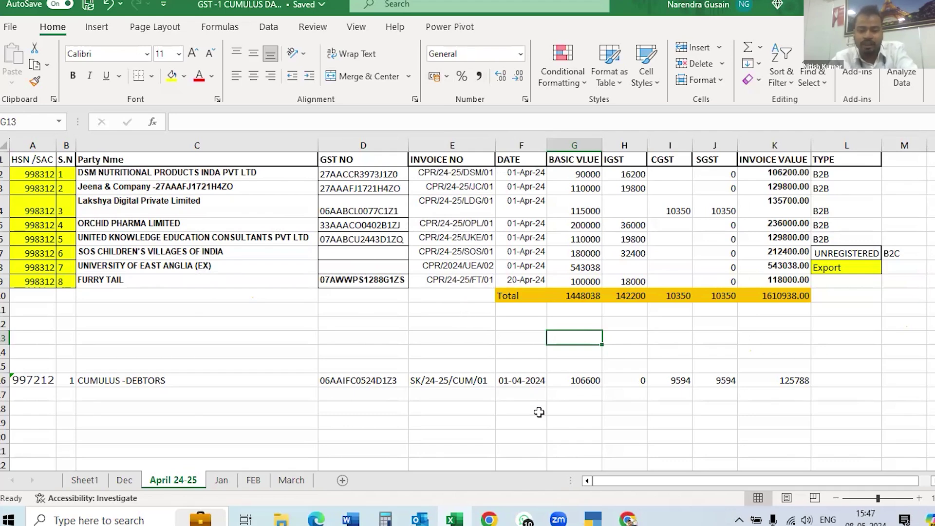
Switch from Excel to the GST portal's Documents Issued summary in Chrome.
{"action": "left_click", "coordinate": [631, 519]}
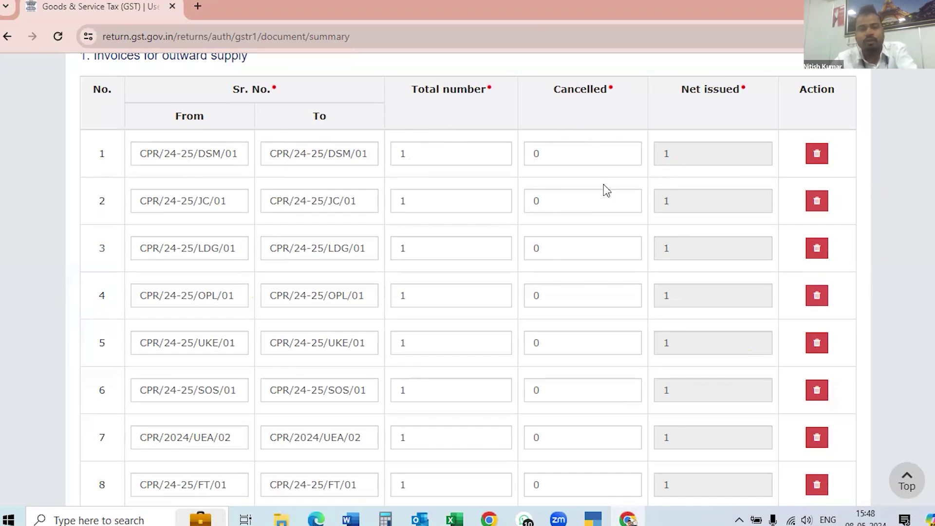
{"action": "scroll", "coordinate": [418, 272], "scroll_direction": "down", "scroll_amount": 5}
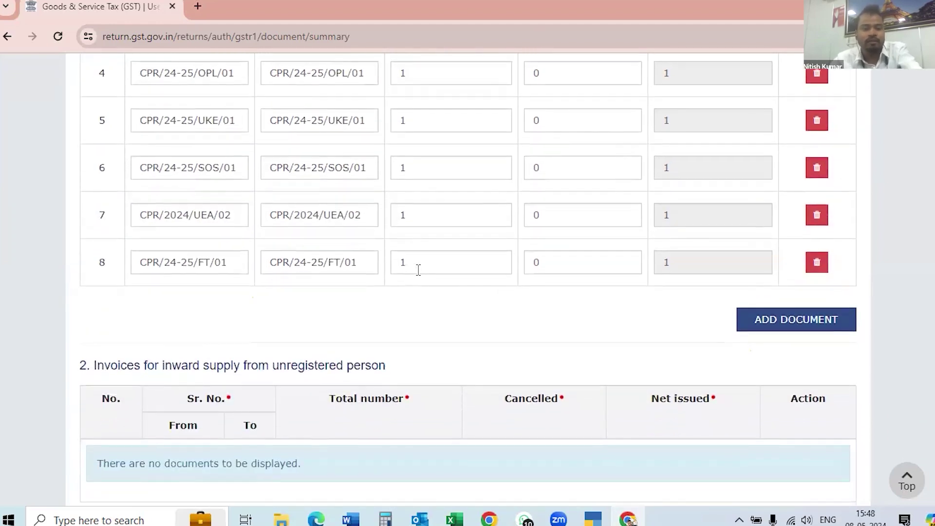
{"action": "scroll", "coordinate": [179, 322], "scroll_direction": "up", "scroll_amount": 1}
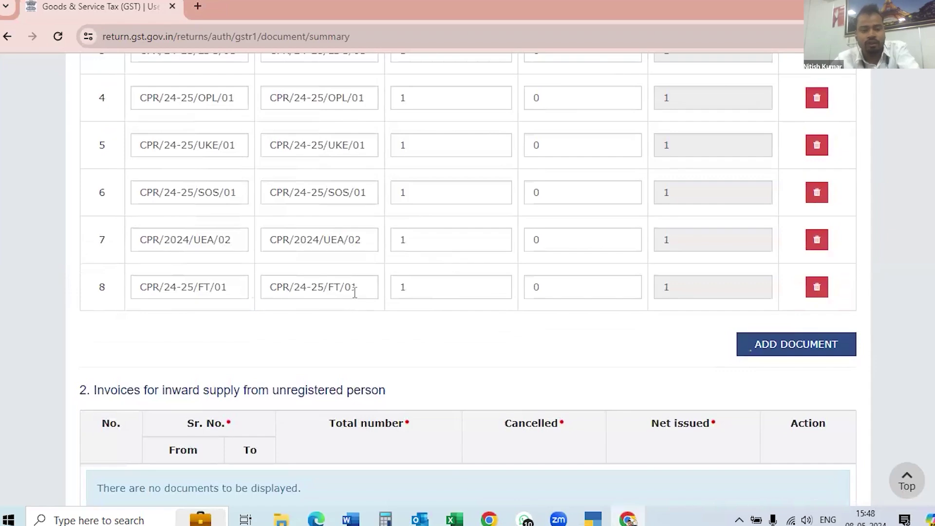
{"action": "scroll", "coordinate": [443, 273], "scroll_direction": "up", "scroll_amount": 3}
{"action": "scroll", "coordinate": [442, 273], "scroll_direction": "up", "scroll_amount": 6}
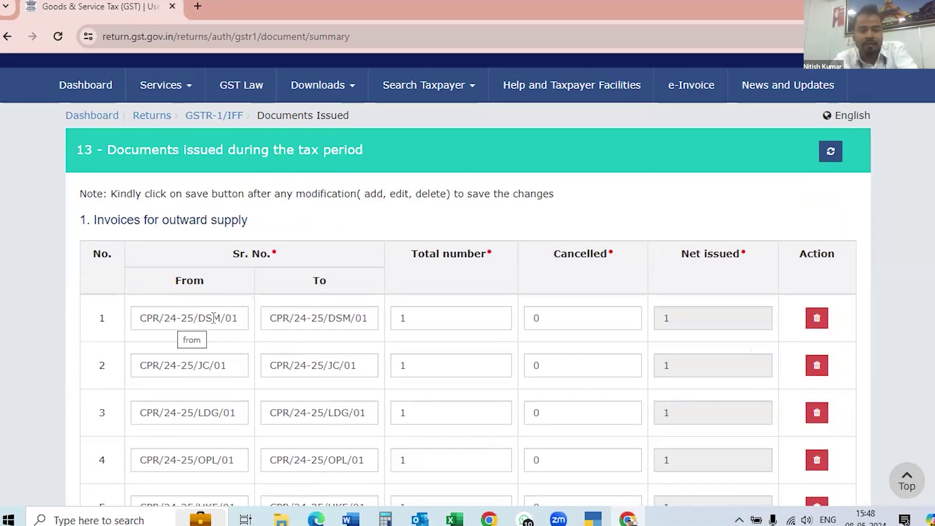
{"action": "scroll", "coordinate": [233, 343], "scroll_direction": "down", "scroll_amount": 1}
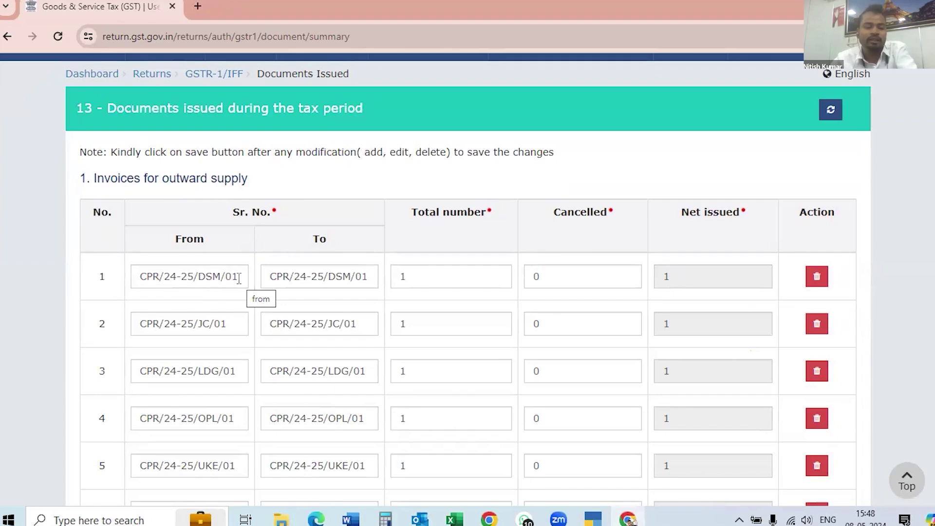
{"action": "scroll", "coordinate": [333, 379], "scroll_direction": "down", "scroll_amount": 5}
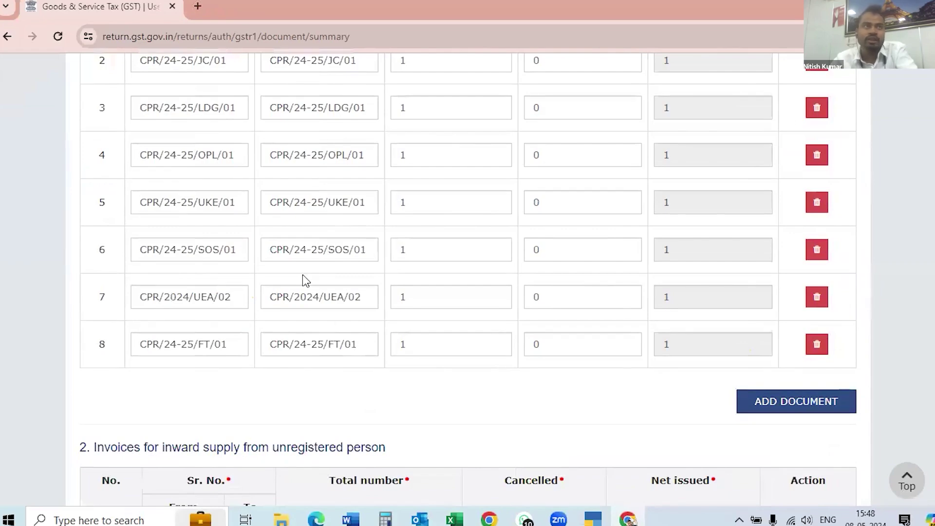
{"action": "scroll", "coordinate": [324, 273], "scroll_direction": "up", "scroll_amount": 6}
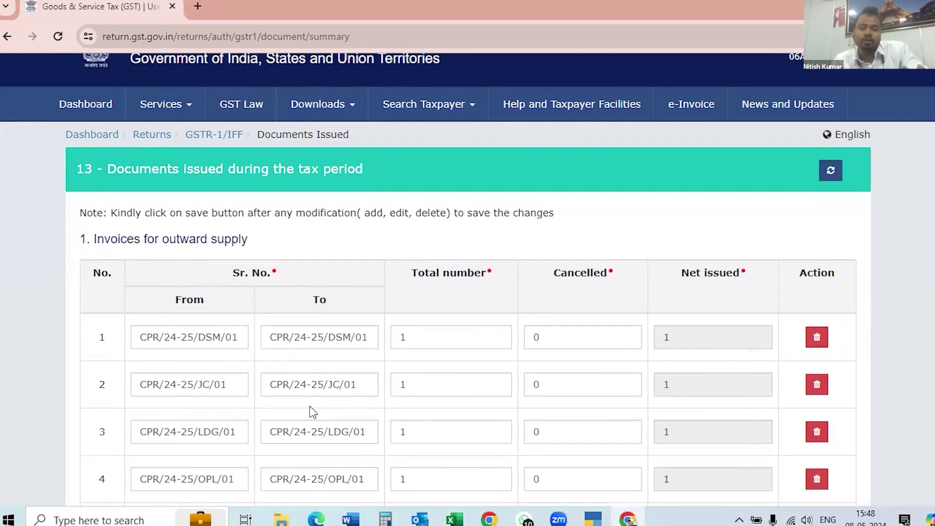
{"action": "scroll", "coordinate": [342, 421], "scroll_direction": "down", "scroll_amount": 5}
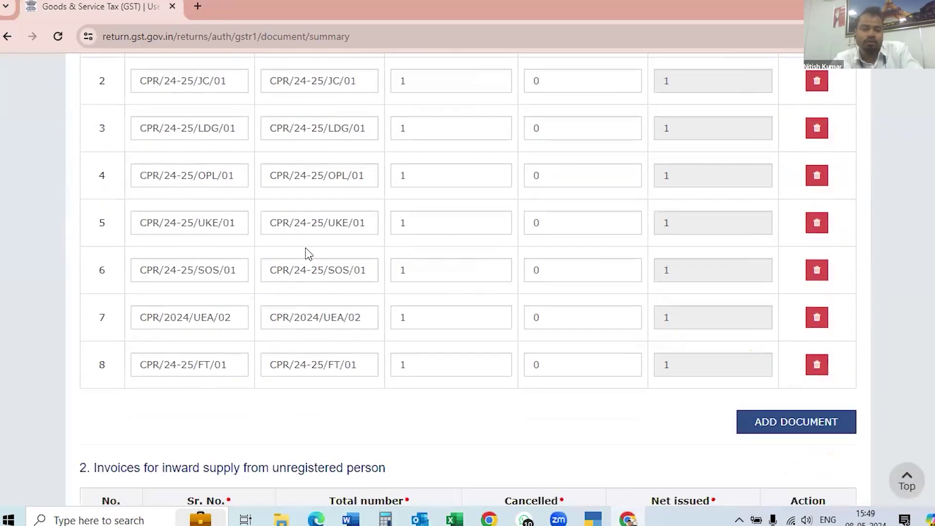
{"action": "scroll", "coordinate": [308, 253], "scroll_direction": "up", "scroll_amount": 4}
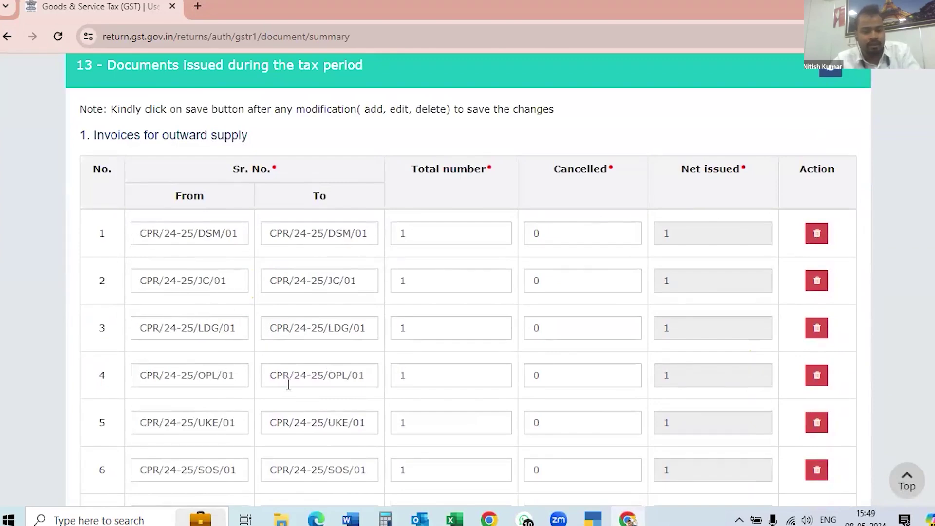
{"action": "scroll", "coordinate": [332, 385], "scroll_direction": "down", "scroll_amount": 4}
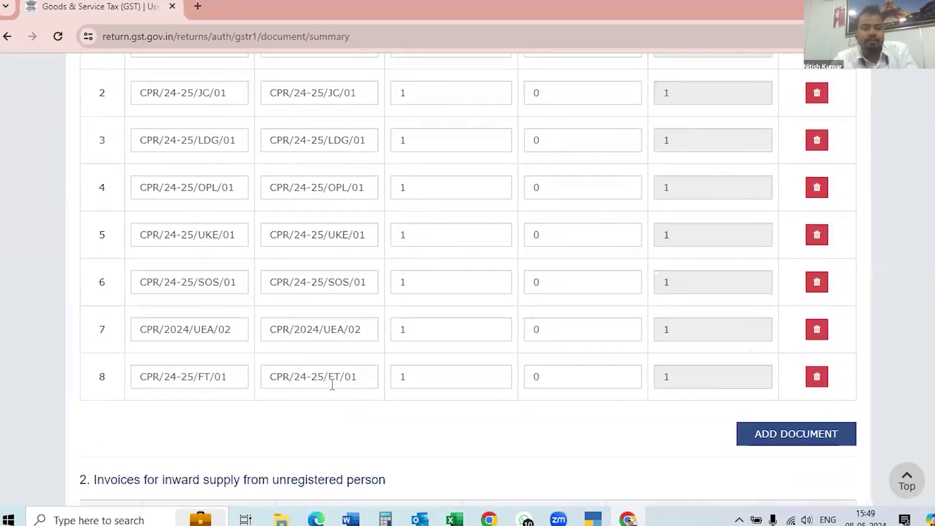
{"action": "scroll", "coordinate": [332, 385], "scroll_direction": "up", "scroll_amount": 3}
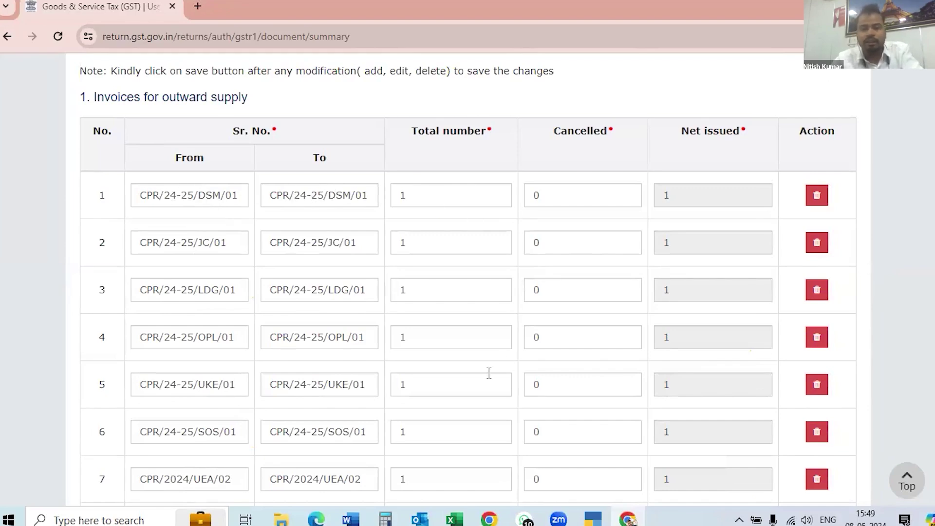
{"action": "scroll", "coordinate": [488, 373], "scroll_direction": "down", "scroll_amount": 5}
{"action": "scroll", "coordinate": [488, 374], "scroll_direction": "up", "scroll_amount": 1}
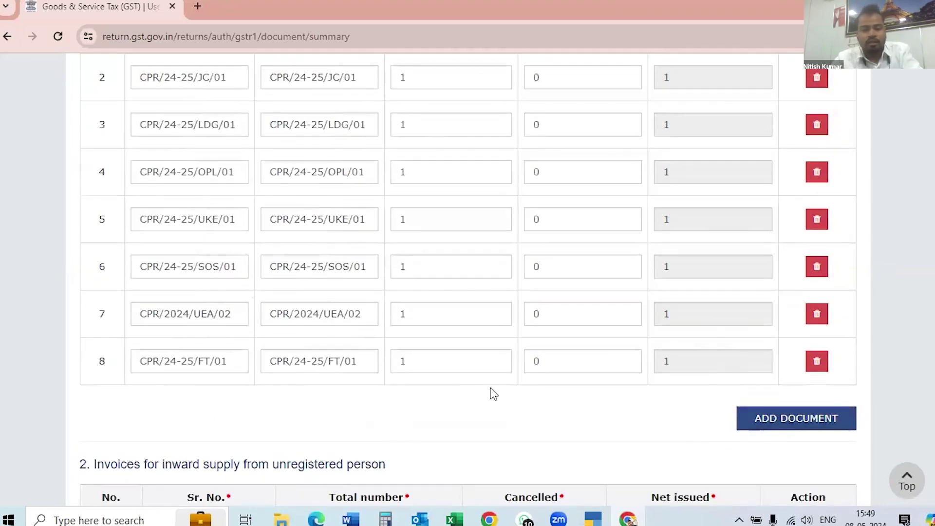
{"action": "scroll", "coordinate": [493, 394], "scroll_direction": "down", "scroll_amount": 15}
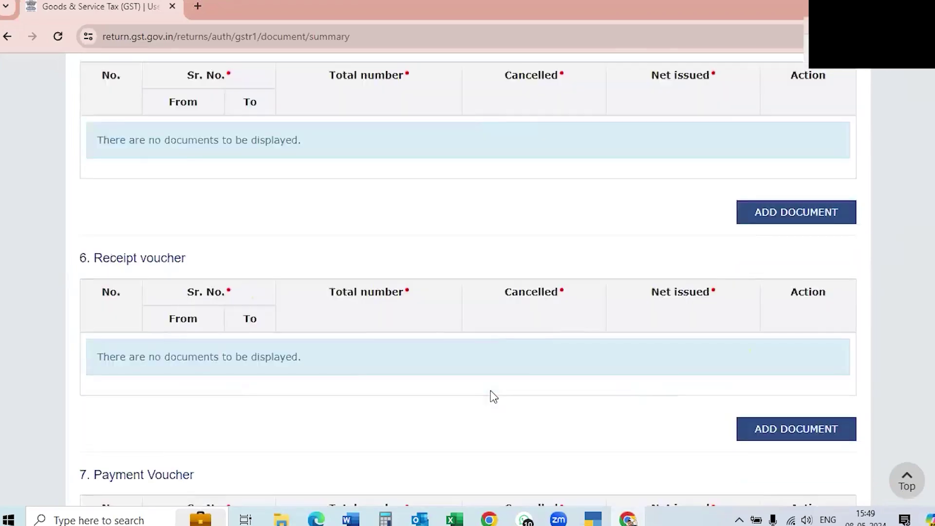
{"action": "scroll", "coordinate": [492, 396], "scroll_direction": "down", "scroll_amount": 5}
{"action": "scroll", "coordinate": [453, 434], "scroll_direction": "up", "scroll_amount": 16}
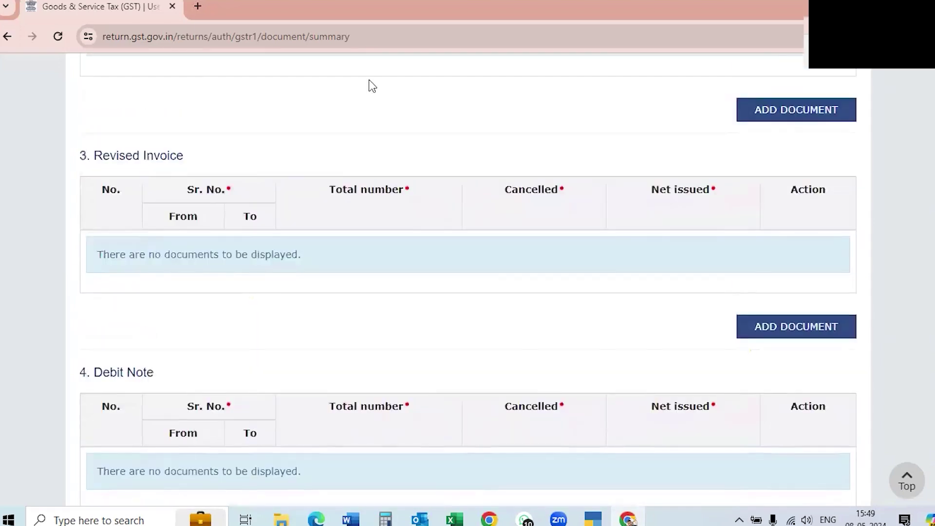
{"action": "scroll", "coordinate": [371, 78], "scroll_direction": "up", "scroll_amount": 5}
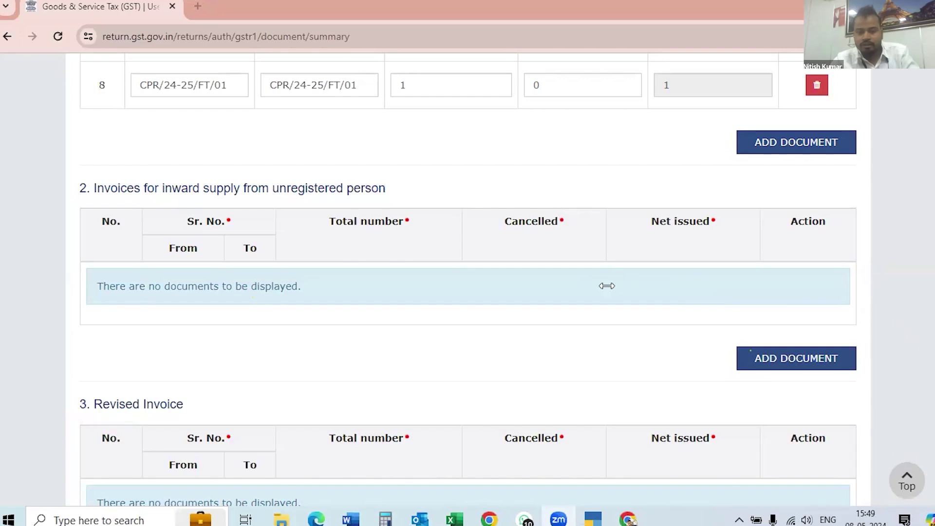
{"action": "left_click", "coordinate": [792, 519]}
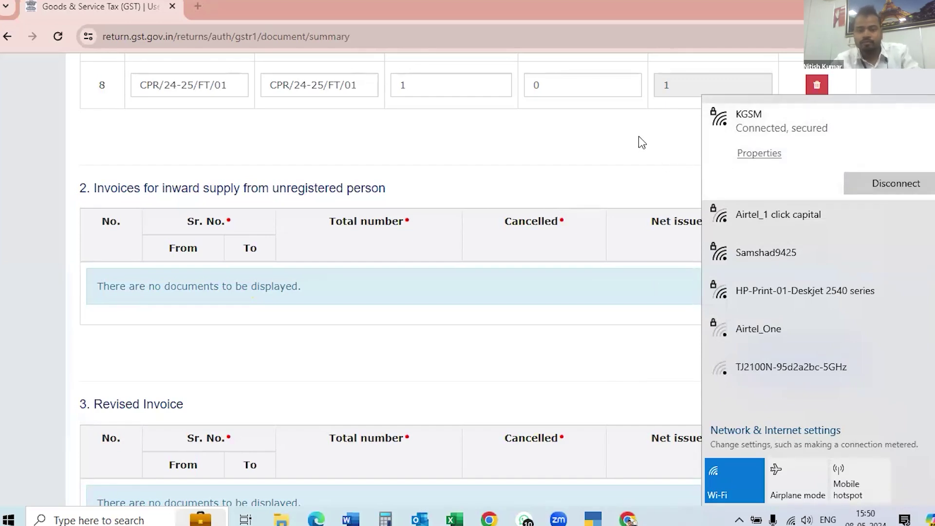
{"action": "left_click", "coordinate": [304, 399]}
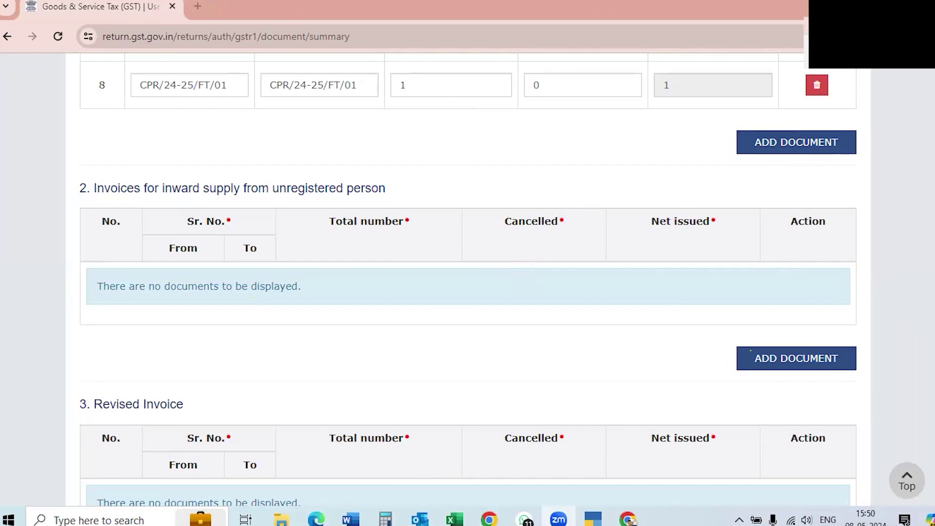
Leave Documents Issued for the April GSTR-1 return page showing B2B 6 and Exports 1.
{"action": "scroll", "coordinate": [467, 278], "scroll_direction": "down", "scroll_amount": 10}
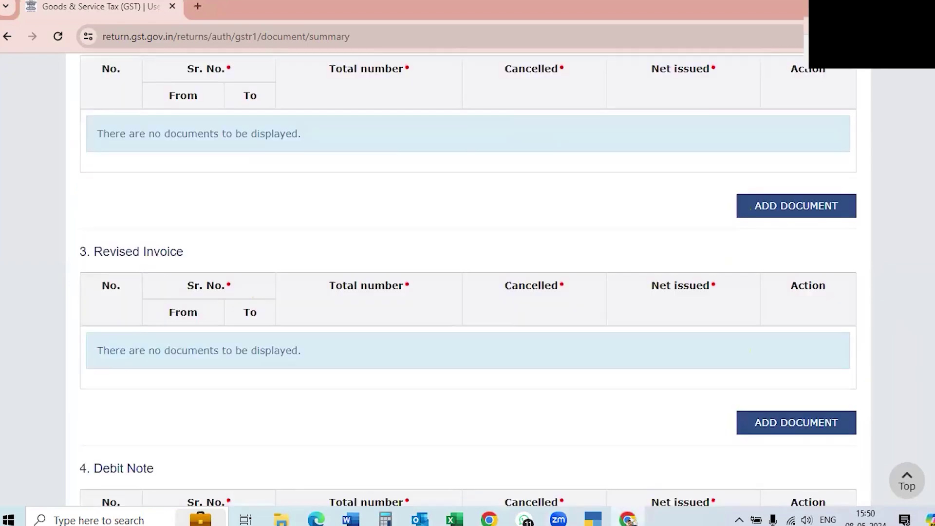
{"action": "scroll", "coordinate": [468, 278], "scroll_direction": "up", "scroll_amount": 9}
{"action": "scroll", "coordinate": [467, 278], "scroll_direction": "up", "scroll_amount": 10}
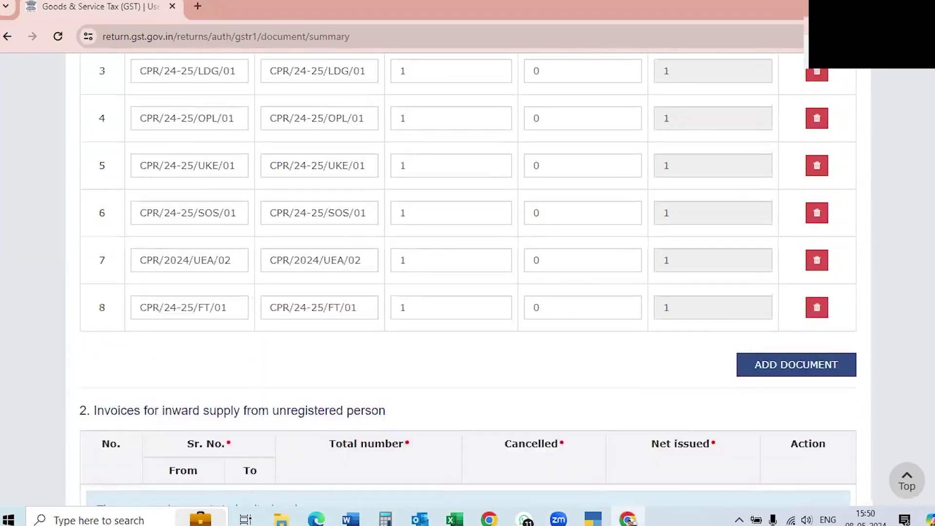
{"action": "scroll", "coordinate": [467, 278], "scroll_direction": "down", "scroll_amount": 9}
{"action": "scroll", "coordinate": [467, 277], "scroll_direction": "up", "scroll_amount": 3}
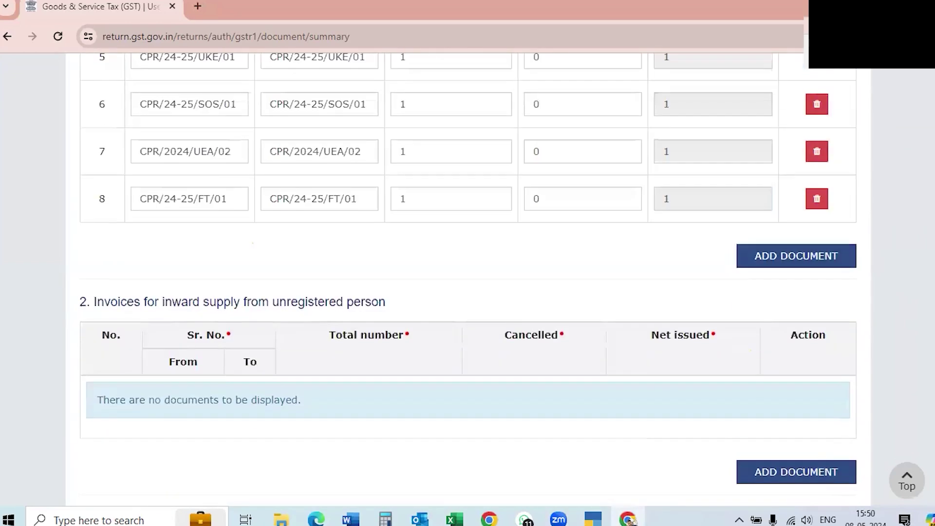
{"action": "scroll", "coordinate": [467, 278], "scroll_direction": "down", "scroll_amount": 20}
{"action": "scroll", "coordinate": [467, 278], "scroll_direction": "up", "scroll_amount": 8}
{"action": "scroll", "coordinate": [468, 277], "scroll_direction": "up", "scroll_amount": 20}
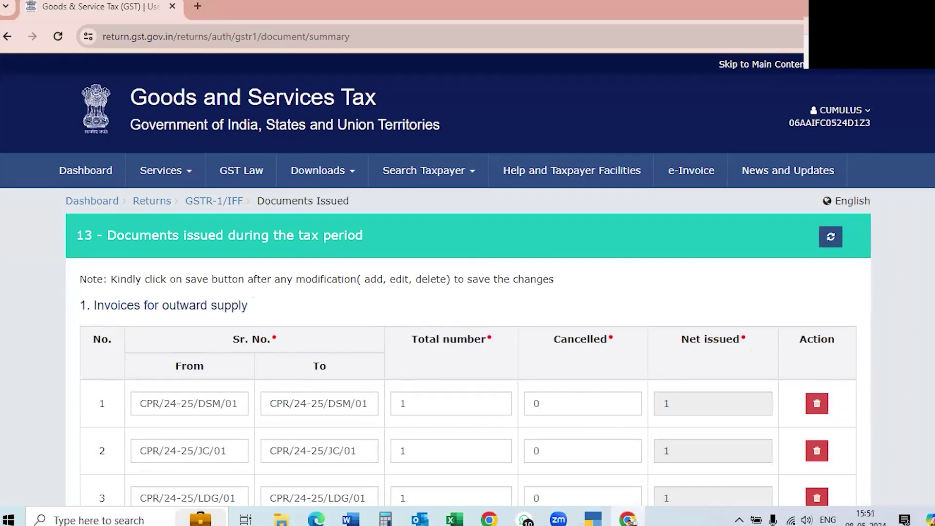
{"action": "scroll", "coordinate": [467, 278], "scroll_direction": "down", "scroll_amount": 10}
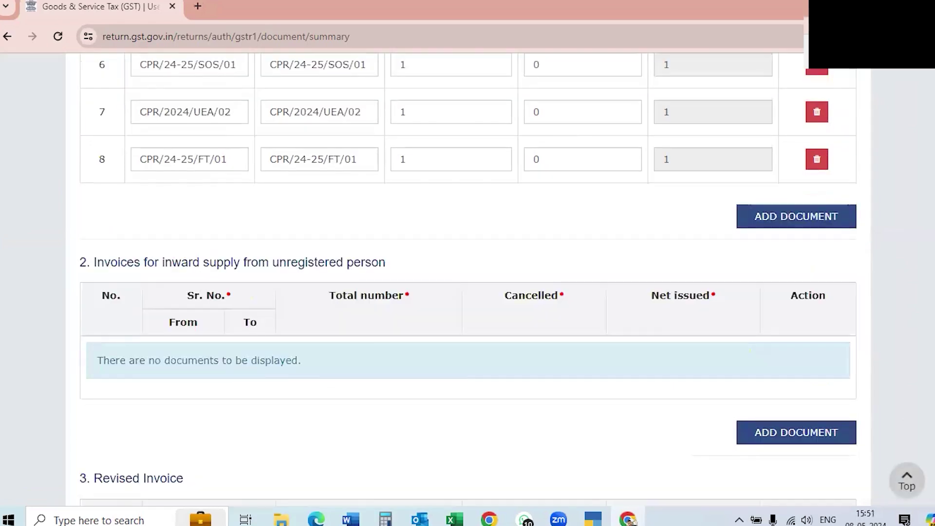
{"action": "scroll", "coordinate": [468, 278], "scroll_direction": "up", "scroll_amount": 2}
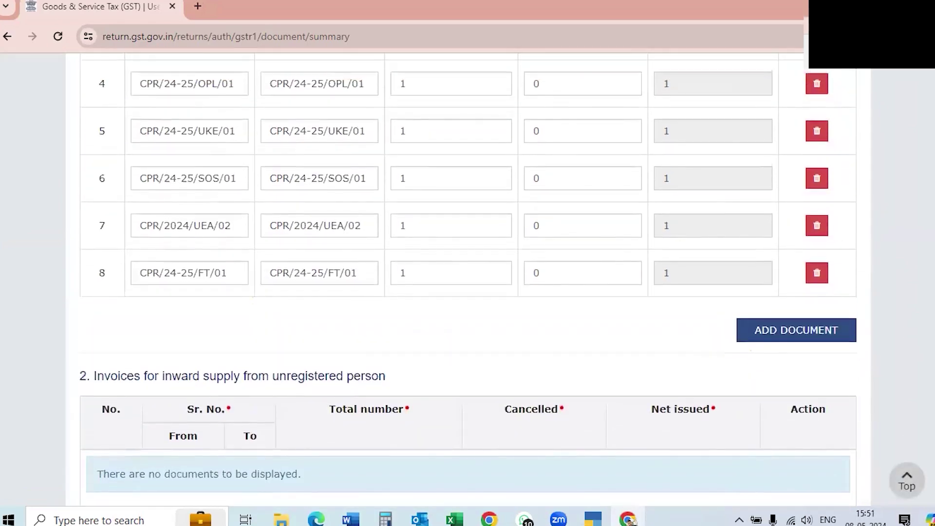
{"action": "scroll", "coordinate": [468, 277], "scroll_direction": "down", "scroll_amount": 8}
{"action": "scroll", "coordinate": [467, 278], "scroll_direction": "down", "scroll_amount": 20}
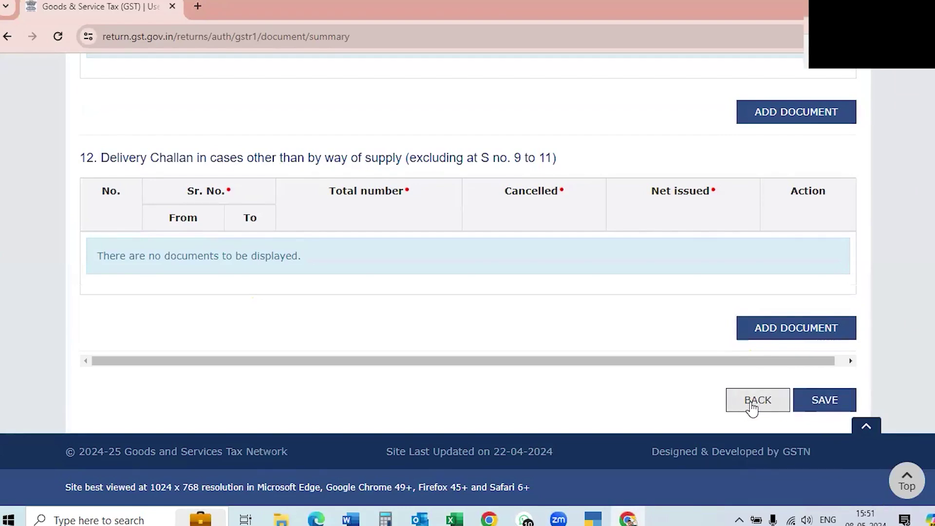
{"action": "left_click", "coordinate": [755, 400]}
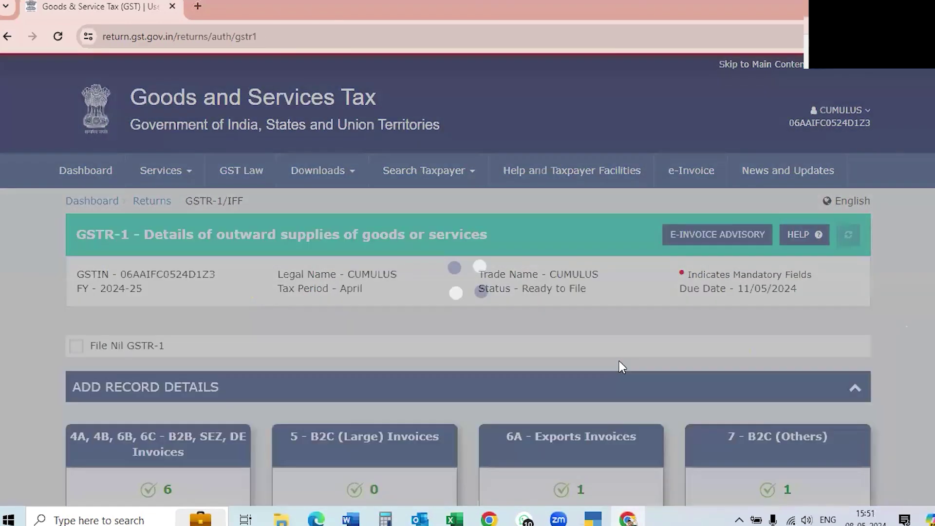
Scroll through the Add Record Details tiles to check B2B 6, HSN 1 and Documents Issued 1.
{"action": "scroll", "coordinate": [424, 229], "scroll_direction": "down", "scroll_amount": 7}
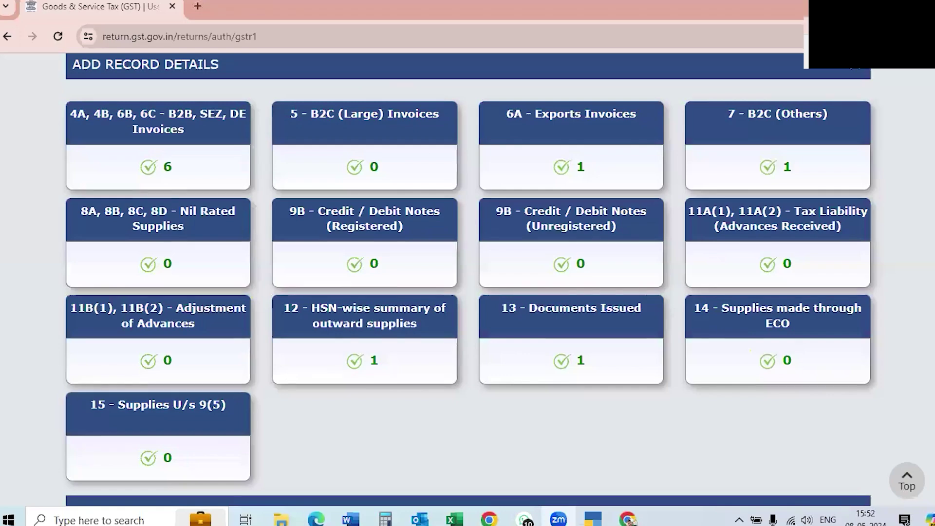
{"action": "scroll", "coordinate": [468, 288], "scroll_direction": "down", "scroll_amount": 2}
{"action": "scroll", "coordinate": [467, 287], "scroll_direction": "down", "scroll_amount": 4}
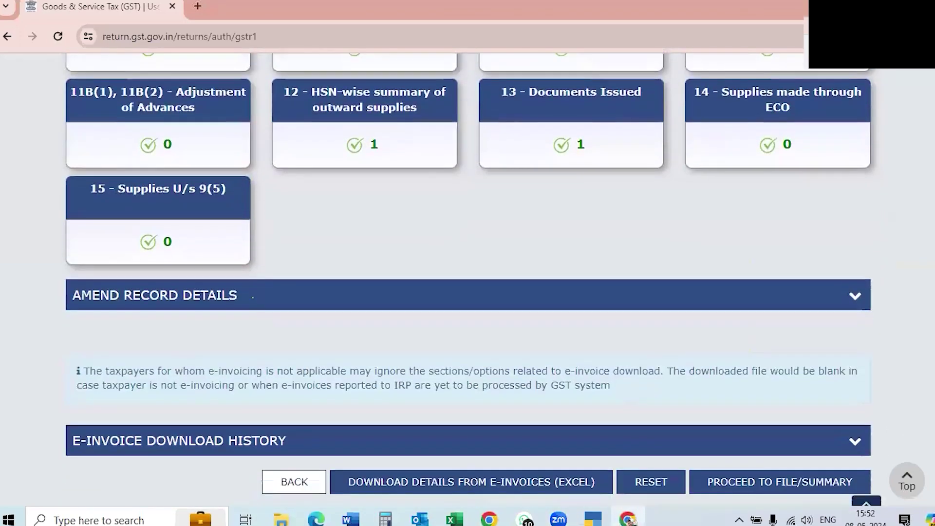
{"action": "scroll", "coordinate": [468, 288], "scroll_direction": "up", "scroll_amount": 8}
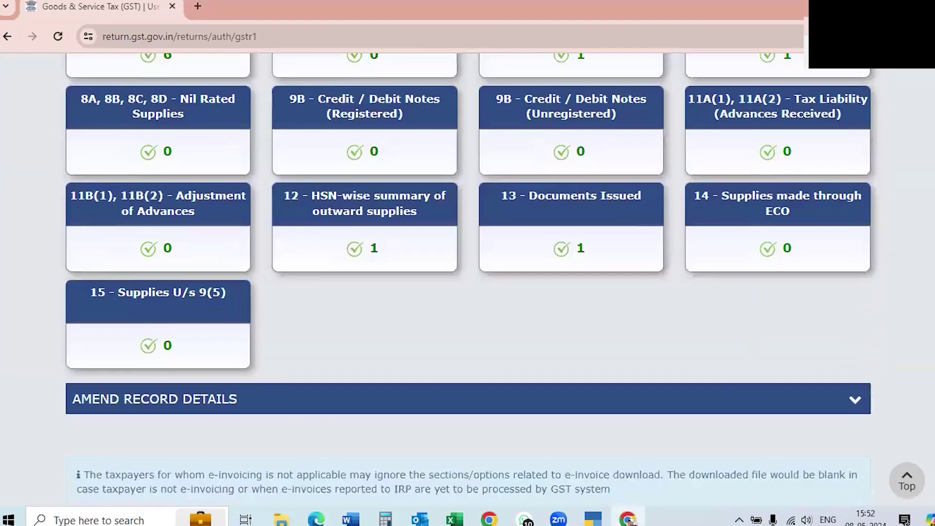
{"action": "scroll", "coordinate": [468, 287], "scroll_direction": "up", "scroll_amount": 5}
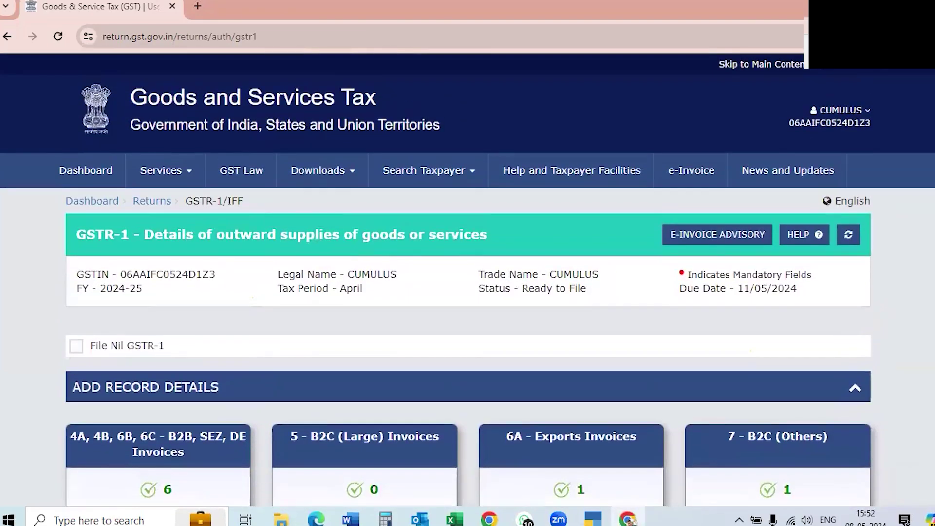
{"action": "scroll", "coordinate": [468, 288], "scroll_direction": "down", "scroll_amount": 2}
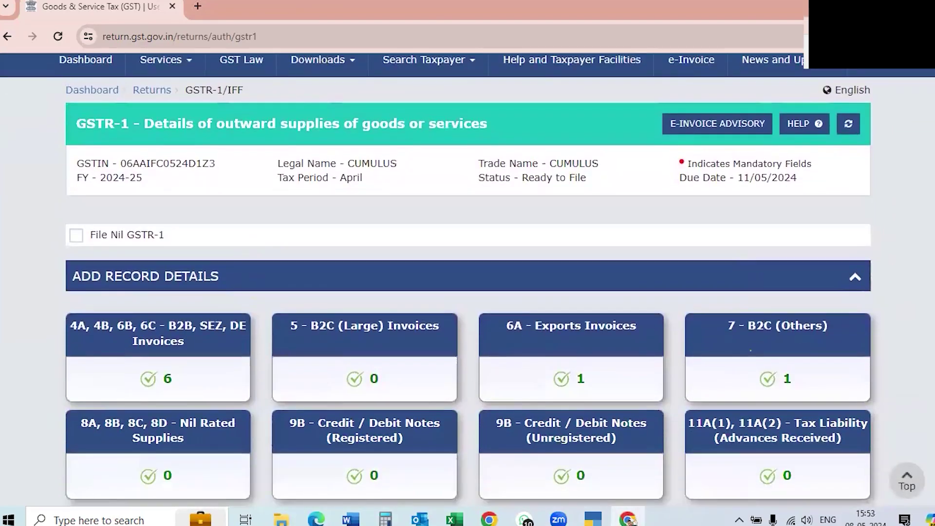
{"action": "scroll", "coordinate": [468, 287], "scroll_direction": "down", "scroll_amount": 3}
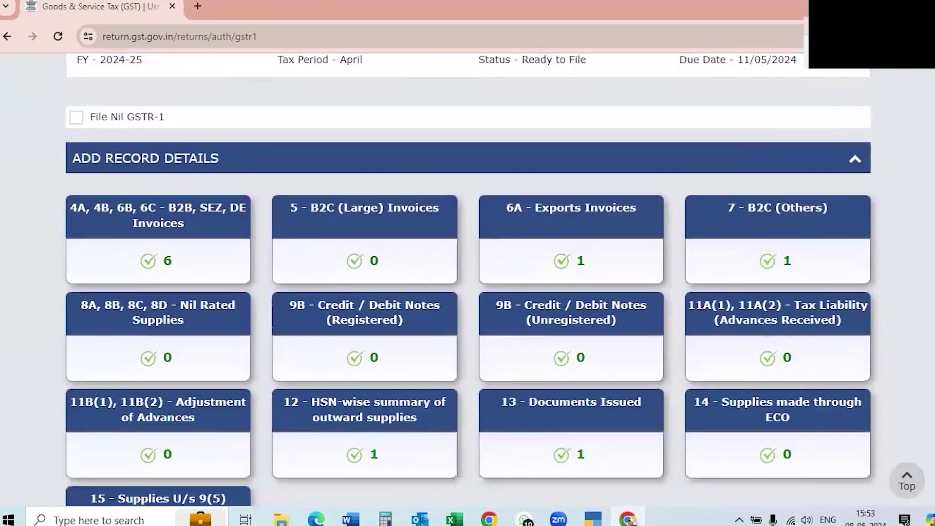
{"action": "scroll", "coordinate": [467, 288], "scroll_direction": "down", "scroll_amount": 1}
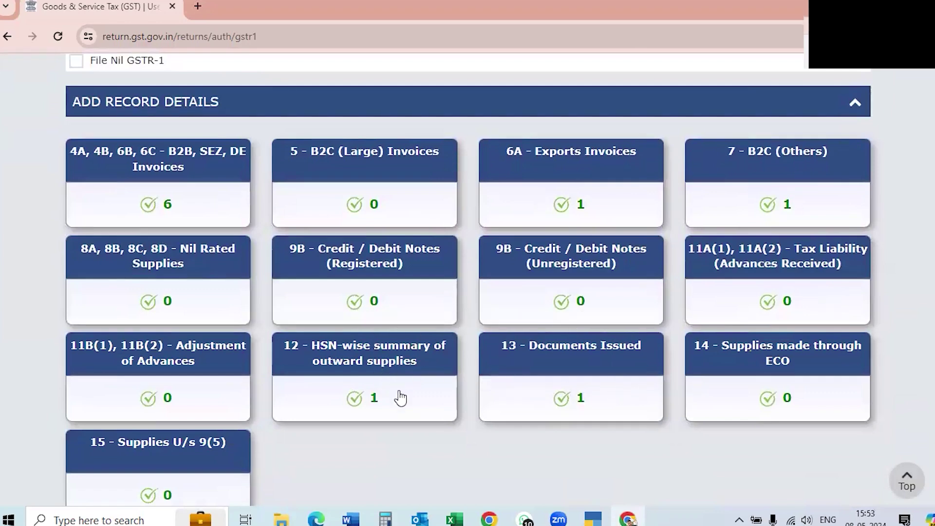
Open the HSN-wise summary and check HSN 998312 at 18%, taxable value 14,48,038.00.
{"action": "left_click", "coordinate": [380, 397]}
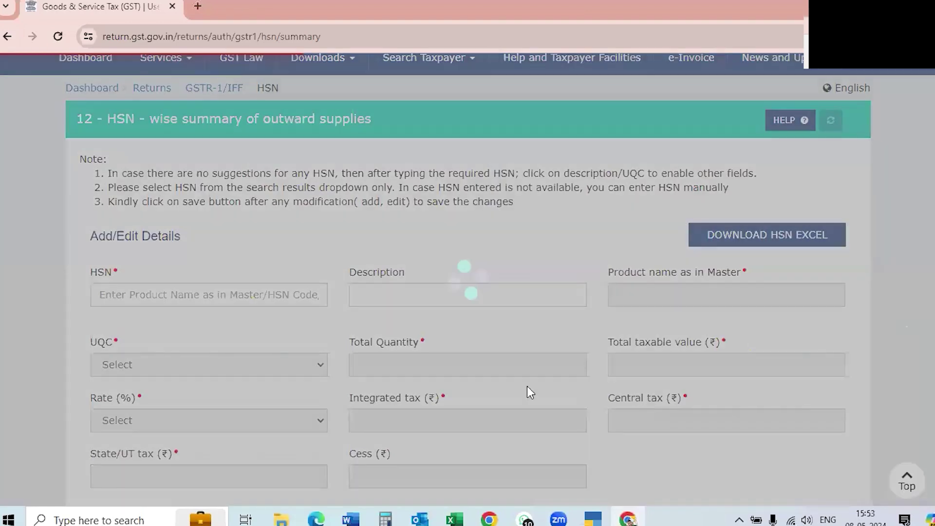
{"action": "scroll", "coordinate": [516, 382], "scroll_direction": "down", "scroll_amount": 2}
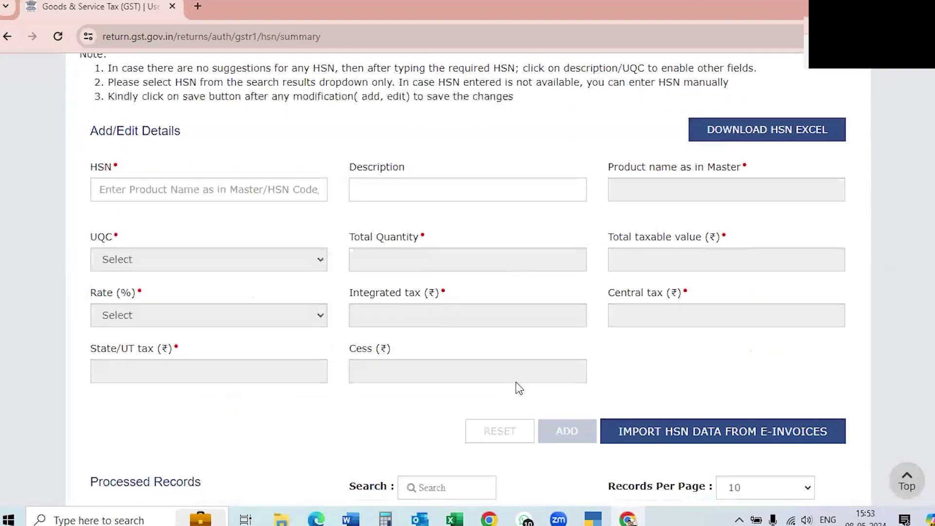
{"action": "scroll", "coordinate": [517, 384], "scroll_direction": "down", "scroll_amount": 5}
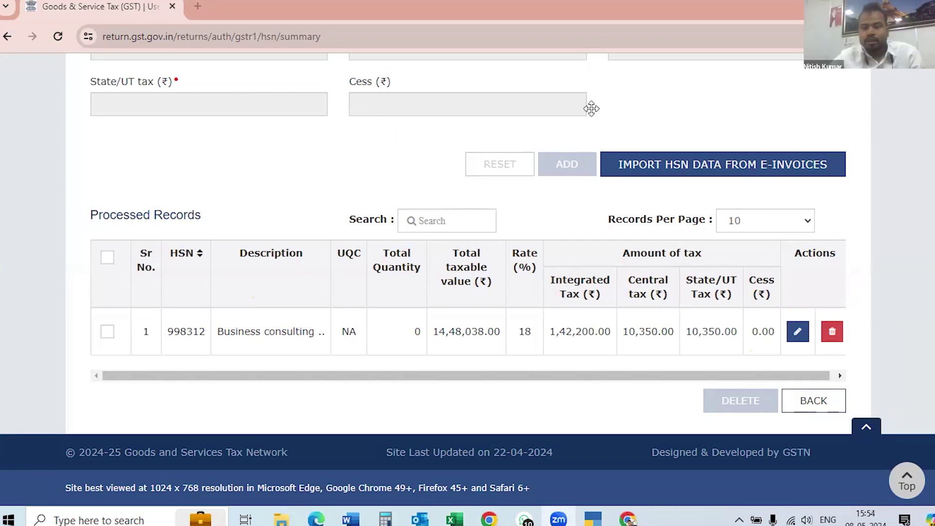
{"action": "scroll", "coordinate": [468, 279], "scroll_direction": "up", "scroll_amount": 2}
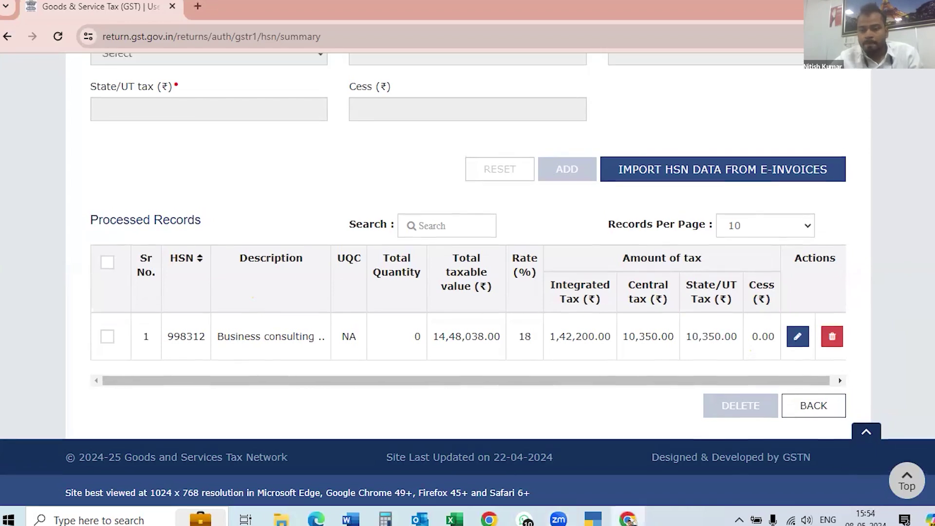
{"action": "scroll", "coordinate": [467, 280], "scroll_direction": "up", "scroll_amount": 3}
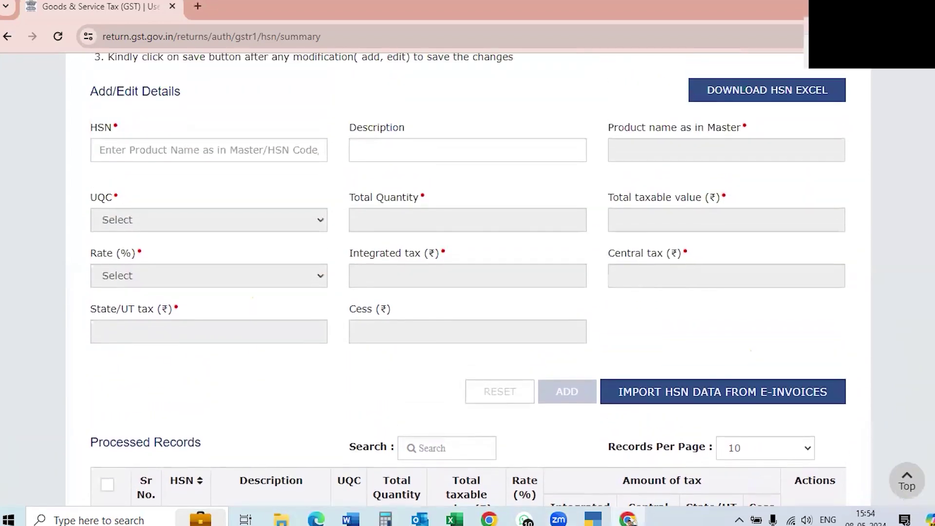
{"action": "scroll", "coordinate": [468, 280], "scroll_direction": "up", "scroll_amount": 2}
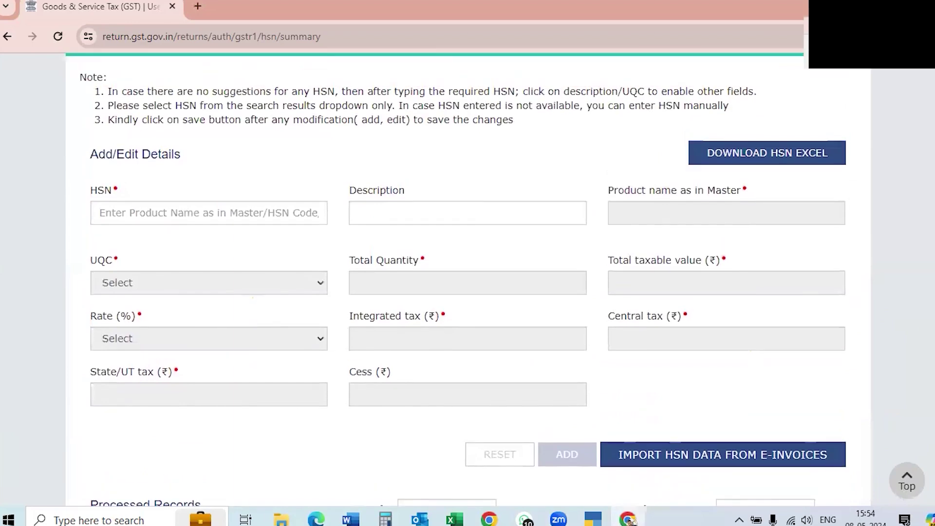
{"action": "scroll", "coordinate": [467, 280], "scroll_direction": "down", "scroll_amount": 3}
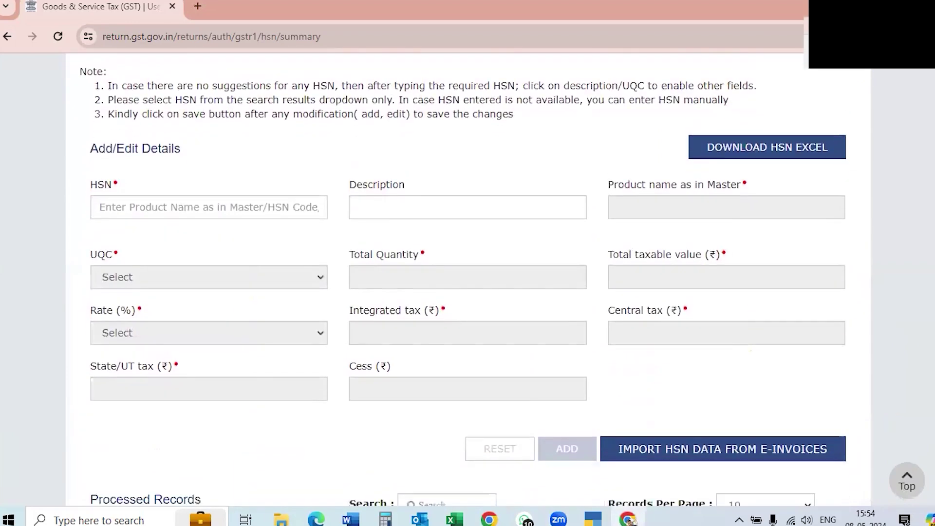
{"action": "scroll", "coordinate": [468, 280], "scroll_direction": "down", "scroll_amount": 3}
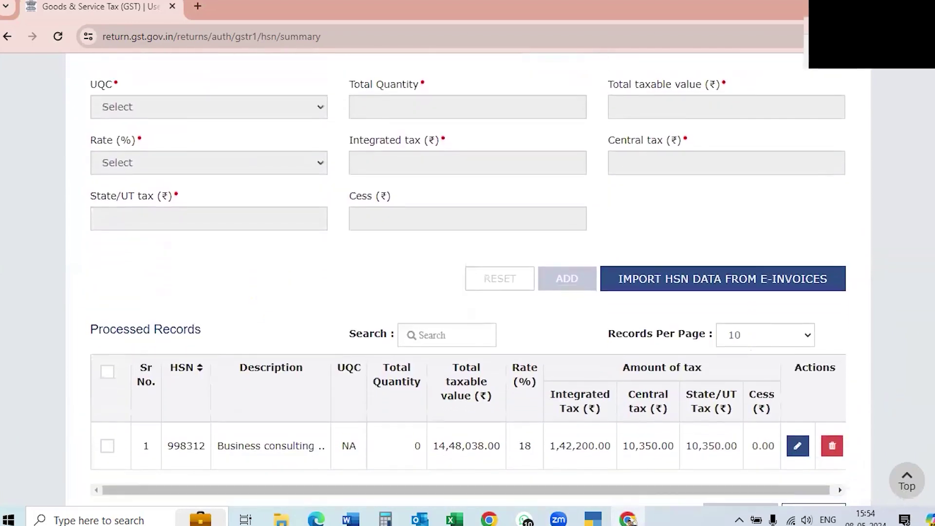
{"action": "scroll", "coordinate": [468, 280], "scroll_direction": "up", "scroll_amount": 3}
{"action": "scroll", "coordinate": [467, 280], "scroll_direction": "down", "scroll_amount": 1}
{"action": "scroll", "coordinate": [467, 280], "scroll_direction": "up", "scroll_amount": 1}
{"action": "scroll", "coordinate": [467, 280], "scroll_direction": "down", "scroll_amount": 3}
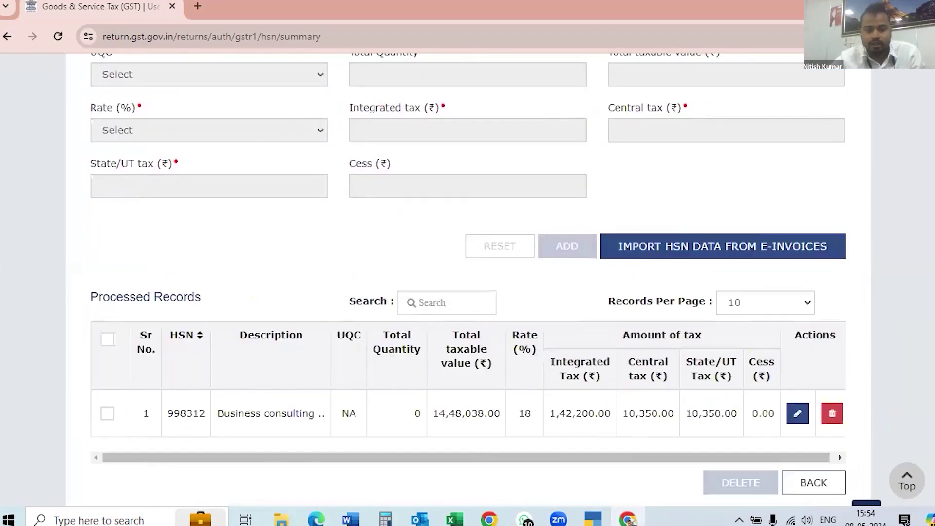
{"action": "scroll", "coordinate": [468, 280], "scroll_direction": "up", "scroll_amount": 2}
{"action": "scroll", "coordinate": [468, 280], "scroll_direction": "up", "scroll_amount": 2}
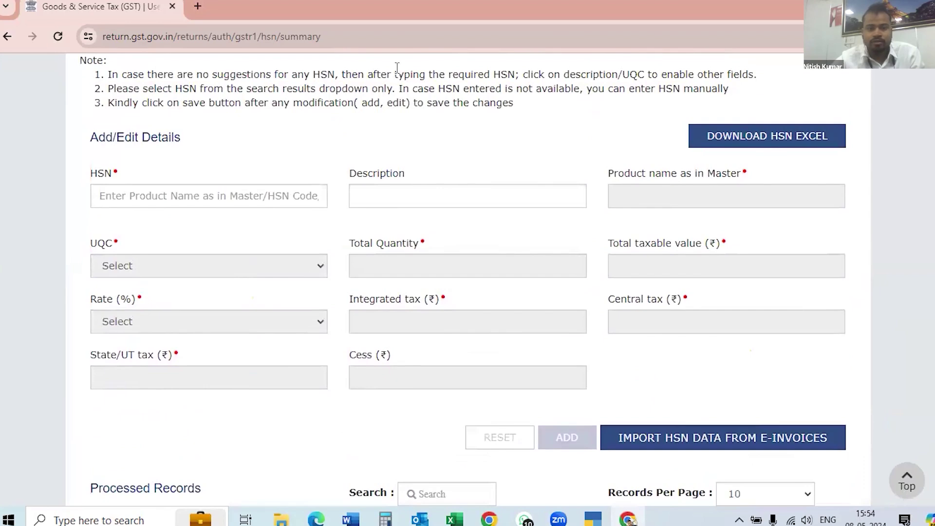
{"action": "scroll", "coordinate": [484, 287], "scroll_direction": "up", "scroll_amount": 3}
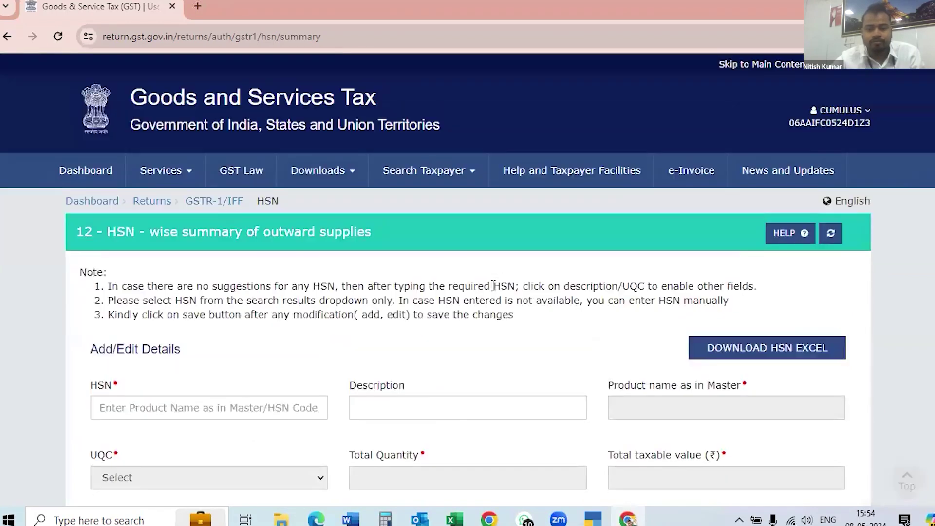
{"action": "scroll", "coordinate": [490, 287], "scroll_direction": "down", "scroll_amount": 7}
{"action": "scroll", "coordinate": [494, 285], "scroll_direction": "down", "scroll_amount": 2}
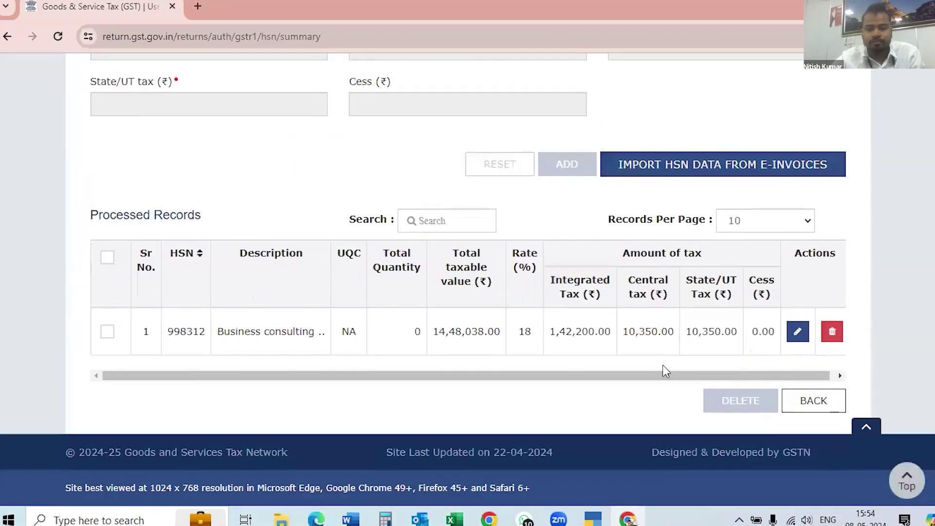
Return to the GSTR-1 record summary and open 13 - Documents Issued.
{"action": "left_click", "coordinate": [813, 403]}
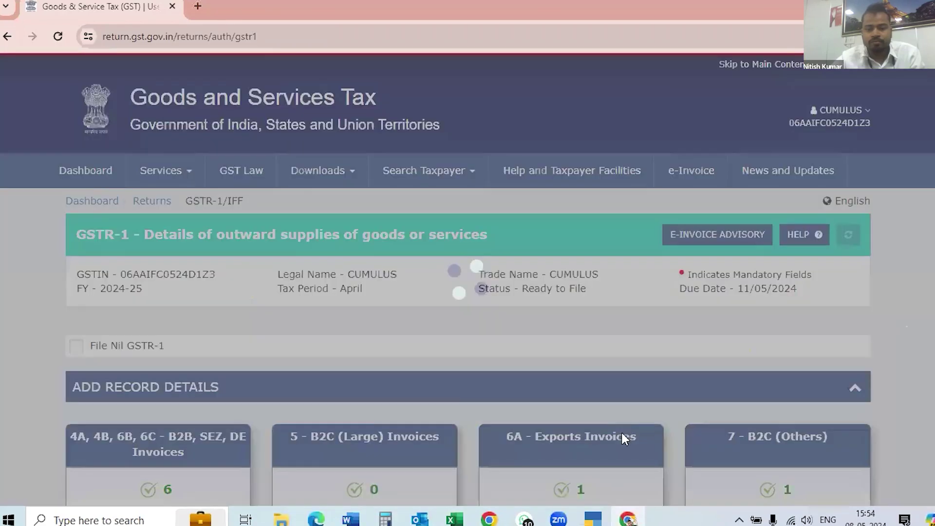
{"action": "scroll", "coordinate": [621, 428], "scroll_direction": "down", "scroll_amount": 12}
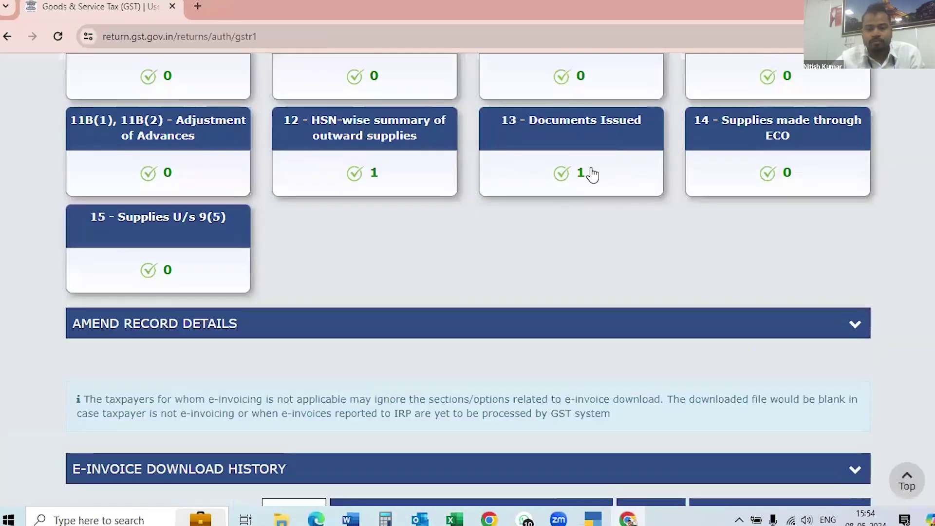
{"action": "left_click", "coordinate": [593, 173]}
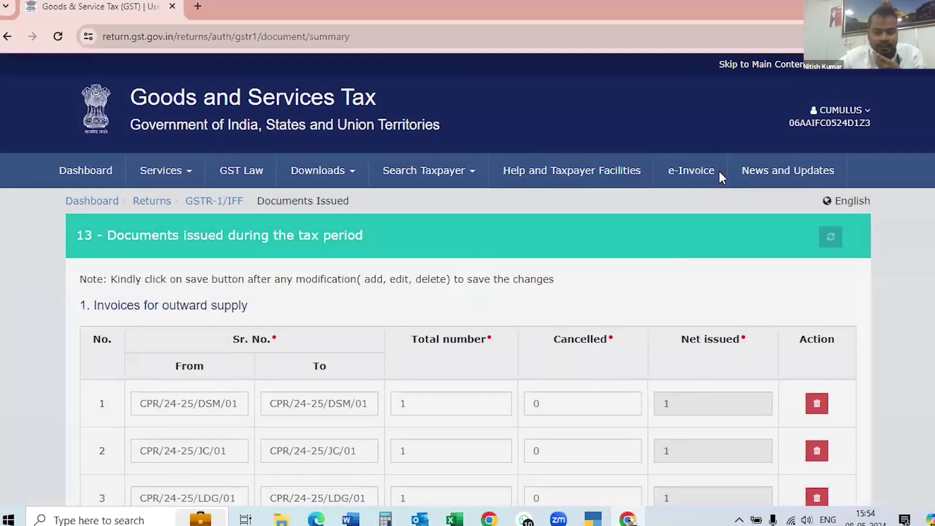
Review the eight invoice series, each 1 issued and 0 cancelled, then go back to the return.
{"action": "scroll", "coordinate": [697, 170], "scroll_direction": "down", "scroll_amount": 3}
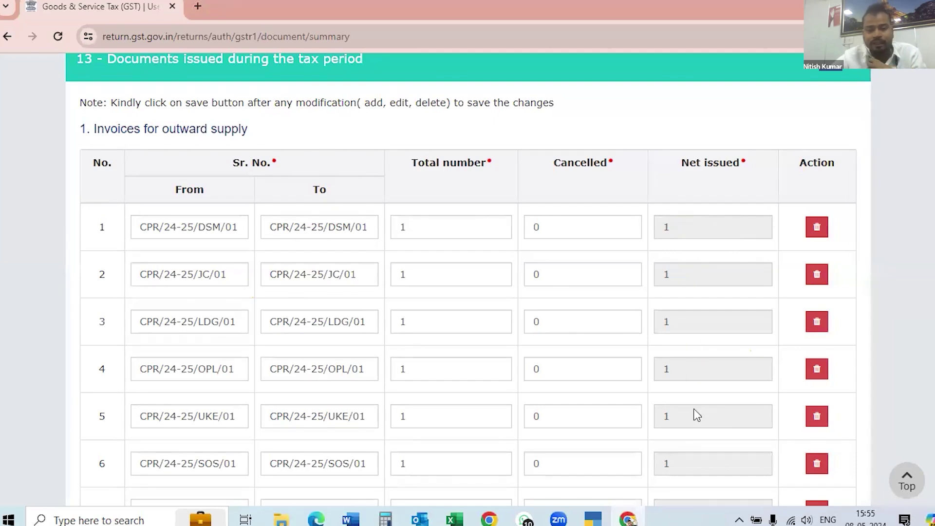
{"action": "scroll", "coordinate": [693, 409], "scroll_direction": "down", "scroll_amount": 4}
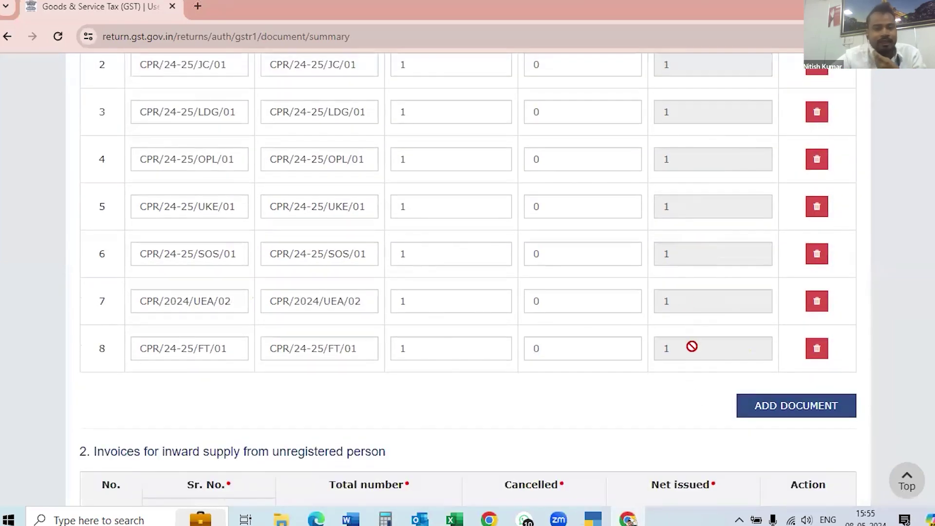
{"action": "scroll", "coordinate": [611, 282], "scroll_direction": "up", "scroll_amount": 5}
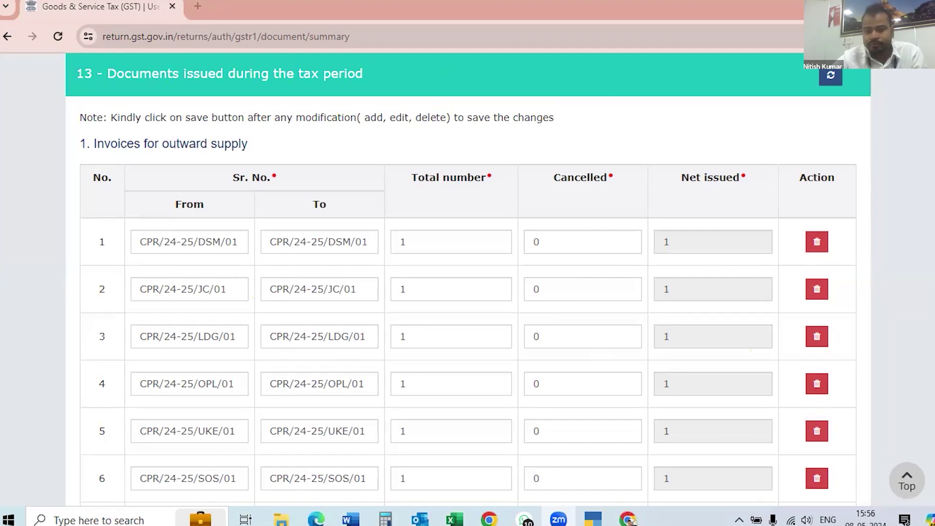
{"action": "scroll", "coordinate": [467, 287], "scroll_direction": "down", "scroll_amount": 20}
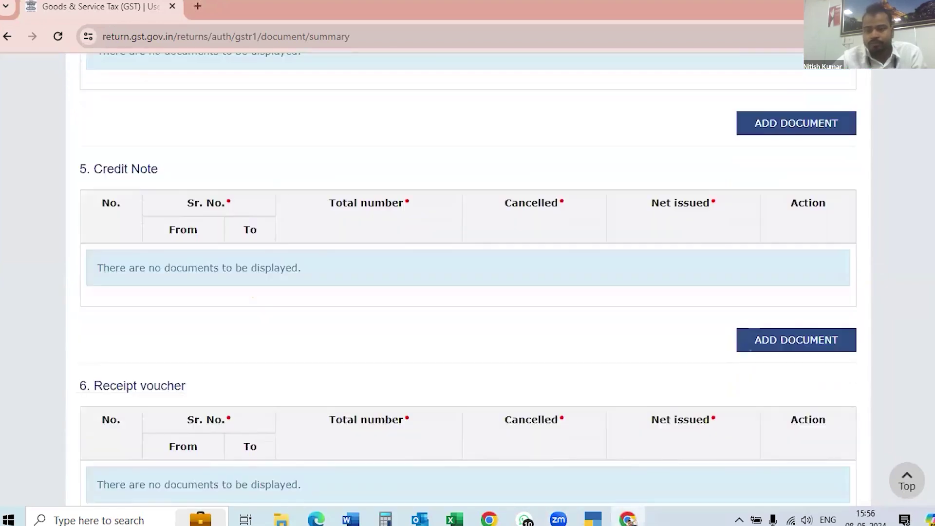
{"action": "scroll", "coordinate": [467, 288], "scroll_direction": "down", "scroll_amount": 7}
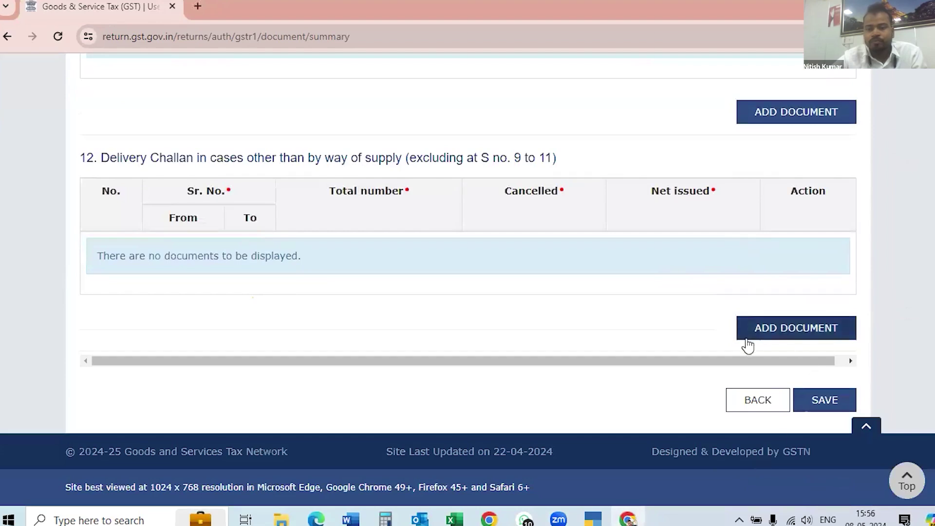
{"action": "left_click", "coordinate": [759, 400]}
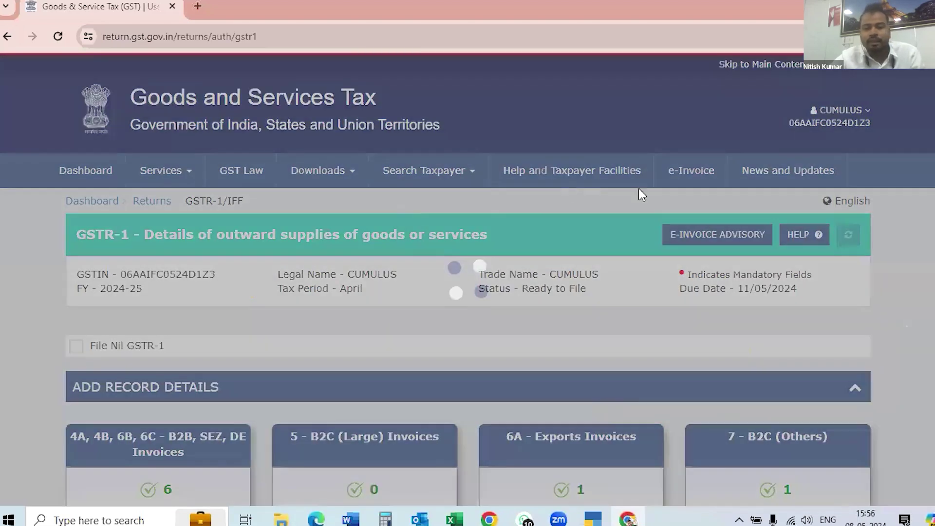
{"action": "scroll", "coordinate": [194, 174], "scroll_direction": "down", "scroll_amount": 5}
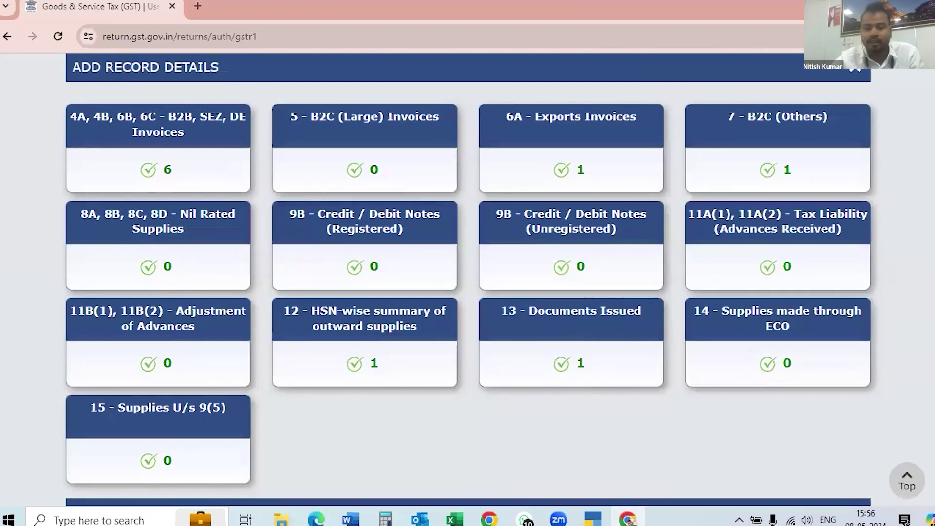
{"action": "scroll", "coordinate": [468, 278], "scroll_direction": "down", "scroll_amount": 4}
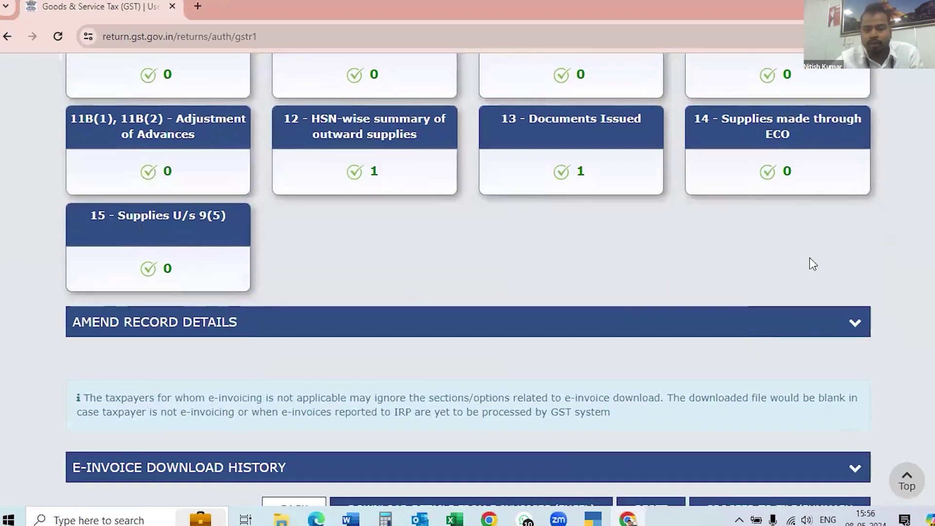
{"action": "scroll", "coordinate": [468, 278], "scroll_direction": "up", "scroll_amount": 4}
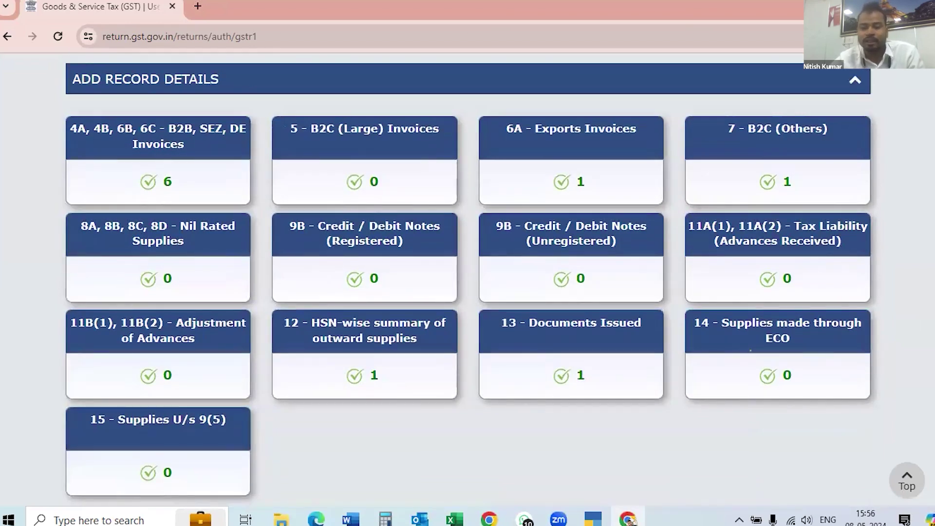
{"action": "scroll", "coordinate": [565, 314], "scroll_direction": "up", "scroll_amount": 2}
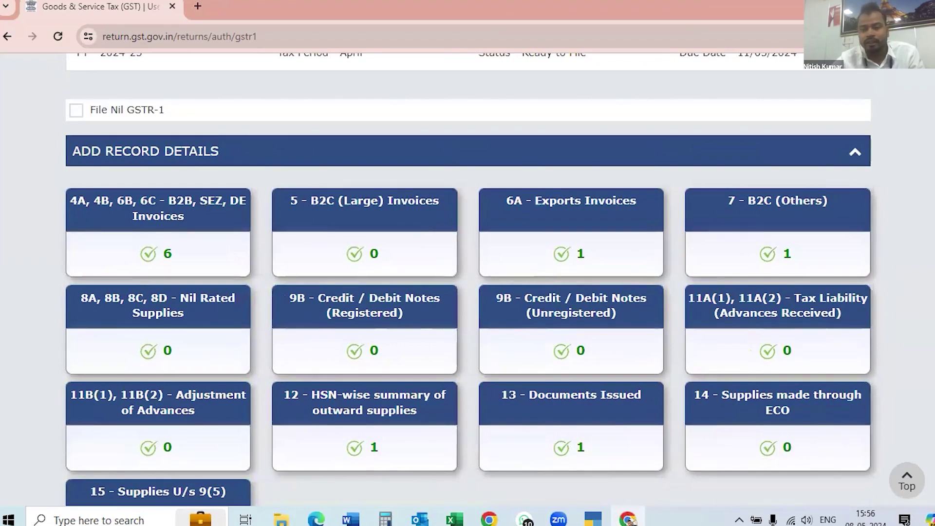
{"action": "scroll", "coordinate": [468, 280], "scroll_direction": "down", "scroll_amount": 5}
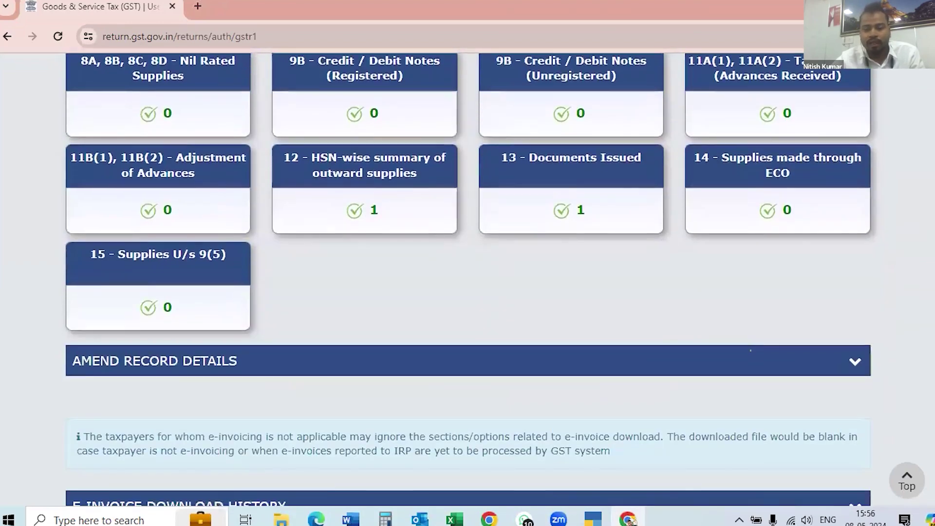
{"action": "scroll", "coordinate": [750, 383], "scroll_direction": "down", "scroll_amount": 3}
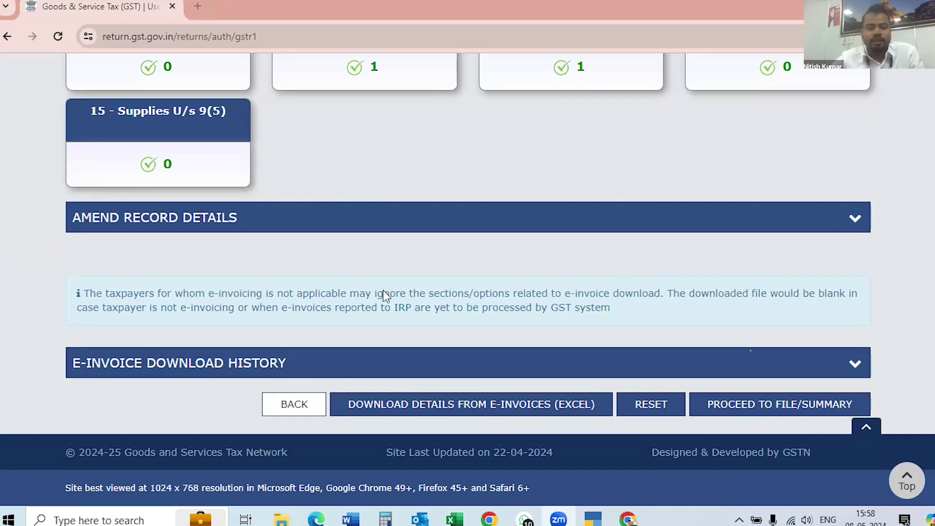
Expand Amend Record Details and confirm sections 9A through 15A all show 0 records.
{"action": "left_click", "coordinate": [855, 217]}
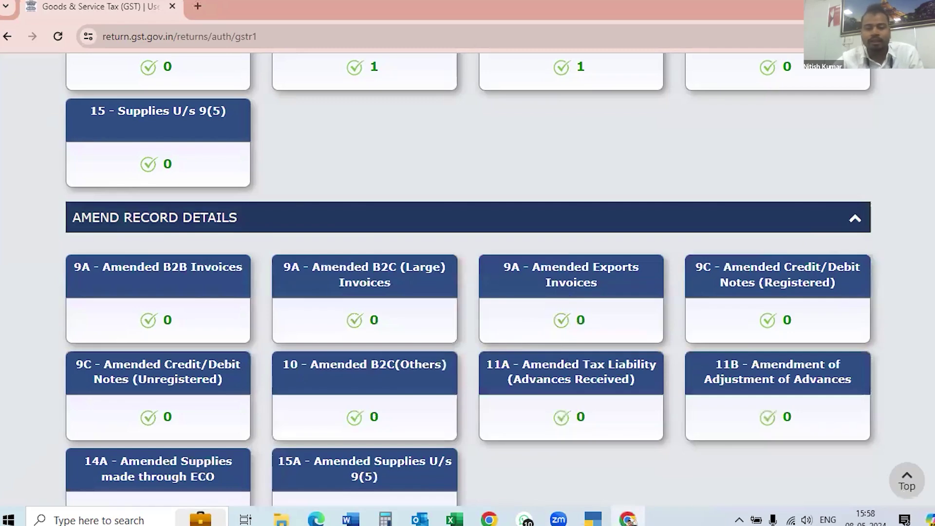
{"action": "scroll", "coordinate": [467, 277], "scroll_direction": "down", "scroll_amount": 3}
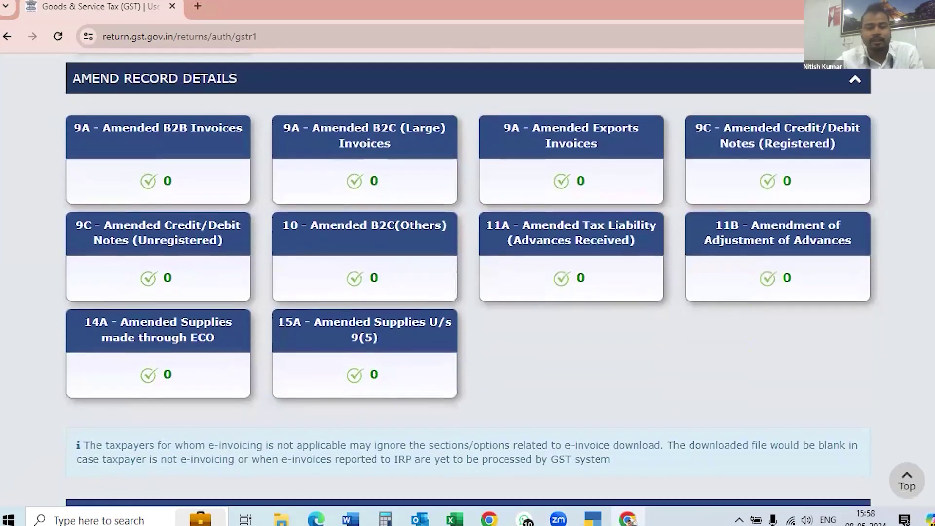
{"action": "scroll", "coordinate": [468, 278], "scroll_direction": "up", "scroll_amount": 1}
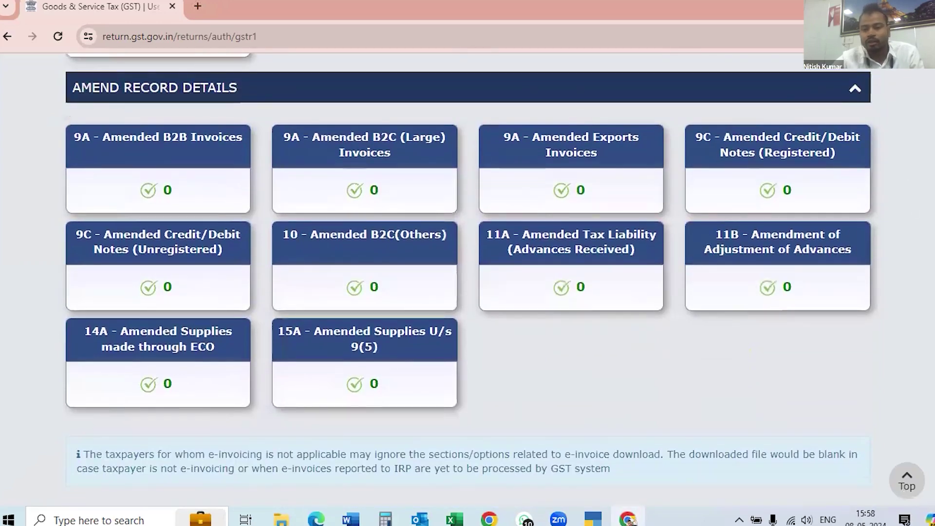
{"action": "scroll", "coordinate": [686, 404], "scroll_direction": "down", "scroll_amount": 3}
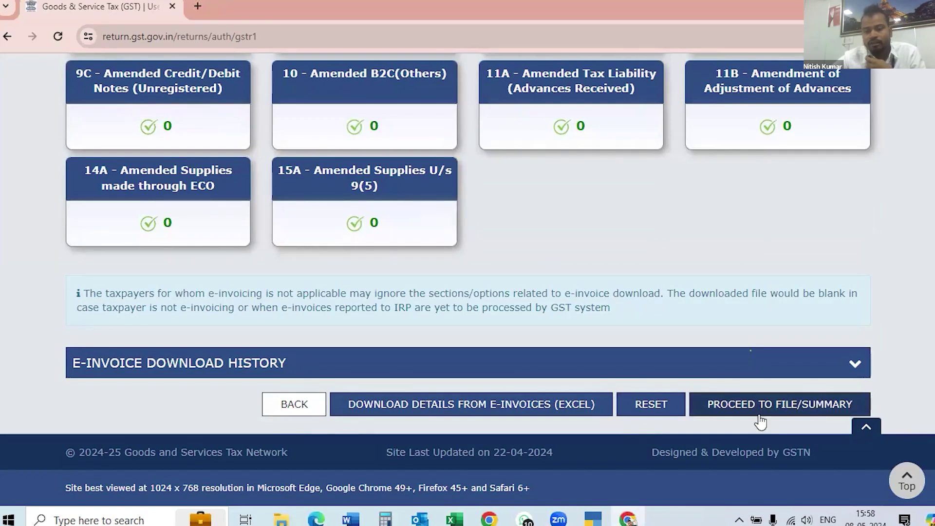
Open the consolidated summary and review Exports 5,43,038.00 and B2C Others 1,80,000.00 with 32,400.00 tax.
{"action": "left_click", "coordinate": [752, 403]}
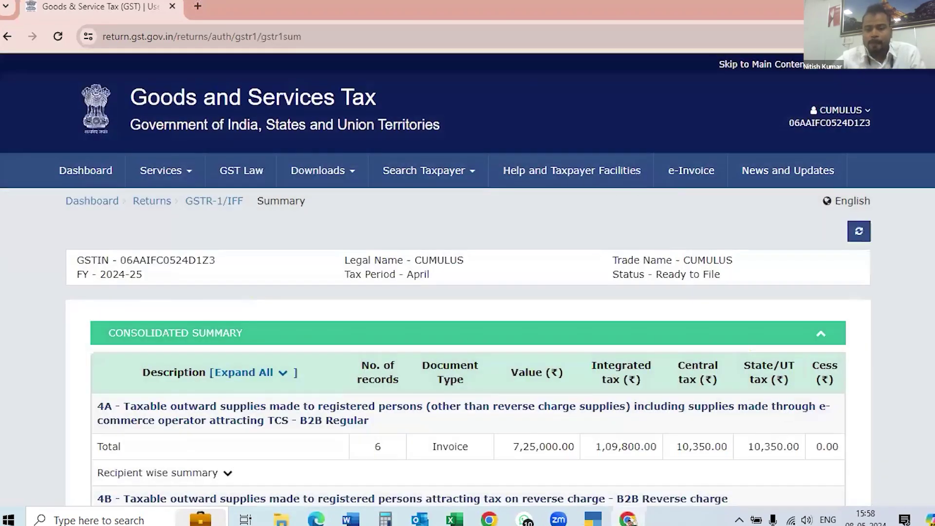
{"action": "scroll", "coordinate": [467, 280], "scroll_direction": "down", "scroll_amount": 5}
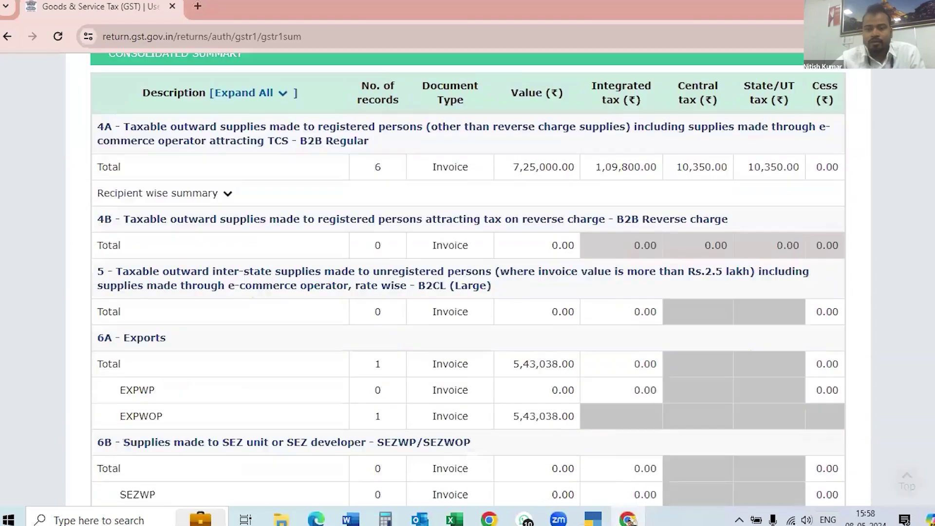
{"action": "scroll", "coordinate": [468, 280], "scroll_direction": "up", "scroll_amount": 2}
{"action": "scroll", "coordinate": [468, 280], "scroll_direction": "down", "scroll_amount": 1}
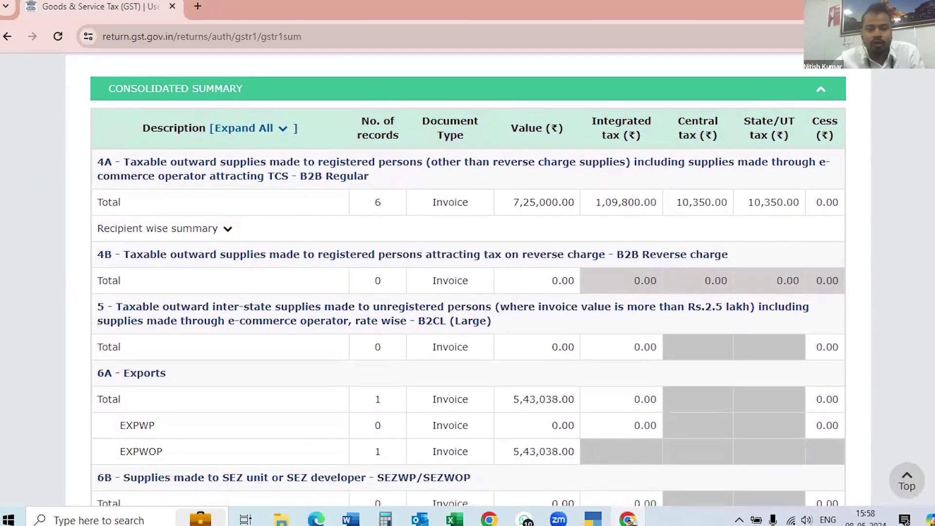
{"action": "scroll", "coordinate": [468, 280], "scroll_direction": "down", "scroll_amount": 1}
{"action": "scroll", "coordinate": [468, 280], "scroll_direction": "up", "scroll_amount": 4}
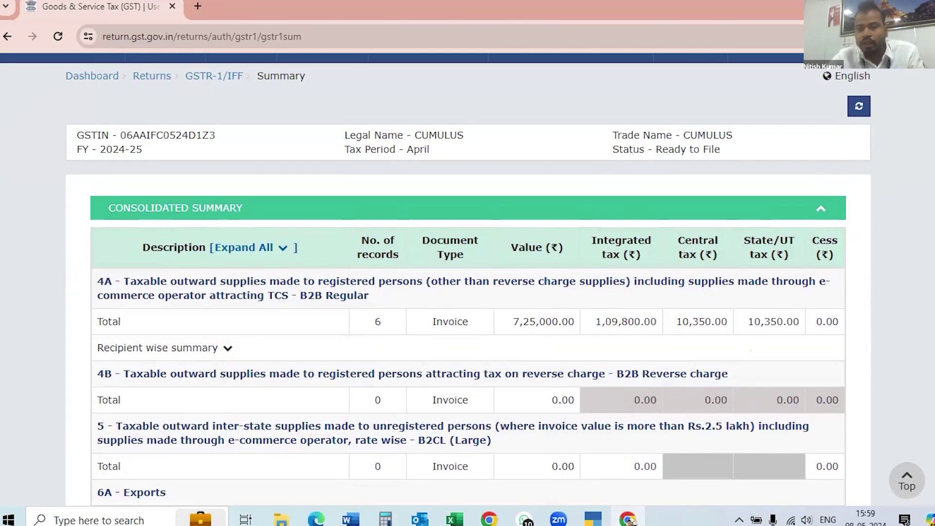
{"action": "scroll", "coordinate": [468, 278], "scroll_direction": "down", "scroll_amount": 3}
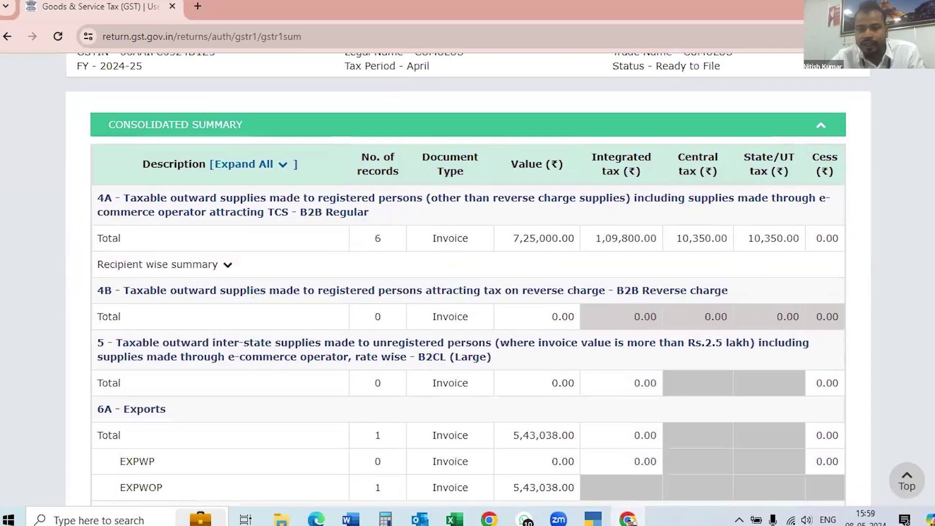
{"action": "scroll", "coordinate": [780, 106], "scroll_direction": "down", "scroll_amount": 1}
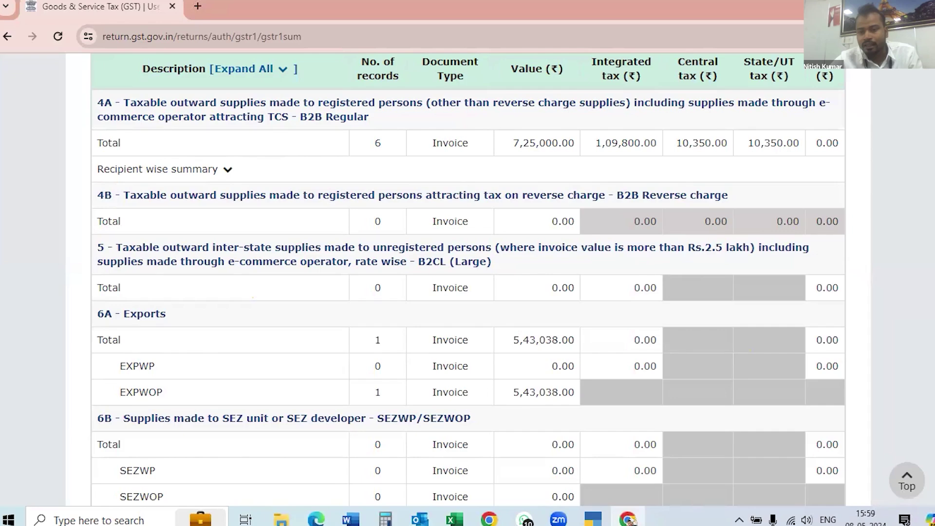
{"action": "scroll", "coordinate": [468, 279], "scroll_direction": "down", "scroll_amount": 4}
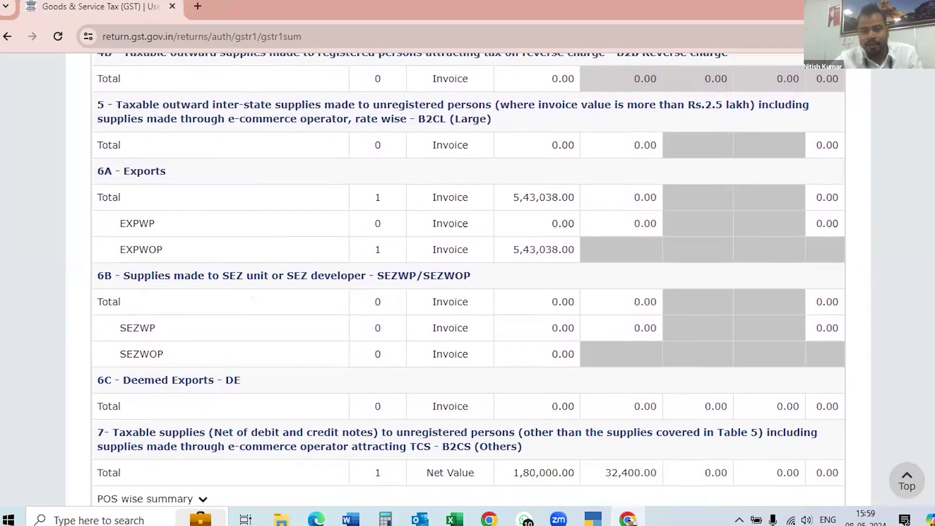
{"action": "scroll", "coordinate": [468, 279], "scroll_direction": "down", "scroll_amount": 1}
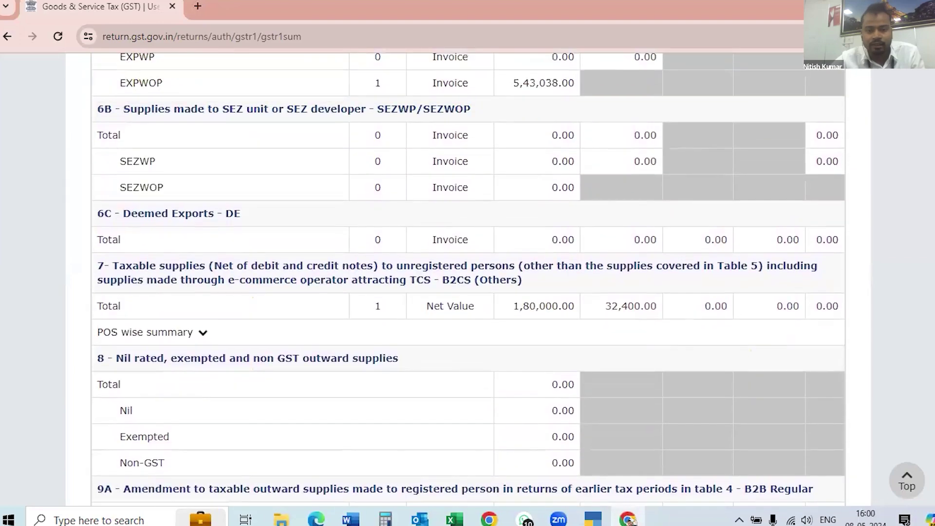
{"action": "scroll", "coordinate": [467, 282], "scroll_direction": "down", "scroll_amount": 10}
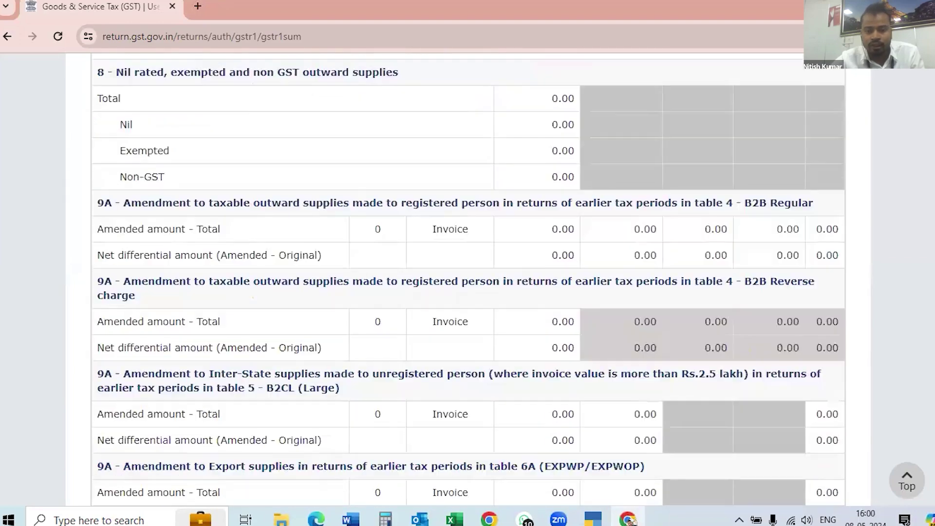
{"action": "scroll", "coordinate": [467, 283], "scroll_direction": "down", "scroll_amount": 15}
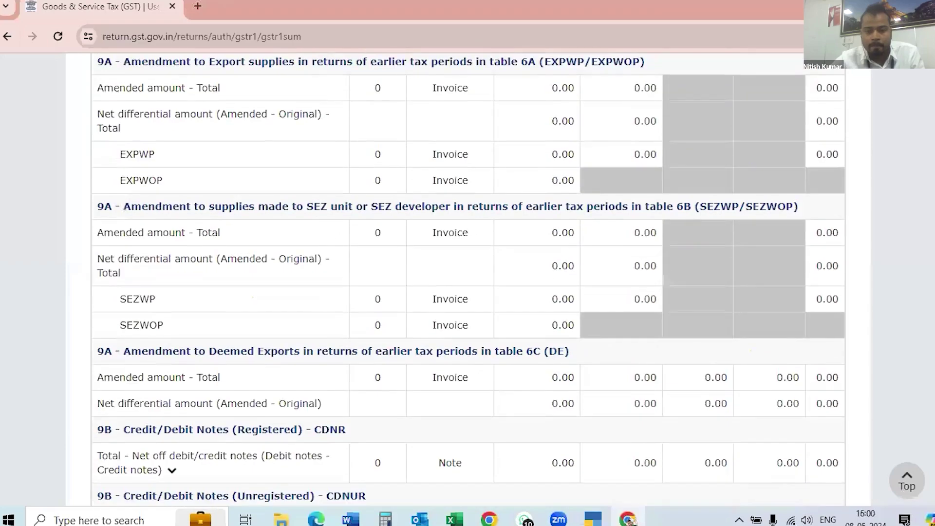
{"action": "scroll", "coordinate": [467, 282], "scroll_direction": "up", "scroll_amount": 6}
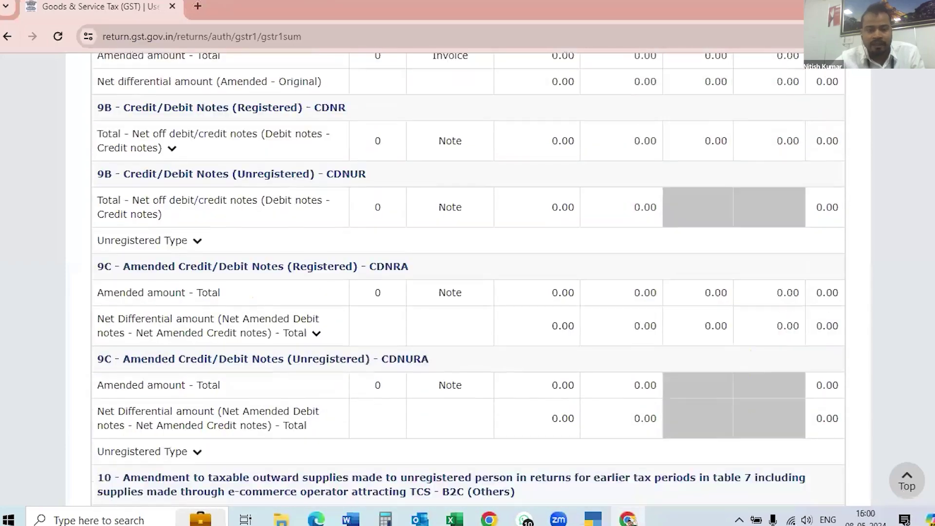
{"action": "scroll", "coordinate": [467, 282], "scroll_direction": "down", "scroll_amount": 3}
{"action": "scroll", "coordinate": [468, 282], "scroll_direction": "up", "scroll_amount": 4}
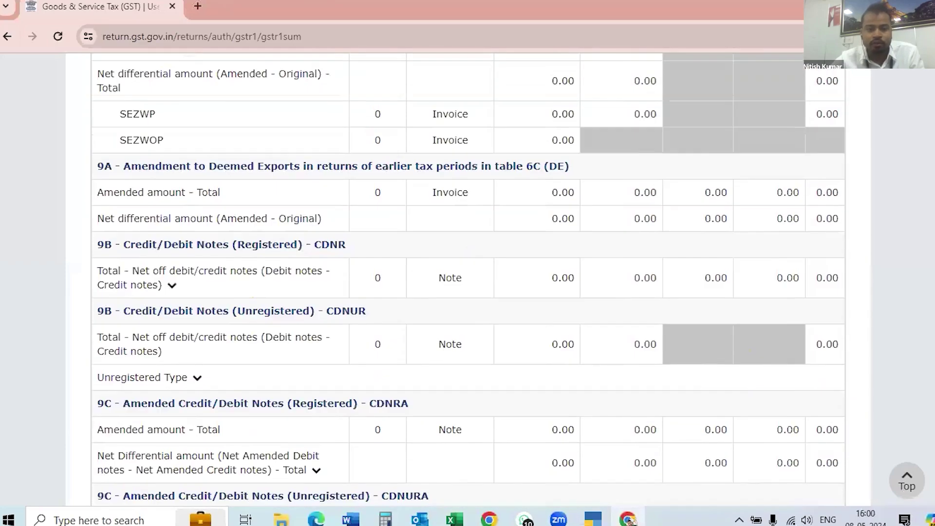
{"action": "scroll", "coordinate": [467, 282], "scroll_direction": "down", "scroll_amount": 2}
{"action": "scroll", "coordinate": [467, 282], "scroll_direction": "up", "scroll_amount": 2}
{"action": "scroll", "coordinate": [468, 282], "scroll_direction": "down", "scroll_amount": 6}
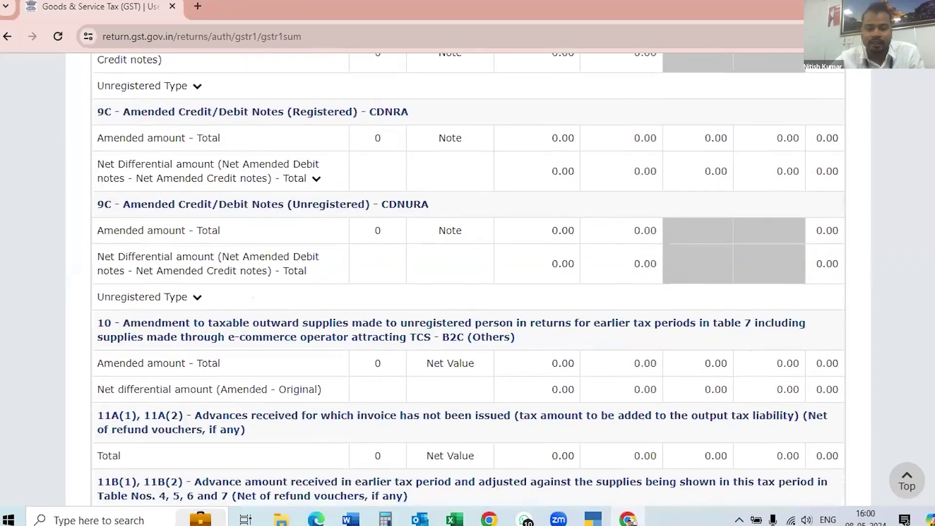
{"action": "scroll", "coordinate": [467, 282], "scroll_direction": "down", "scroll_amount": 10}
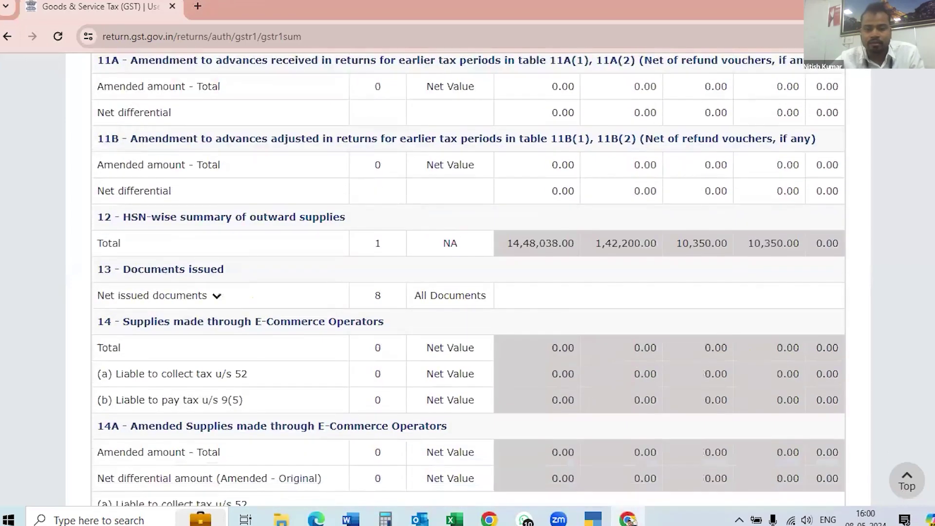
{"action": "scroll", "coordinate": [468, 283], "scroll_direction": "down", "scroll_amount": 5}
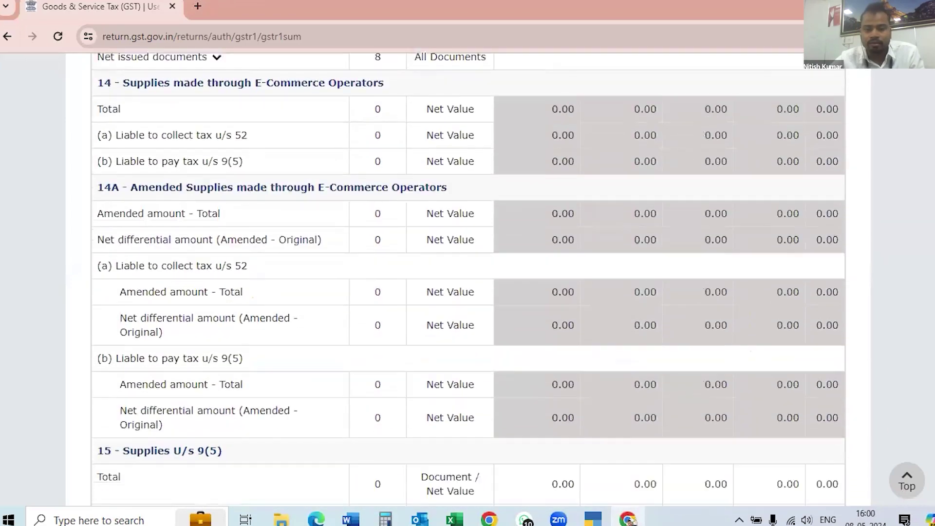
{"action": "scroll", "coordinate": [149, 321], "scroll_direction": "up", "scroll_amount": 6}
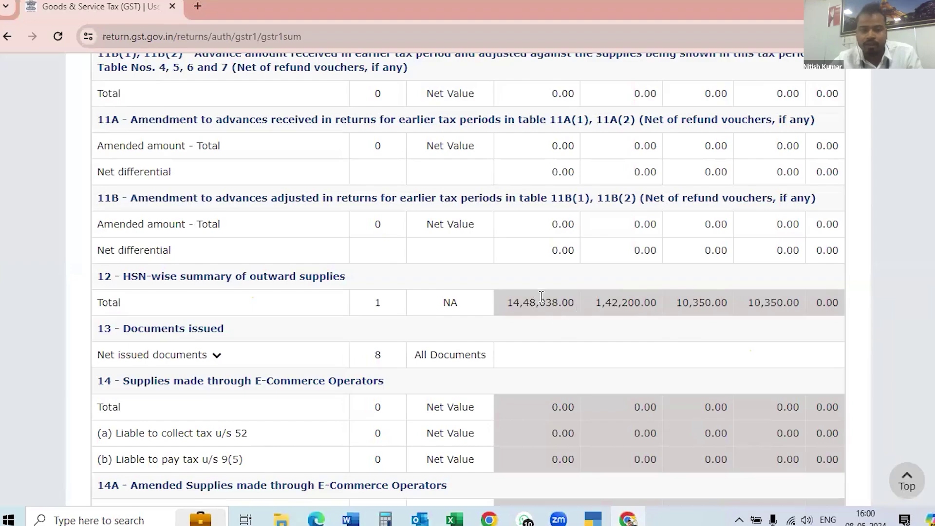
{"action": "scroll", "coordinate": [468, 280], "scroll_direction": "down", "scroll_amount": 15}
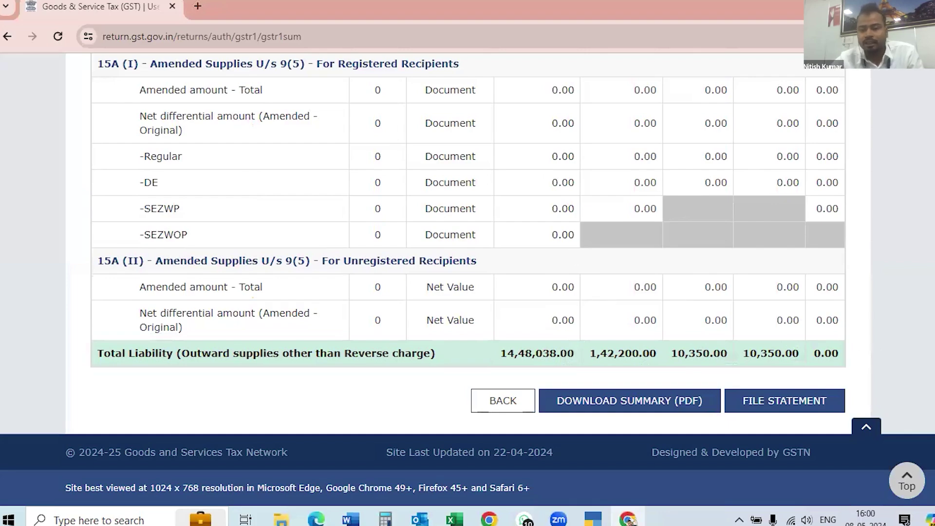
{"action": "scroll", "coordinate": [467, 280], "scroll_direction": "up", "scroll_amount": 15}
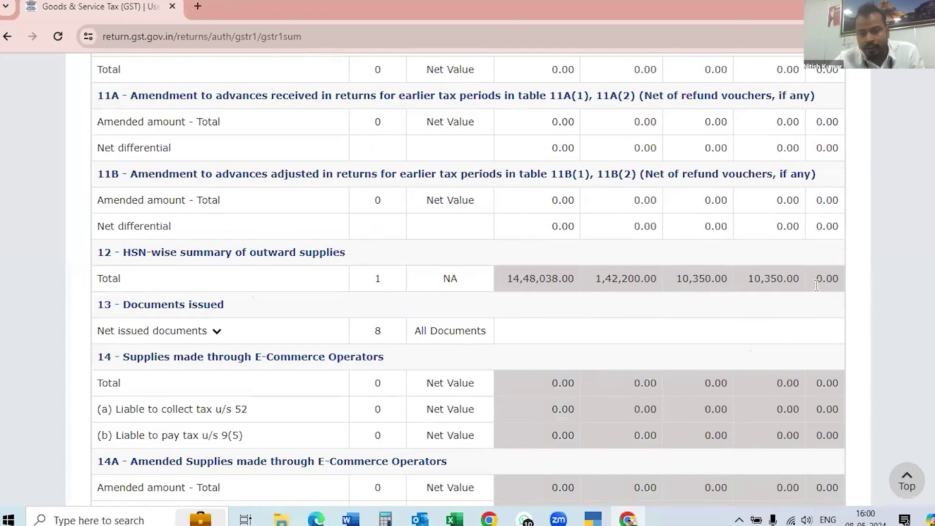
{"action": "scroll", "coordinate": [647, 422], "scroll_direction": "down", "scroll_amount": 10}
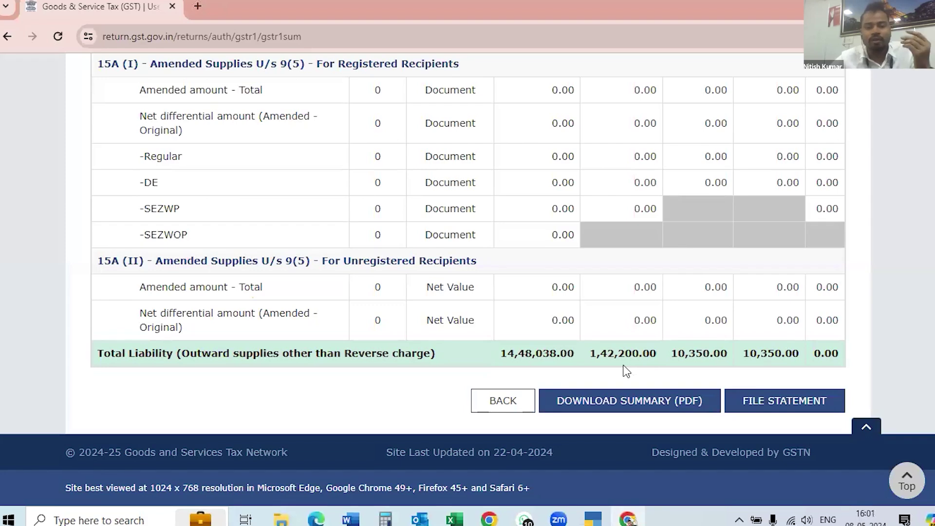
{"action": "left_click", "coordinate": [775, 405]}
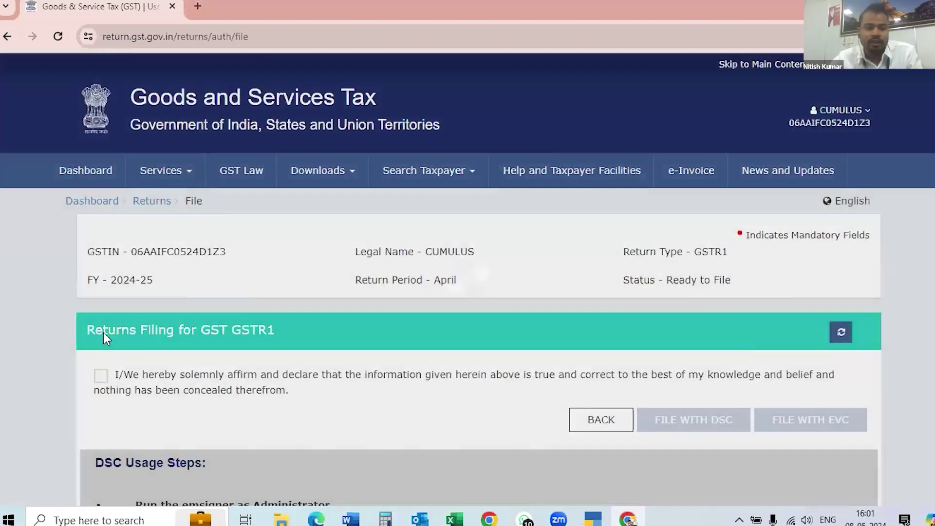
{"action": "scroll", "coordinate": [102, 341], "scroll_direction": "down", "scroll_amount": 1}
{"action": "left_click", "coordinate": [102, 347]}
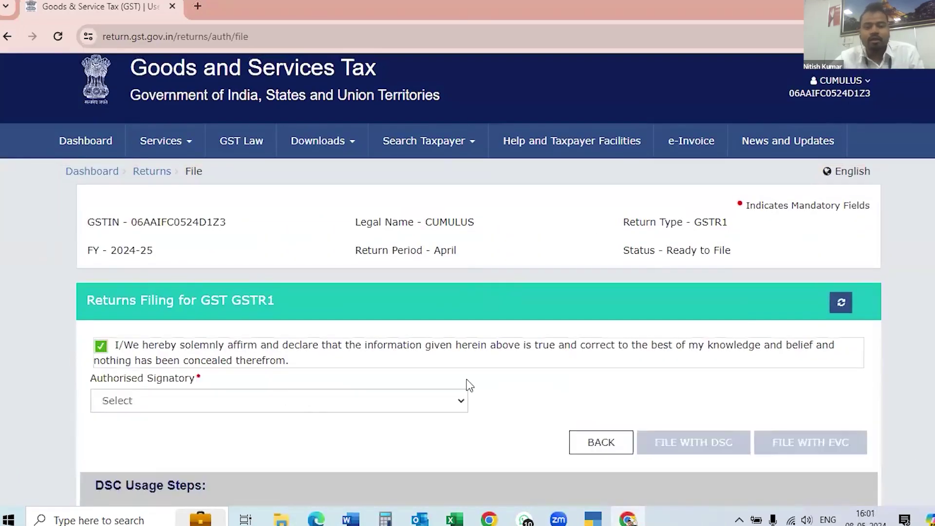
{"action": "scroll", "coordinate": [677, 397], "scroll_direction": "down", "scroll_amount": 2}
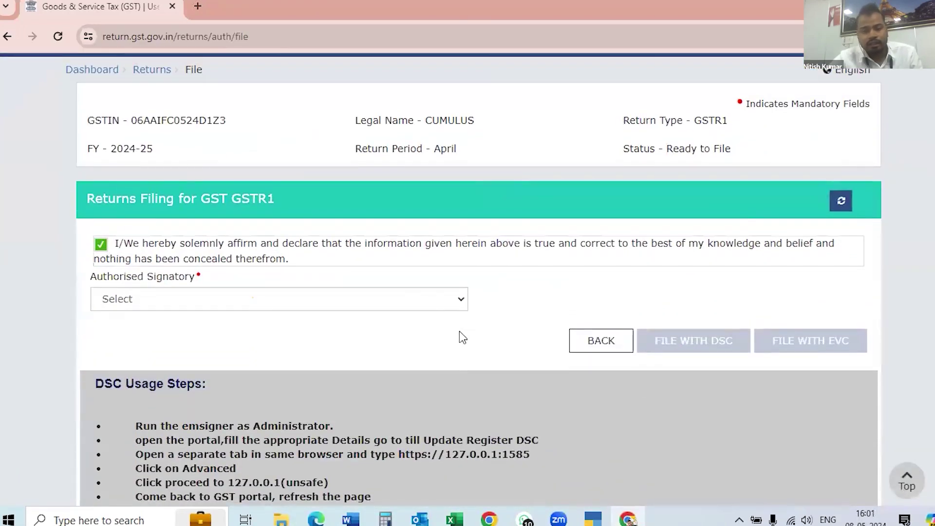
{"action": "left_click", "coordinate": [460, 298]}
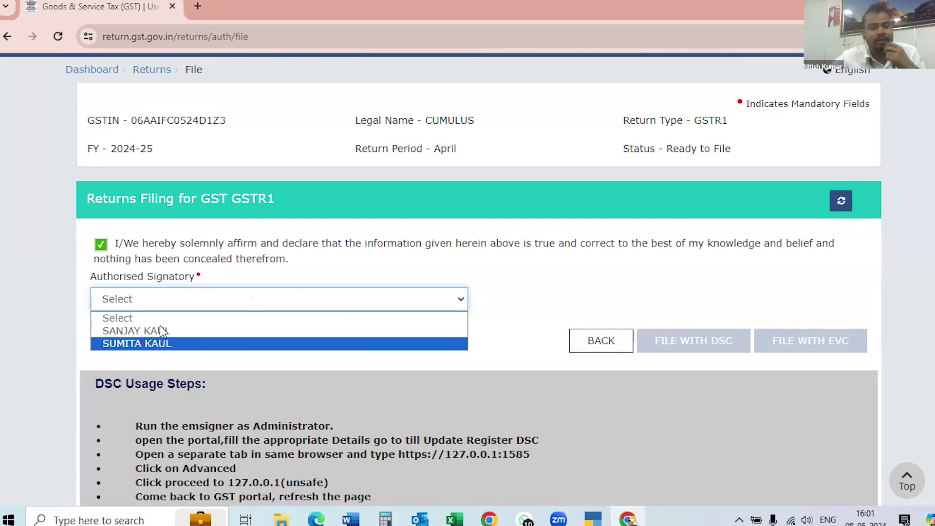
{"action": "left_click", "coordinate": [145, 329]}
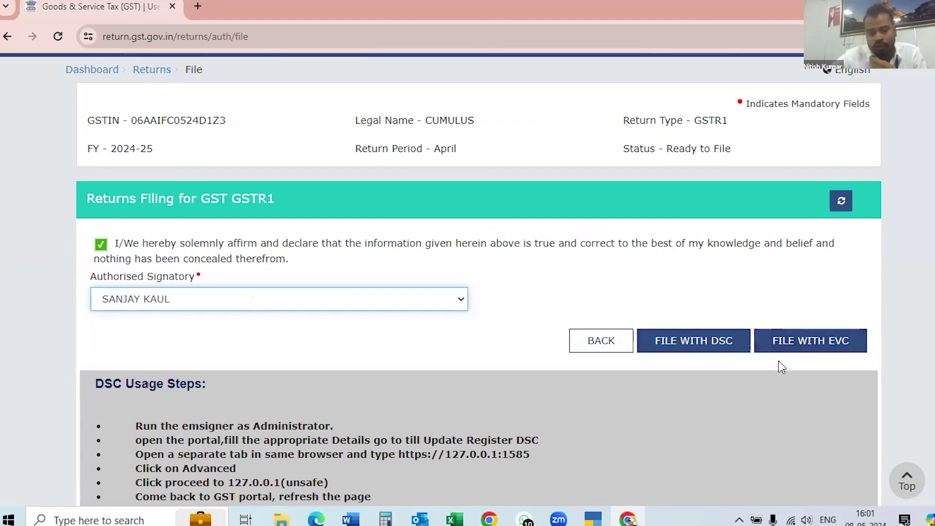
{"action": "scroll", "coordinate": [703, 422], "scroll_direction": "down", "scroll_amount": 3}
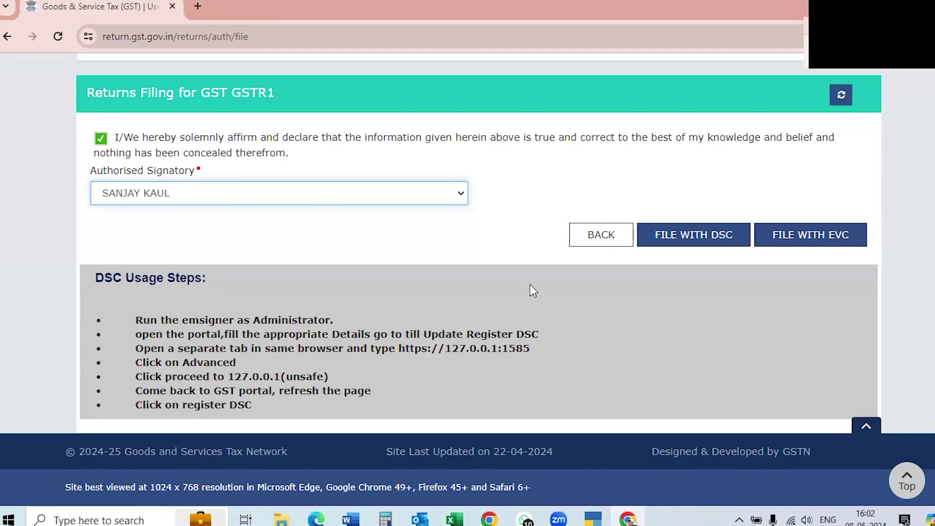
{"action": "scroll", "coordinate": [391, 84], "scroll_direction": "up", "scroll_amount": 2}
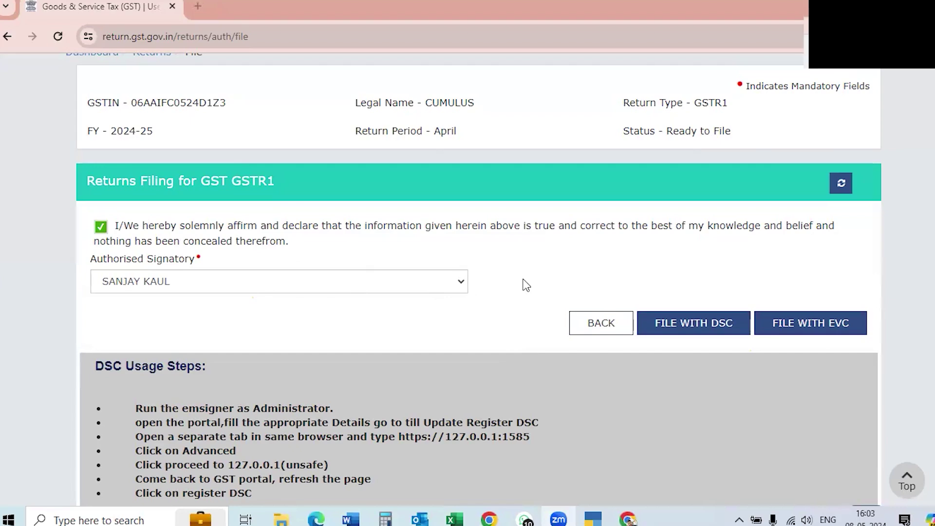
Start filing April's GSTR-1 with EVC and place the cursor in the OTP field.
{"action": "left_click", "coordinate": [805, 327]}
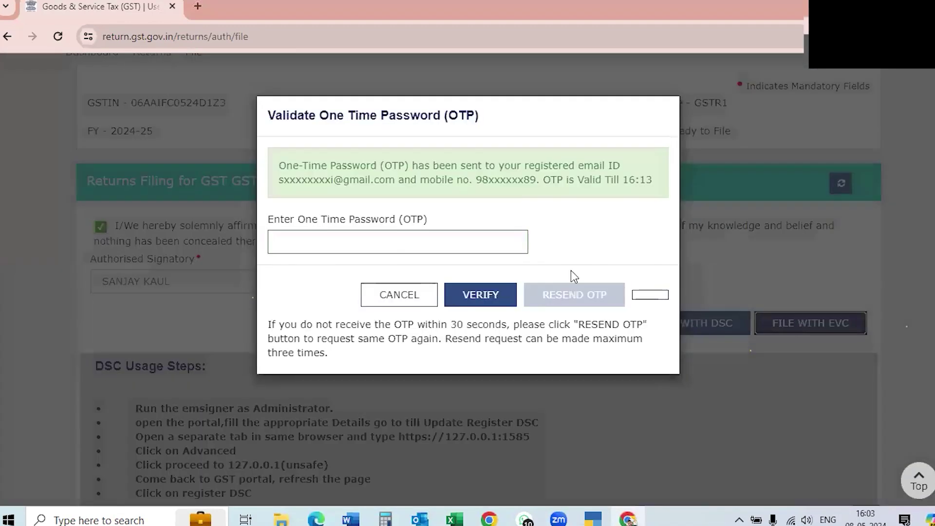
{"action": "left_click", "coordinate": [295, 242]}
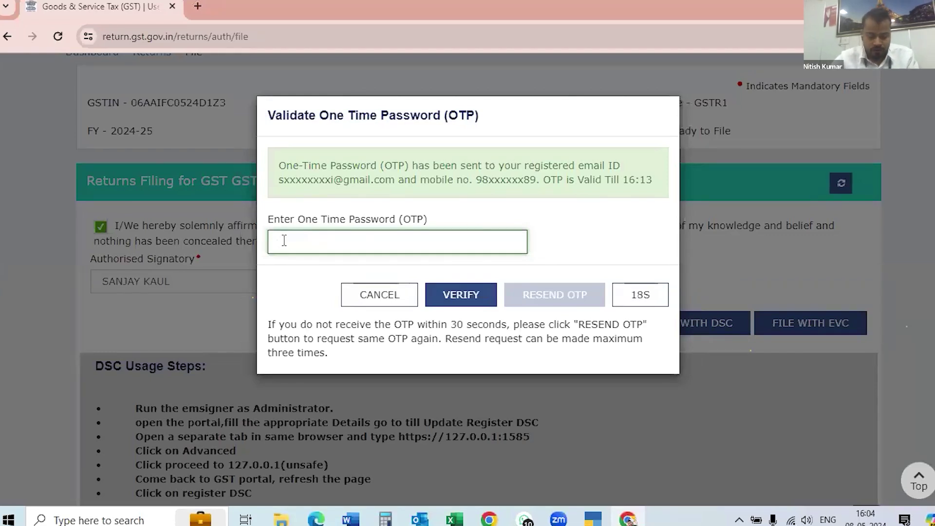
{"action": "left_click", "coordinate": [299, 237]}
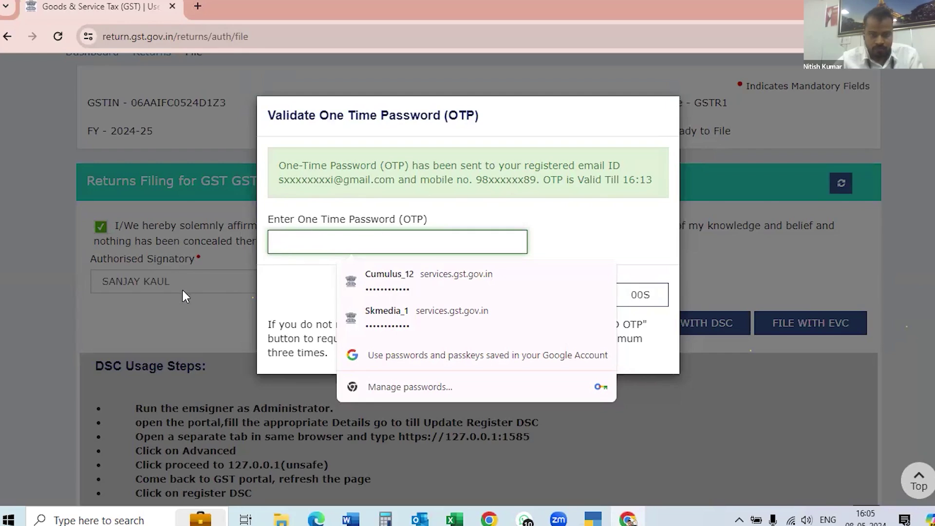
Dismiss the expired OTP dialog and request a fresh EVC OTP valid till 16:15.
{"action": "left_click", "coordinate": [201, 313]}
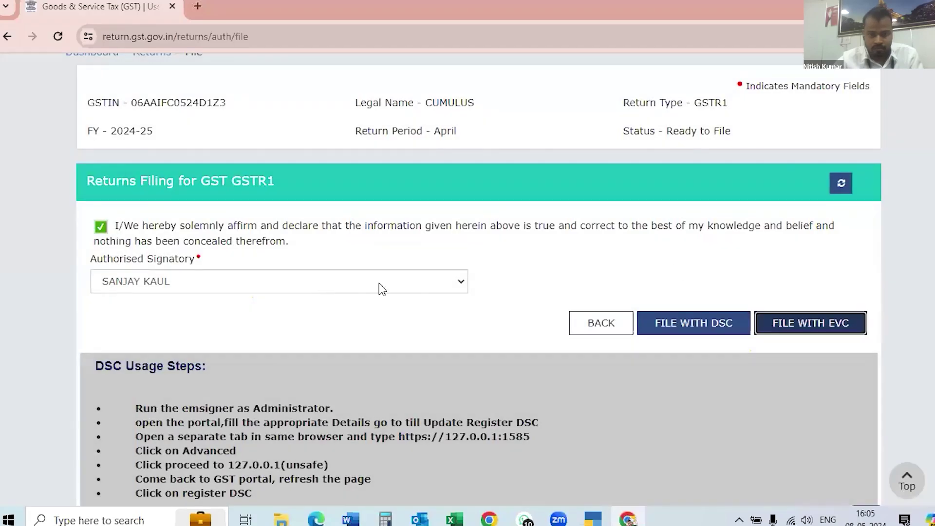
{"action": "left_click", "coordinate": [817, 326]}
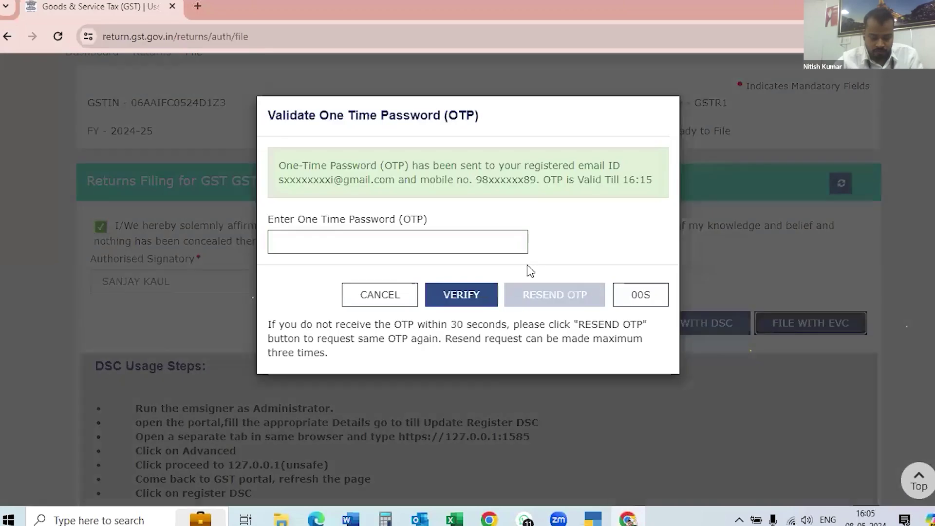
{"action": "left_click", "coordinate": [298, 235]}
{"action": "left_click", "coordinate": [298, 237]}
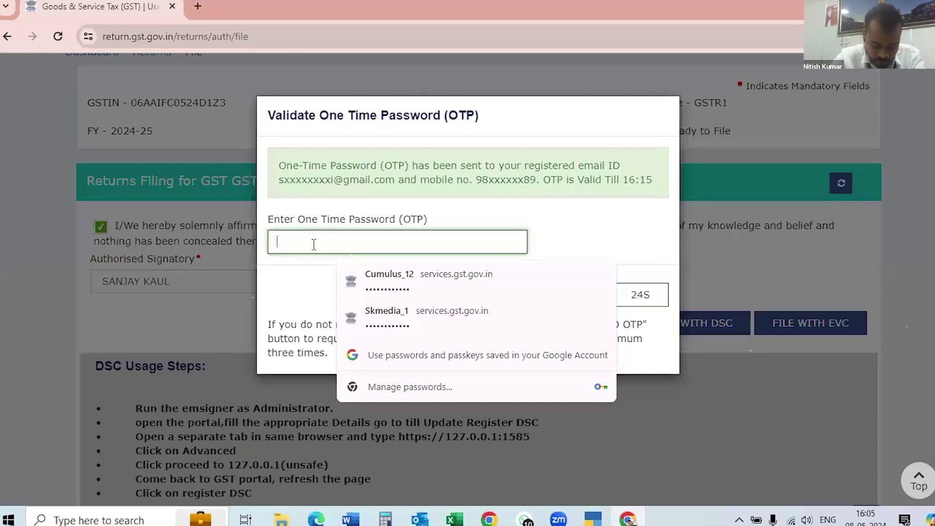
Enter the received OTP, correcting the mistyped digits.
{"action": "type", "text": "••"}
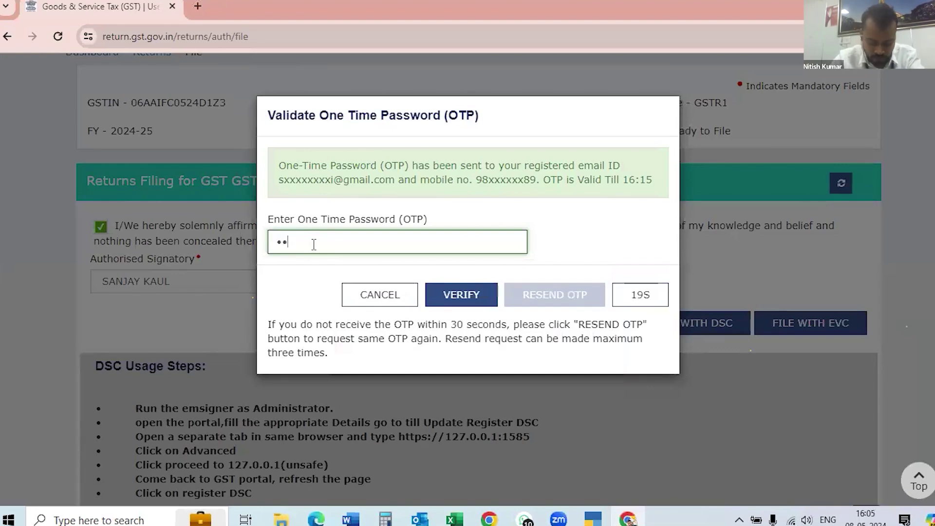
{"action": "type", "text": "•"}
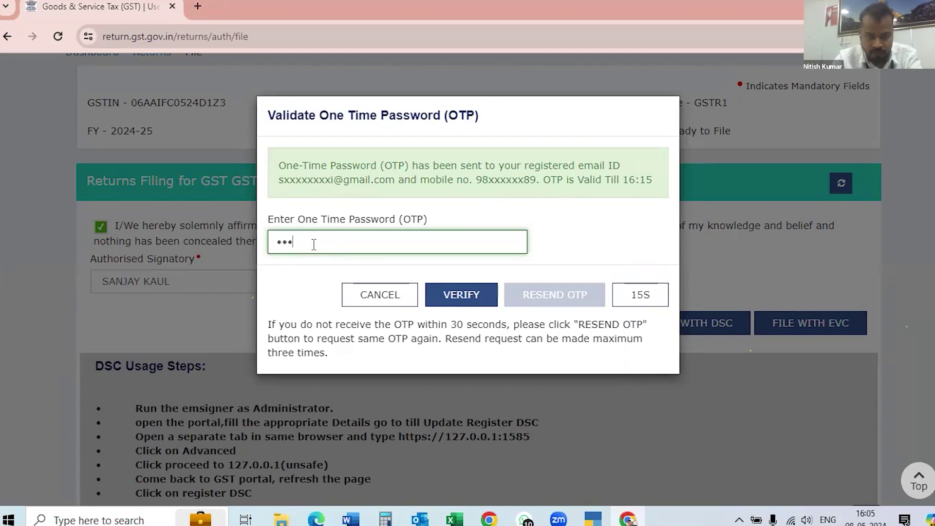
{"action": "type", "text": "•"}
{"action": "key", "text": "BackSpace"}
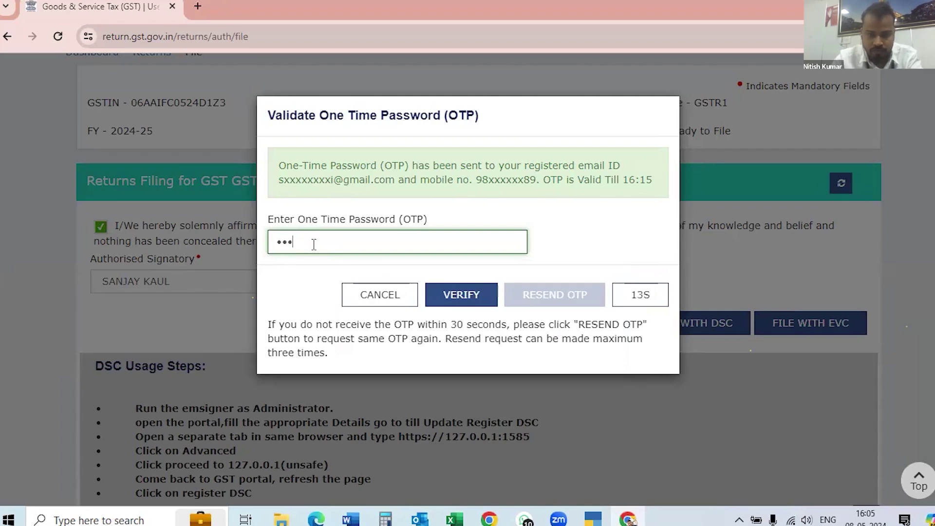
{"action": "type", "text": "•"}
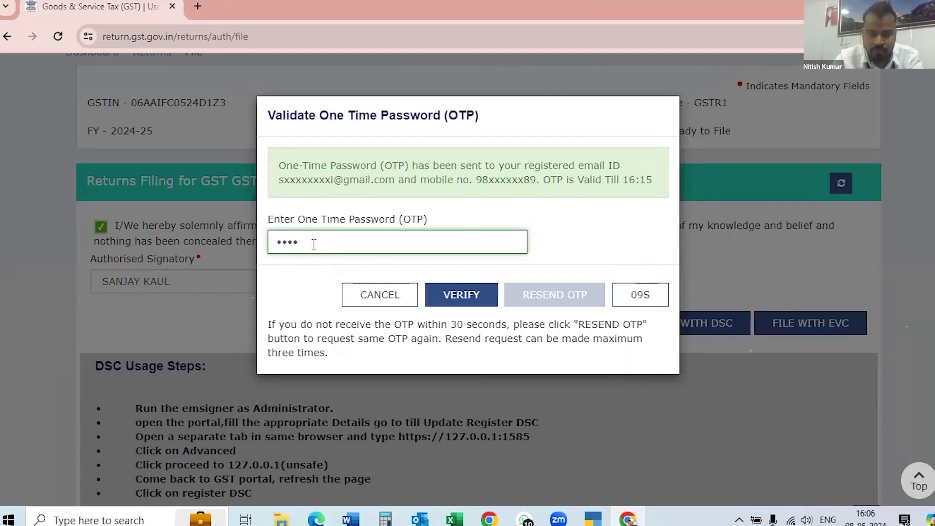
{"action": "key", "text": "BackSpace"}
{"action": "key", "text": "BackSpace"}
{"action": "key", "text": "BackSpace"}
{"action": "key", "text": "BackSpace"}
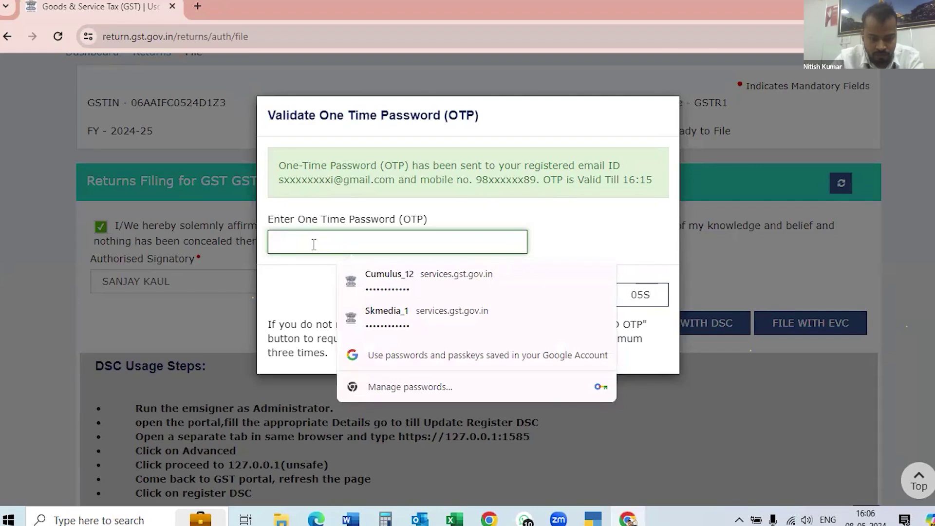
{"action": "type", "text": "••"}
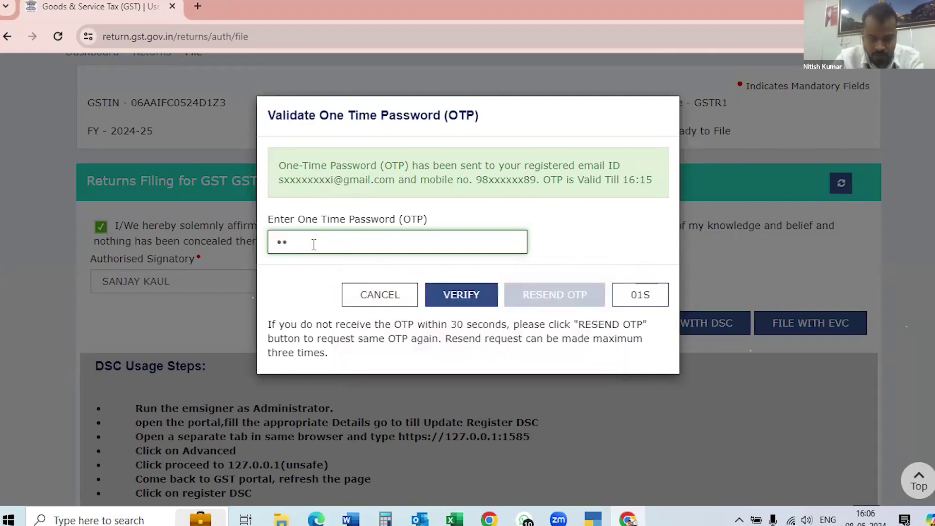
{"action": "type", "text": "••"}
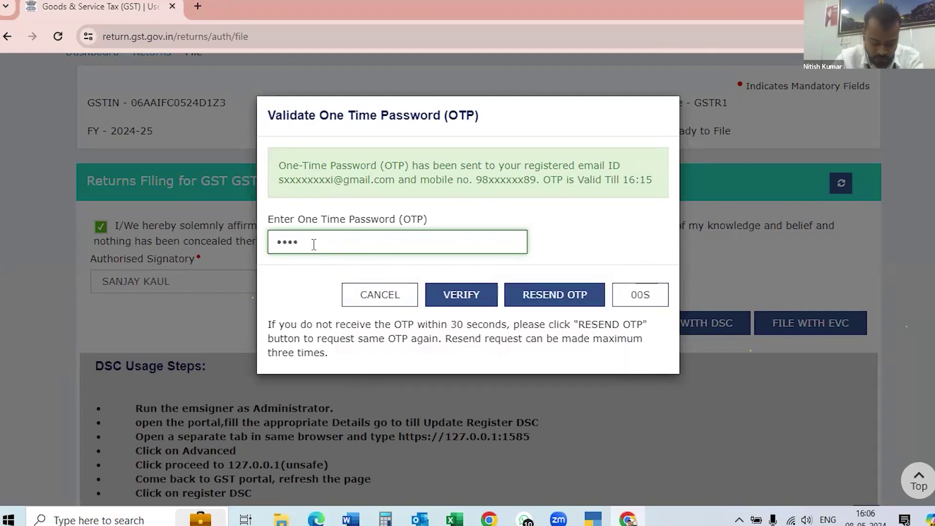
{"action": "type", "text": "••"}
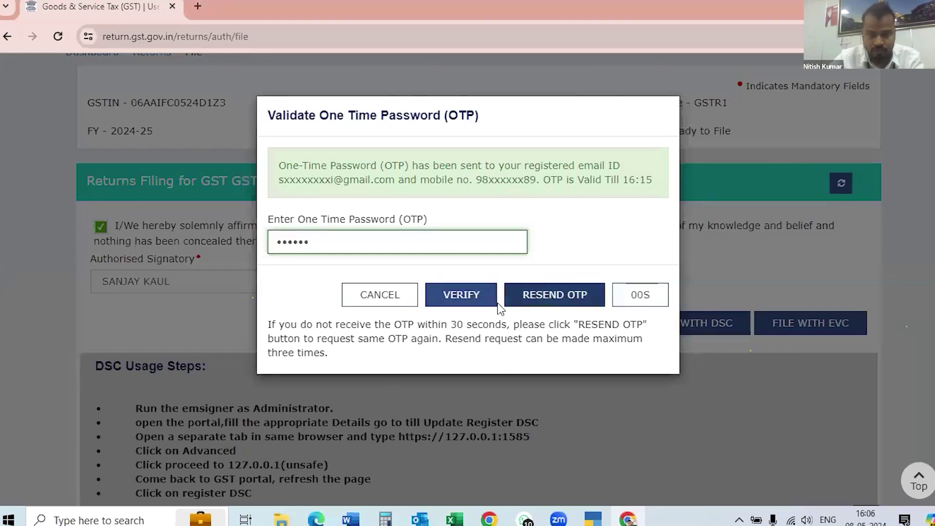
Verify the OTP, decline saving it, and confirm April's GSTR-1 shows status Filed.
{"action": "left_click", "coordinate": [455, 298]}
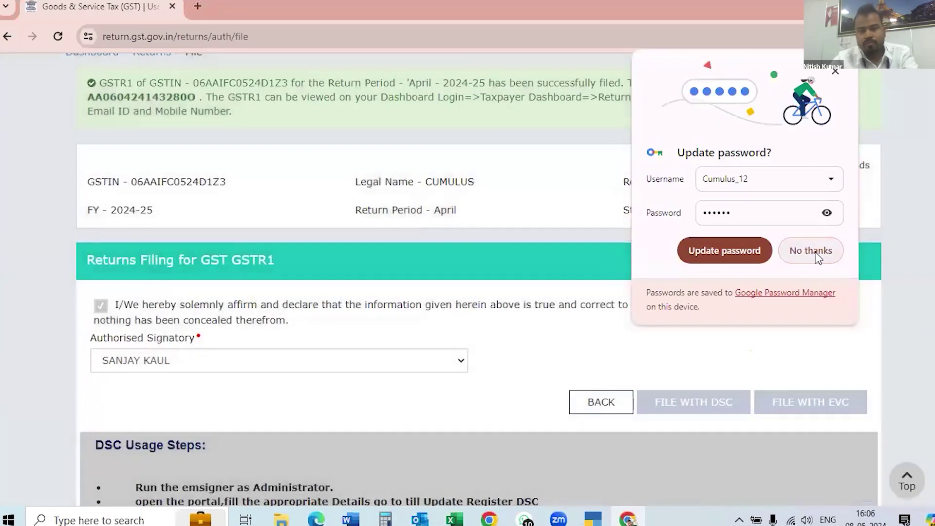
{"action": "left_click", "coordinate": [814, 252]}
{"action": "scroll", "coordinate": [527, 198], "scroll_direction": "up", "scroll_amount": 3}
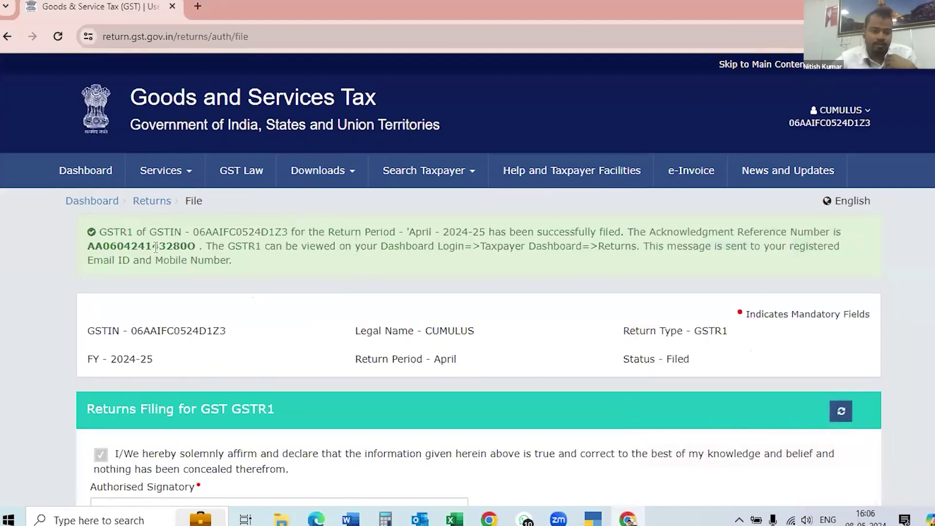
{"action": "scroll", "coordinate": [357, 391], "scroll_direction": "down", "scroll_amount": 3}
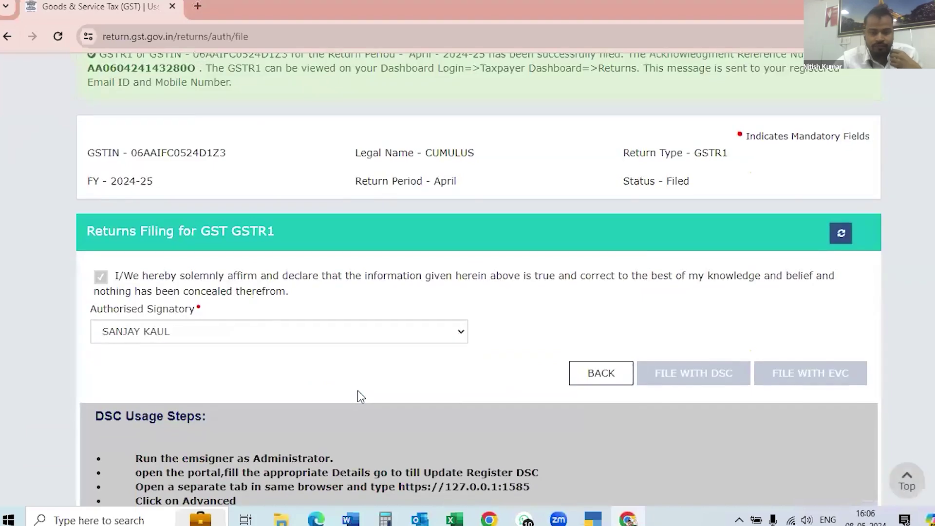
{"action": "scroll", "coordinate": [358, 391], "scroll_direction": "up", "scroll_amount": 2}
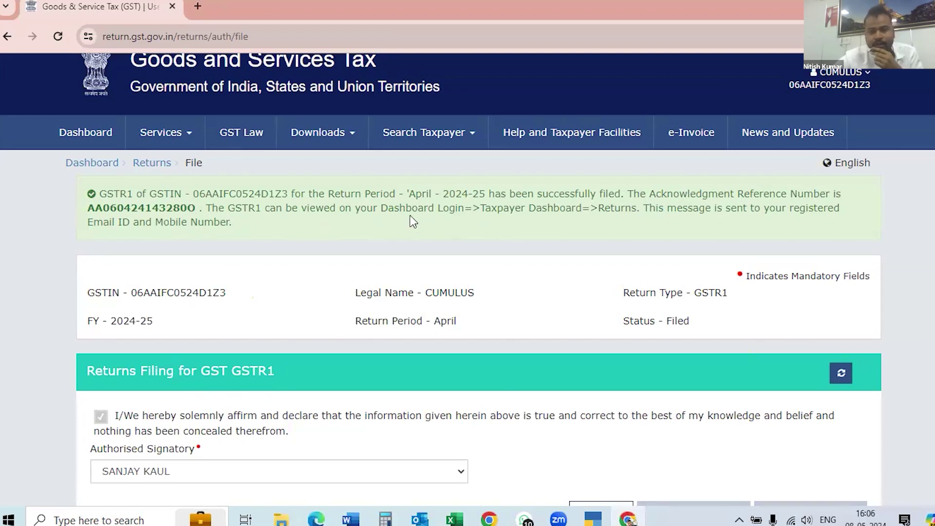
{"action": "scroll", "coordinate": [492, 256], "scroll_direction": "down", "scroll_amount": 3}
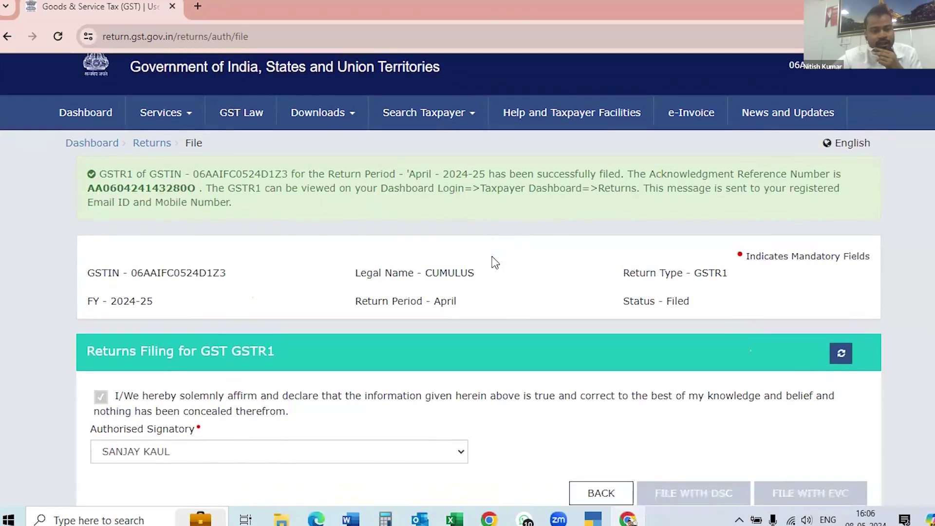
{"action": "scroll", "coordinate": [492, 256], "scroll_direction": "down", "scroll_amount": 2}
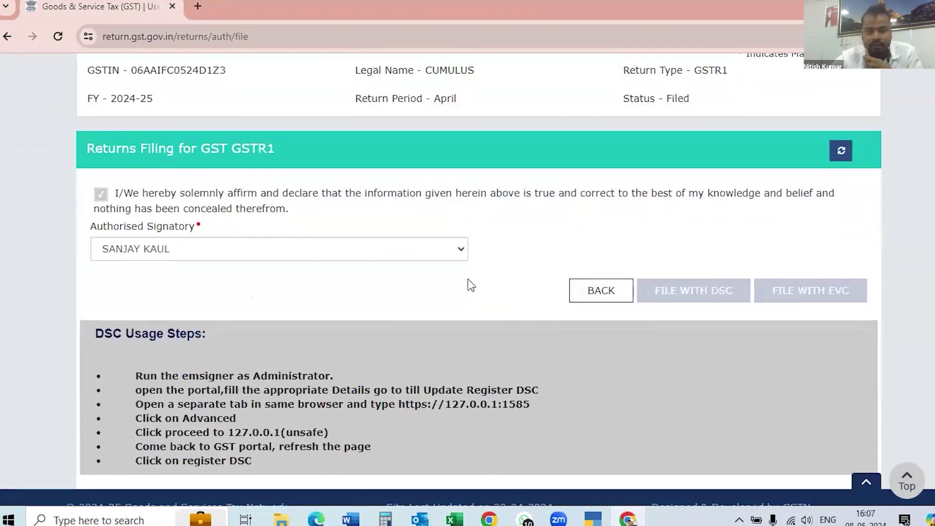
{"action": "scroll", "coordinate": [470, 285], "scroll_direction": "up", "scroll_amount": 5}
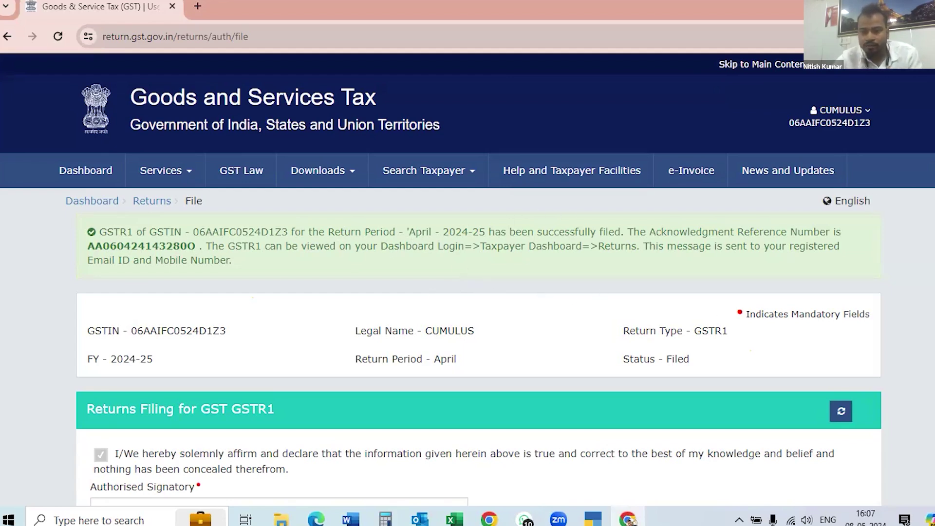
Review the filing confirmation, then switch back to the April 24-25 Excel sheet.
{"action": "scroll", "coordinate": [467, 280], "scroll_direction": "down", "scroll_amount": 3}
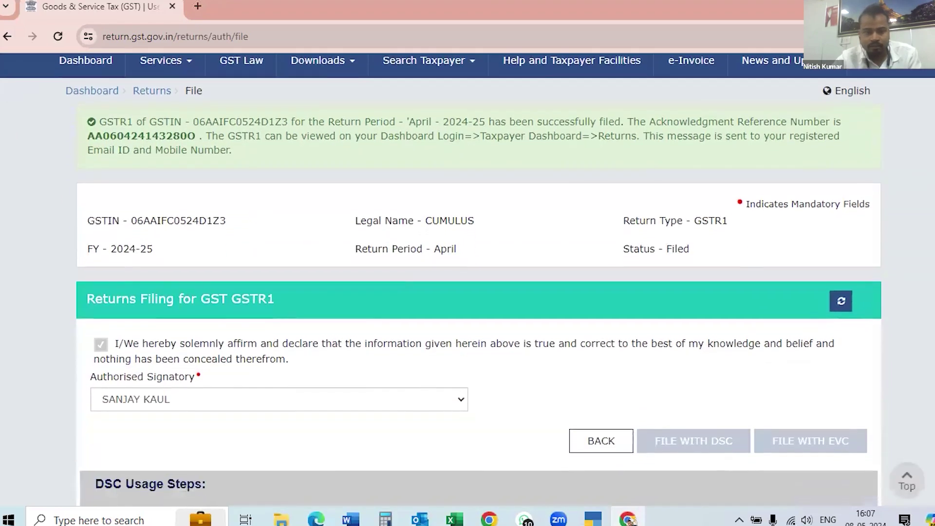
{"action": "scroll", "coordinate": [467, 280], "scroll_direction": "down", "scroll_amount": 4}
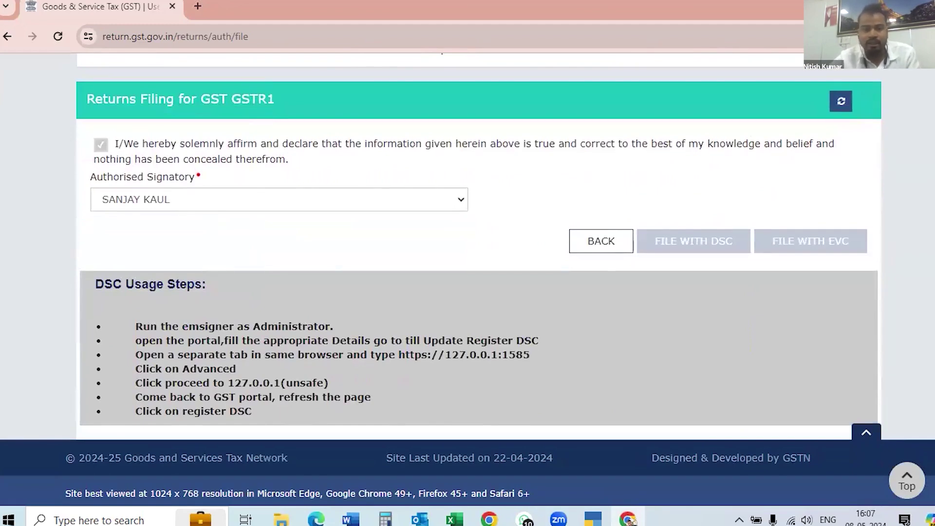
{"action": "scroll", "coordinate": [467, 280], "scroll_direction": "up", "scroll_amount": 6}
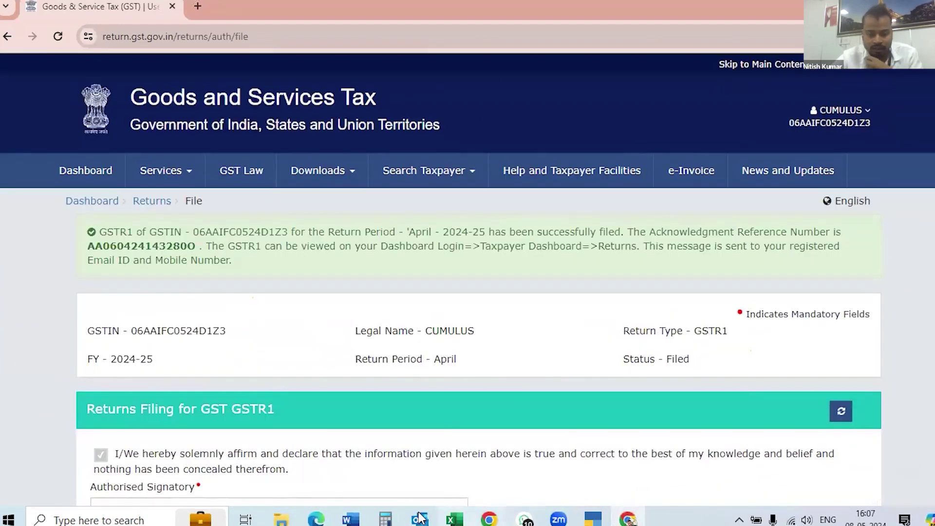
{"action": "left_click", "coordinate": [456, 518]}
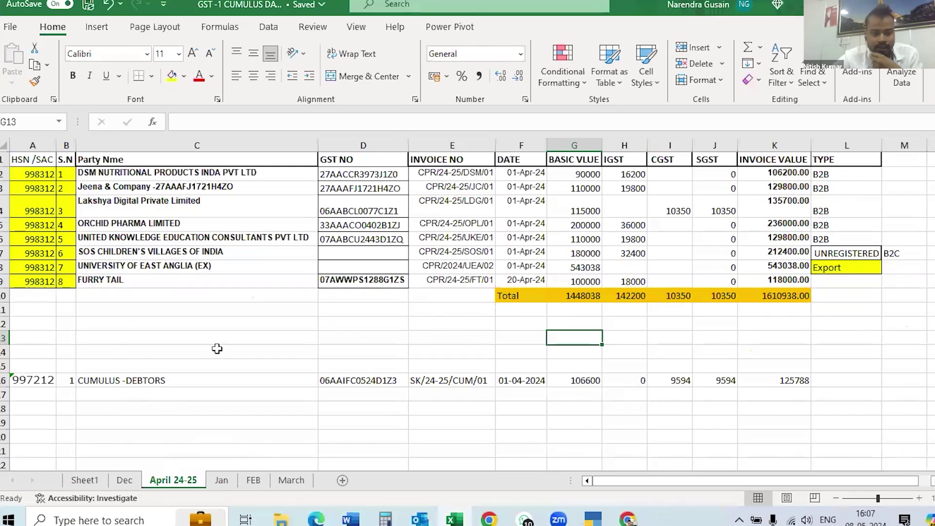